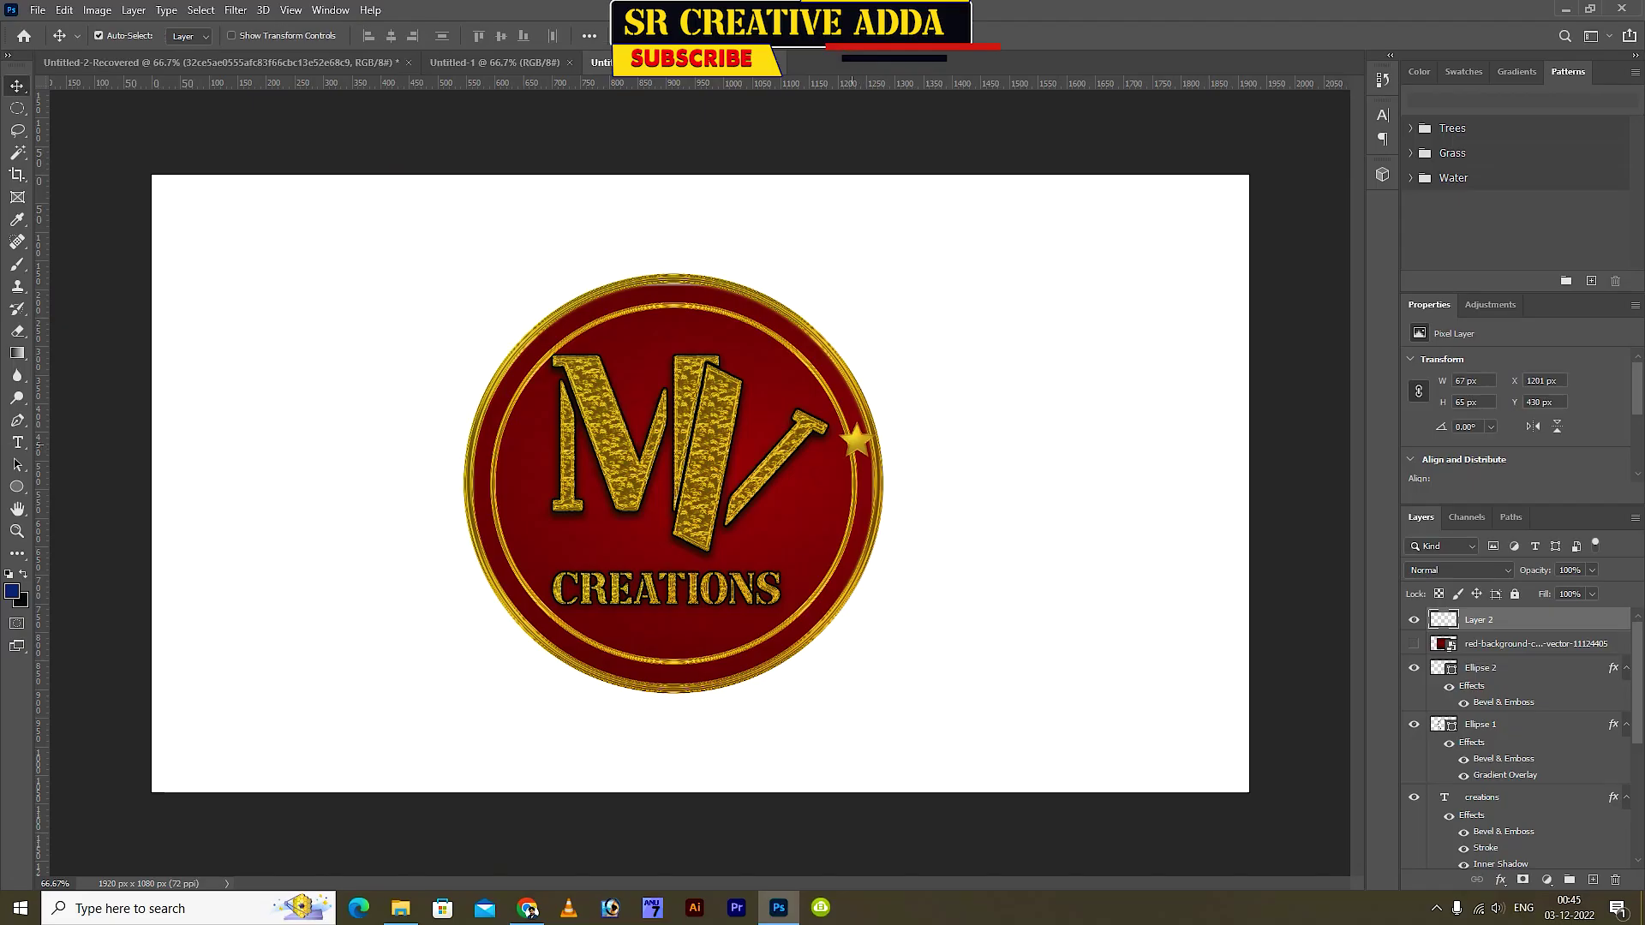
Drag star copies to the gold ring's left edge and lower-left
mouse_move(856, 441)
left_mouse_down()
mouse_move(482, 442)
mouse_move(674, 285)
mouse_move(673, 677)
left_mouse_up()
mouse_move(673, 284)
left_mouse_down()
mouse_move(809, 345)
mouse_move(525, 591)
mouse_move(551, 330)
mouse_move(835, 585)
mouse_move(821, 604)
left_mouse_up()
Place a star at the ring's lower-right and scale the MV monogram group down slightly
left_click_drag(485, 440, 482, 452)
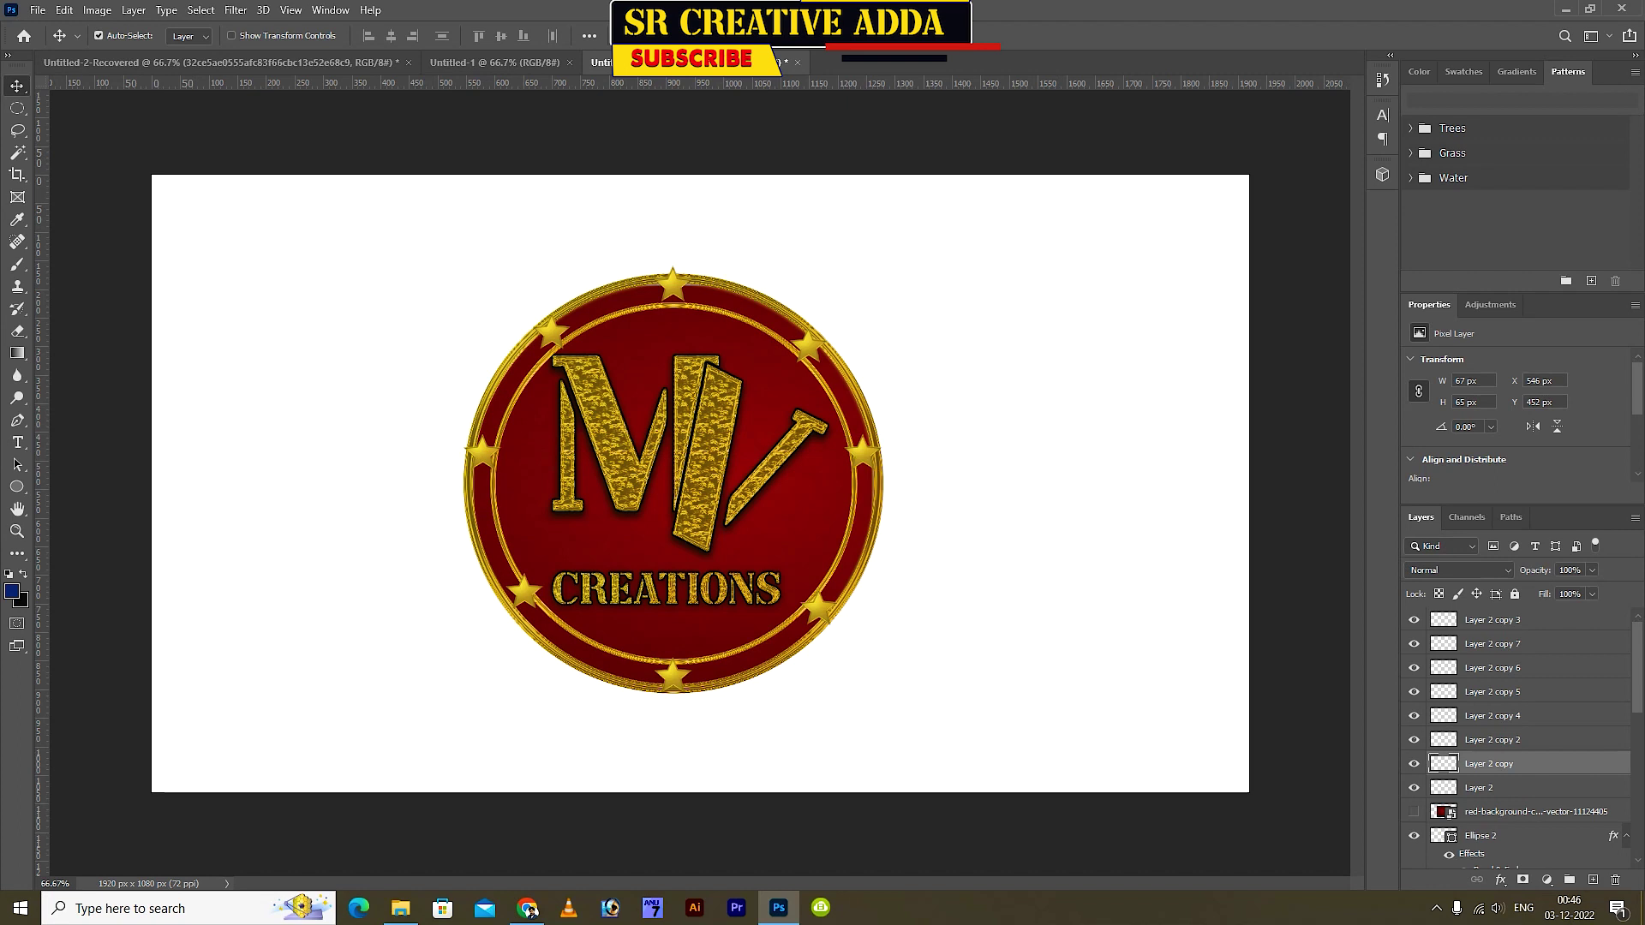
scroll(1517, 737, "down", 2)
left_click(1478, 680)
key("ctrl+t")
left_click_drag(850, 358, 808, 378)
key("Return")
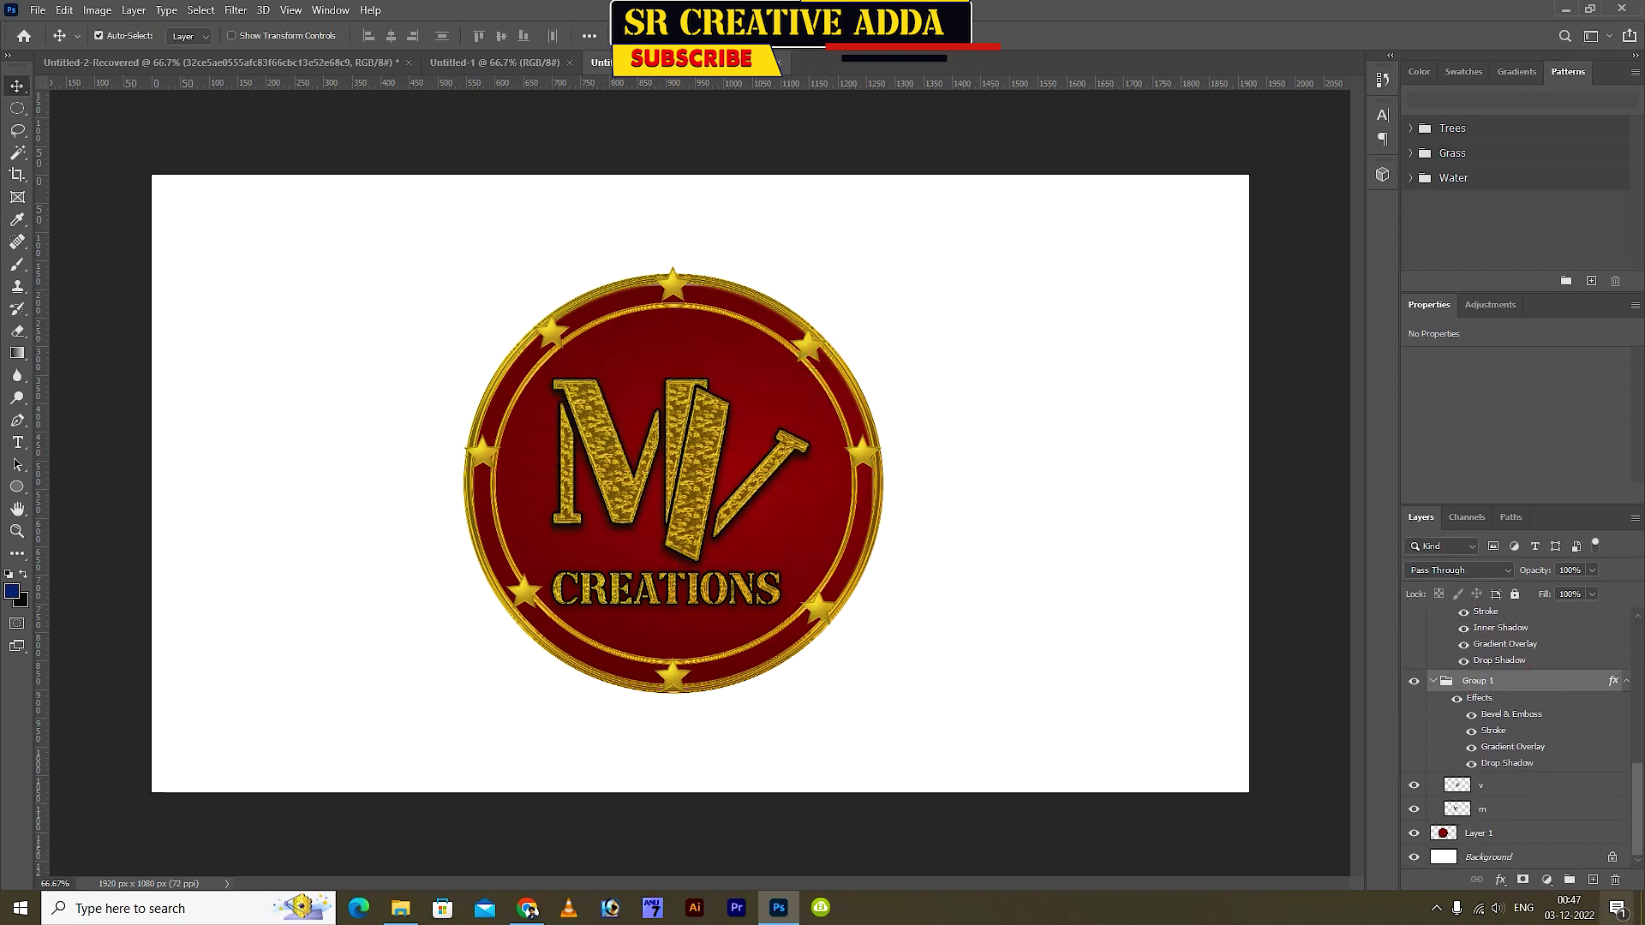
Hide the white background and save the badge as 'logo new' PSD in MV CREATIONS
left_click(1414, 857)
key("alt+f")
type("a")
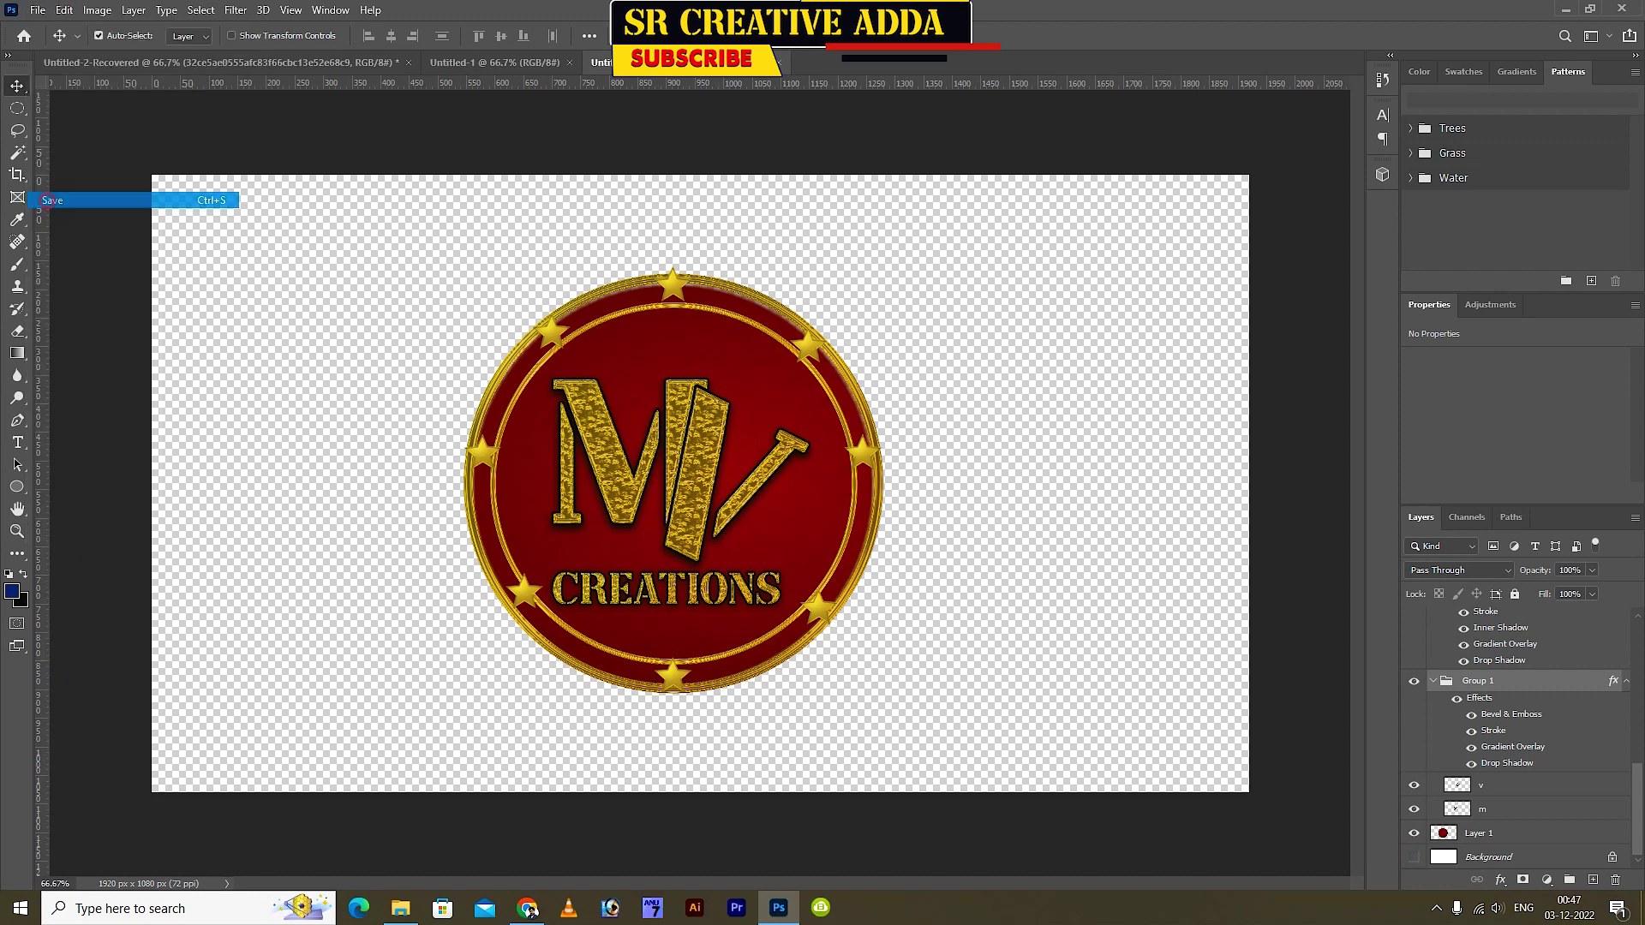
type("logo new")
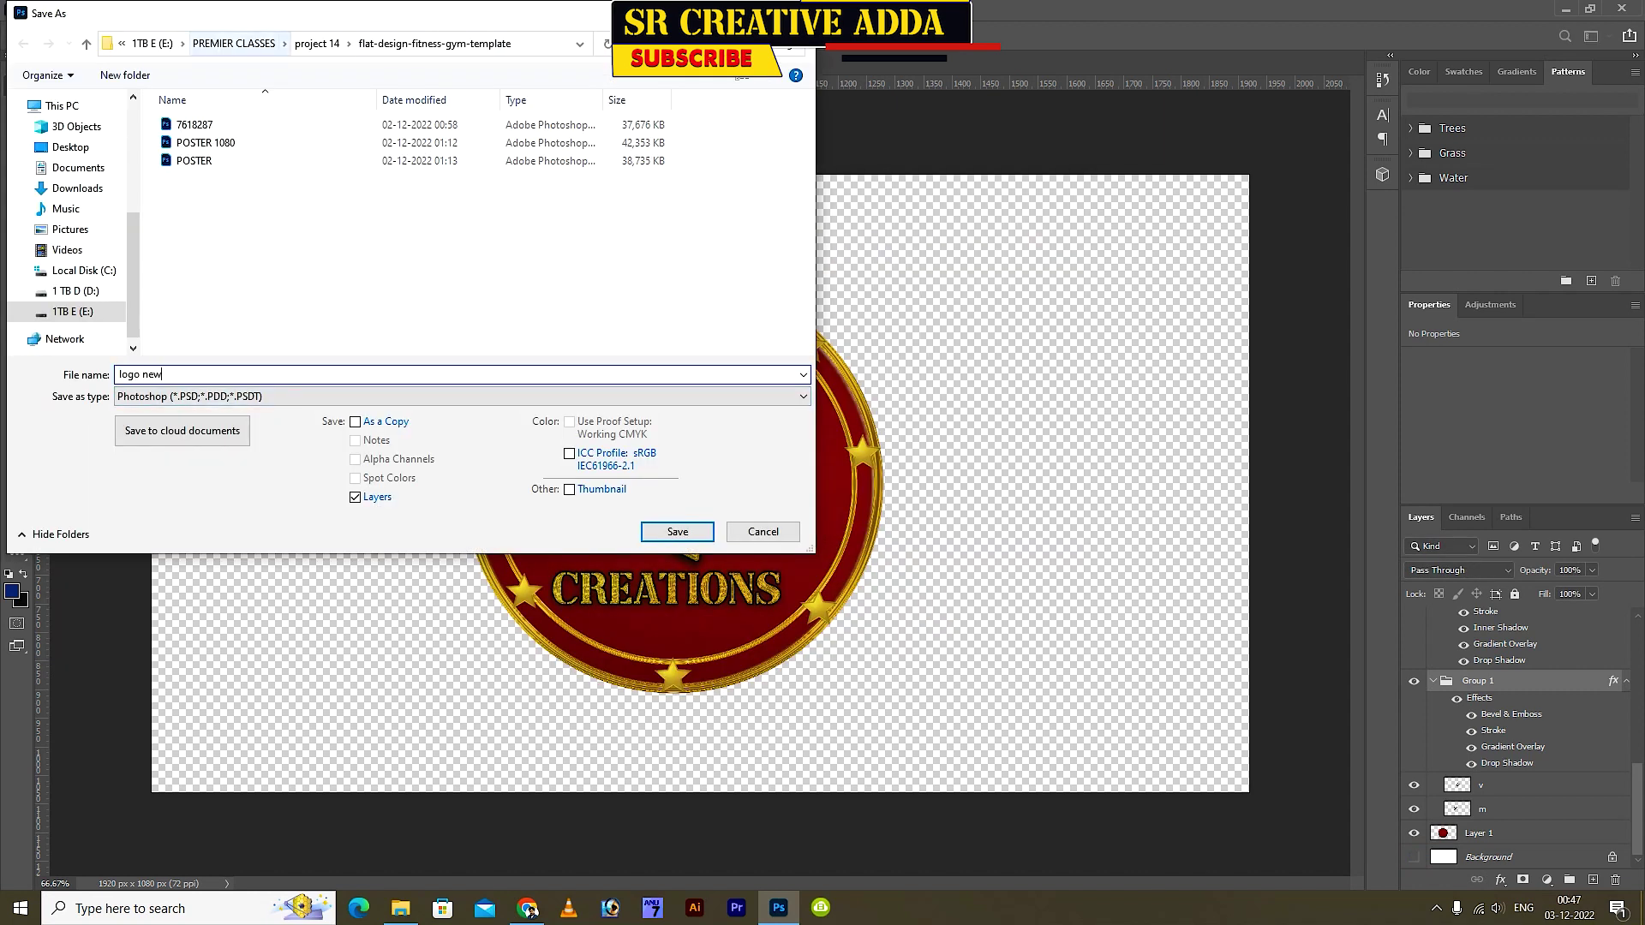
left_click(153, 43)
scroll(411, 258, "down", 3)
scroll(411, 232, "up", 5)
double_click(201, 235)
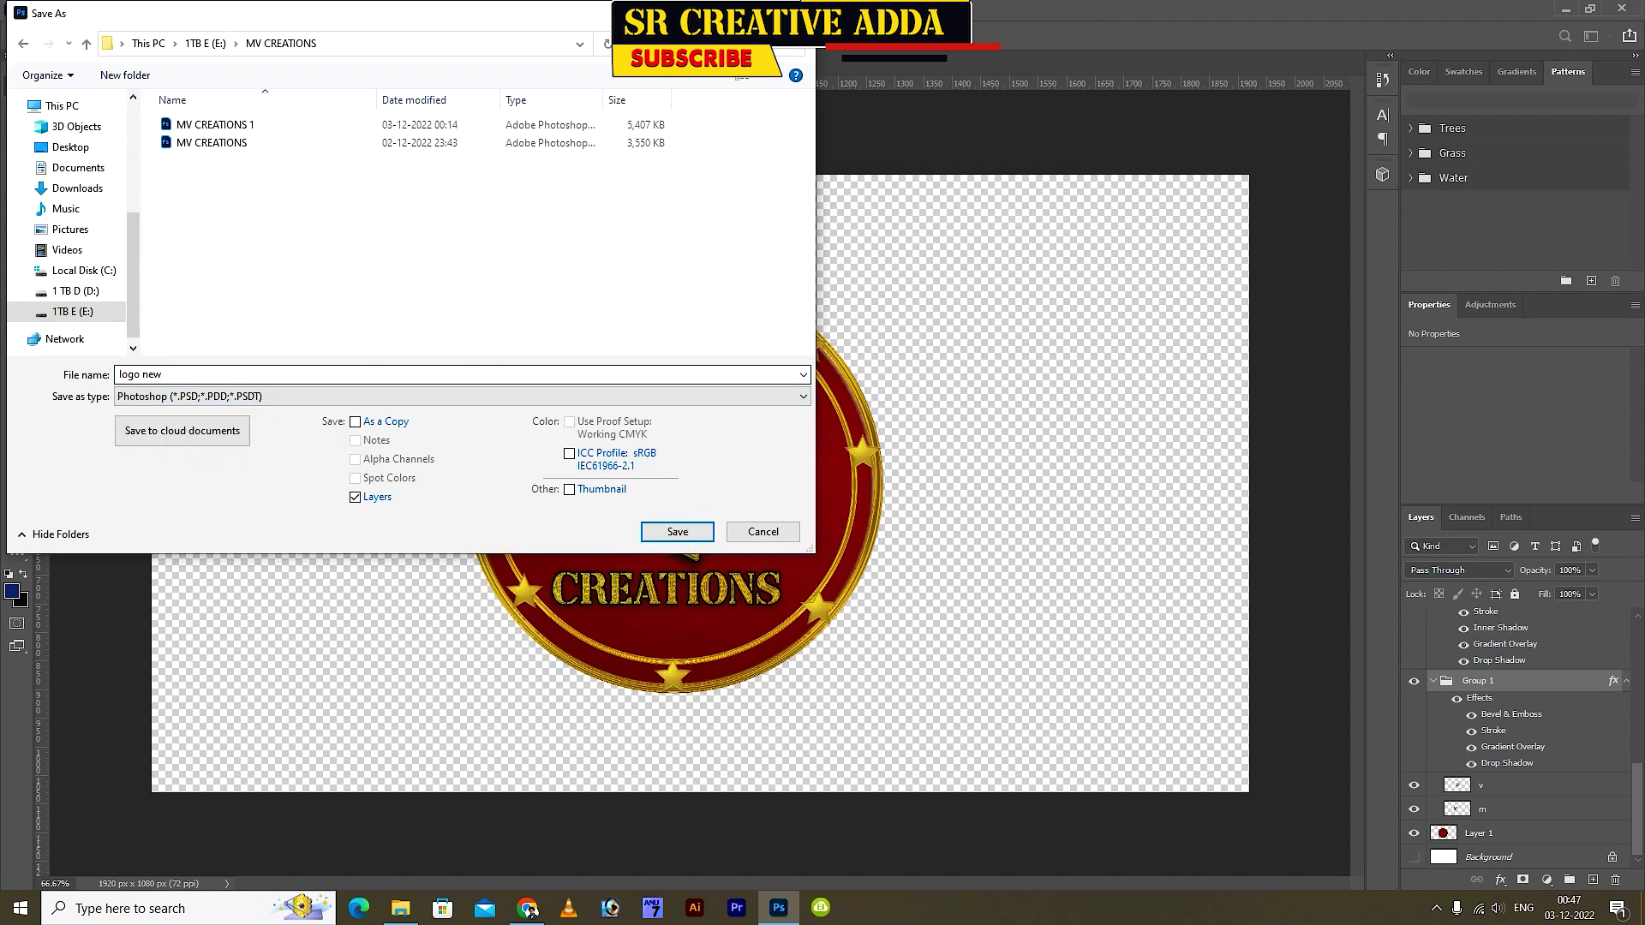
left_click(677, 531)
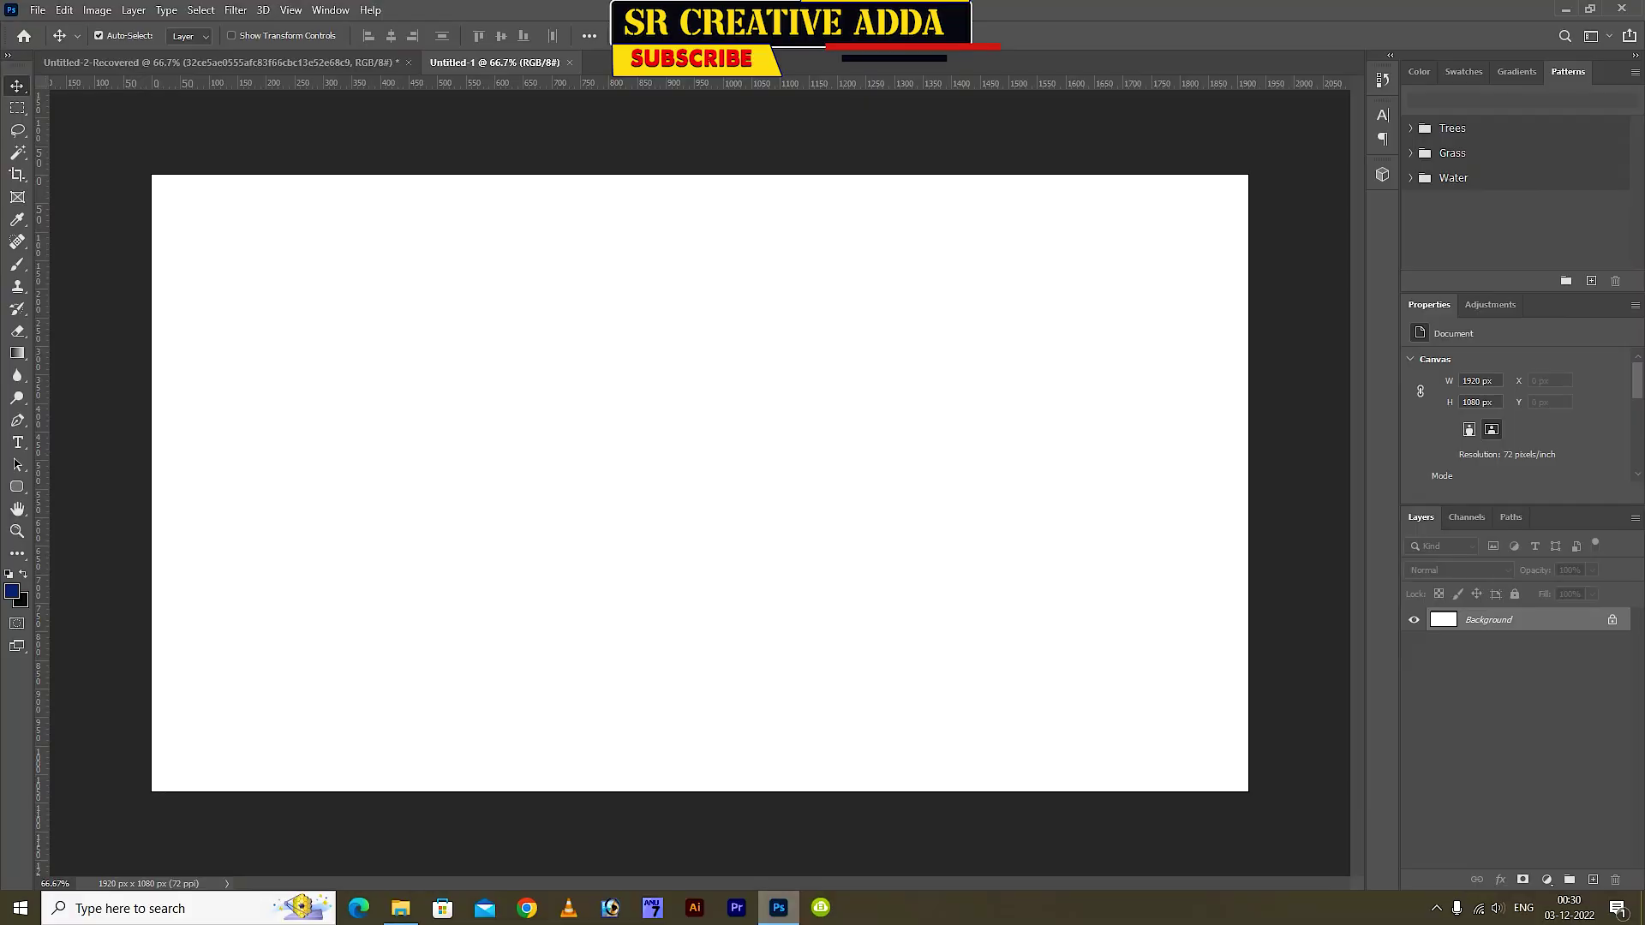
Create a new document from the 1920 × 1080 px @ 72 ppi preset
left_click(38, 10)
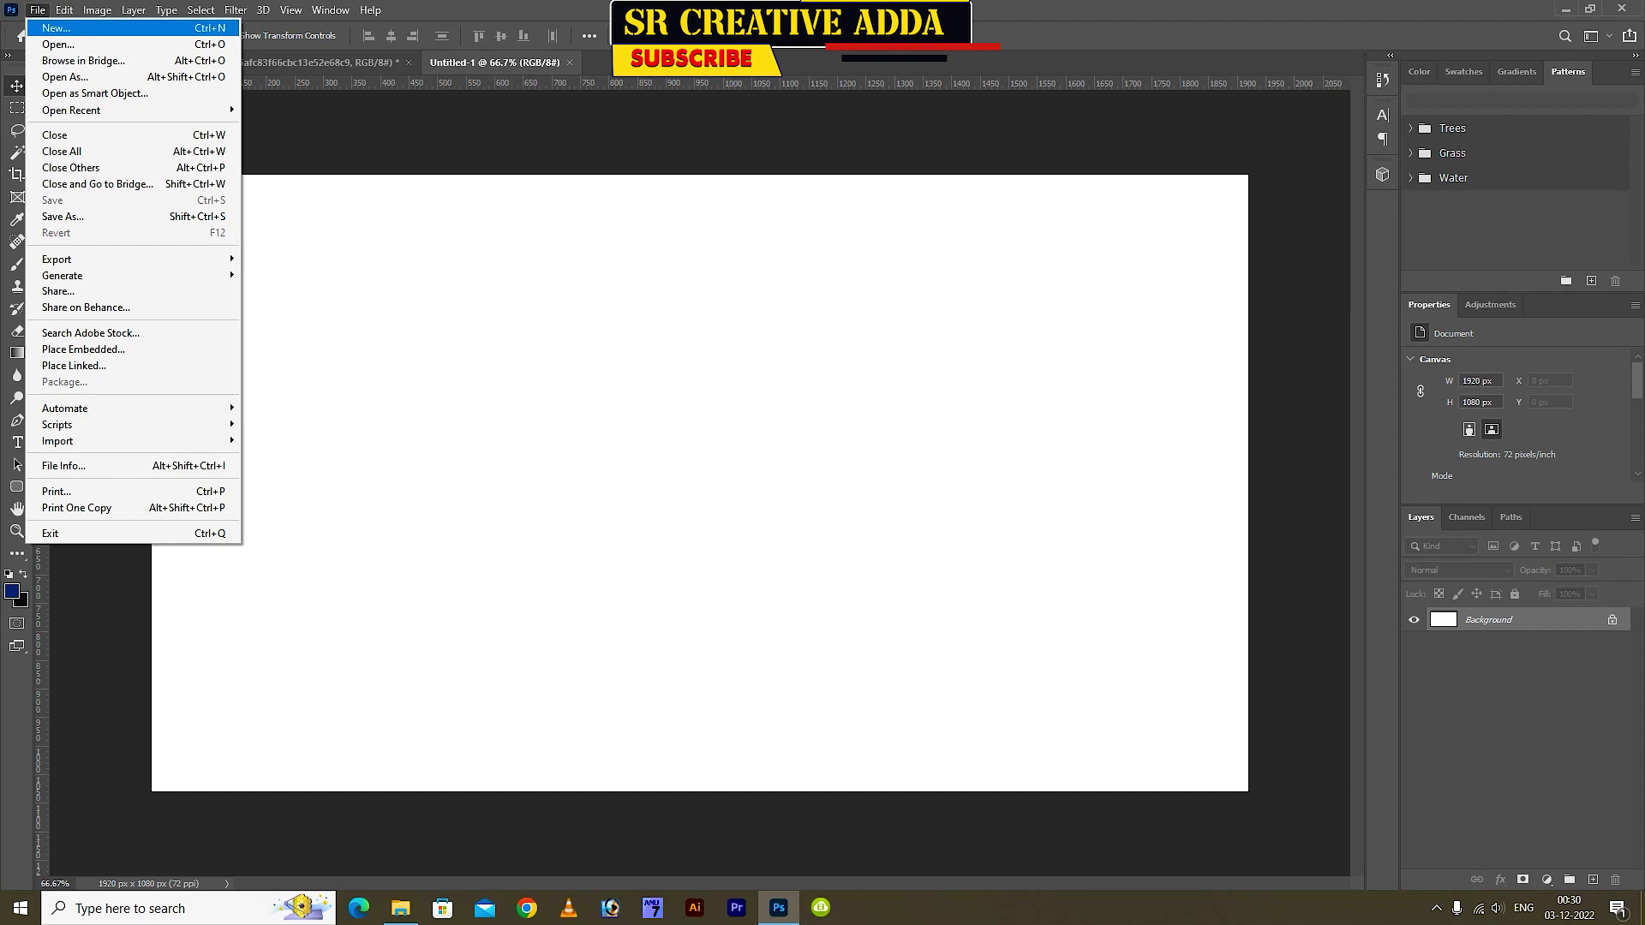
left_click(57, 28)
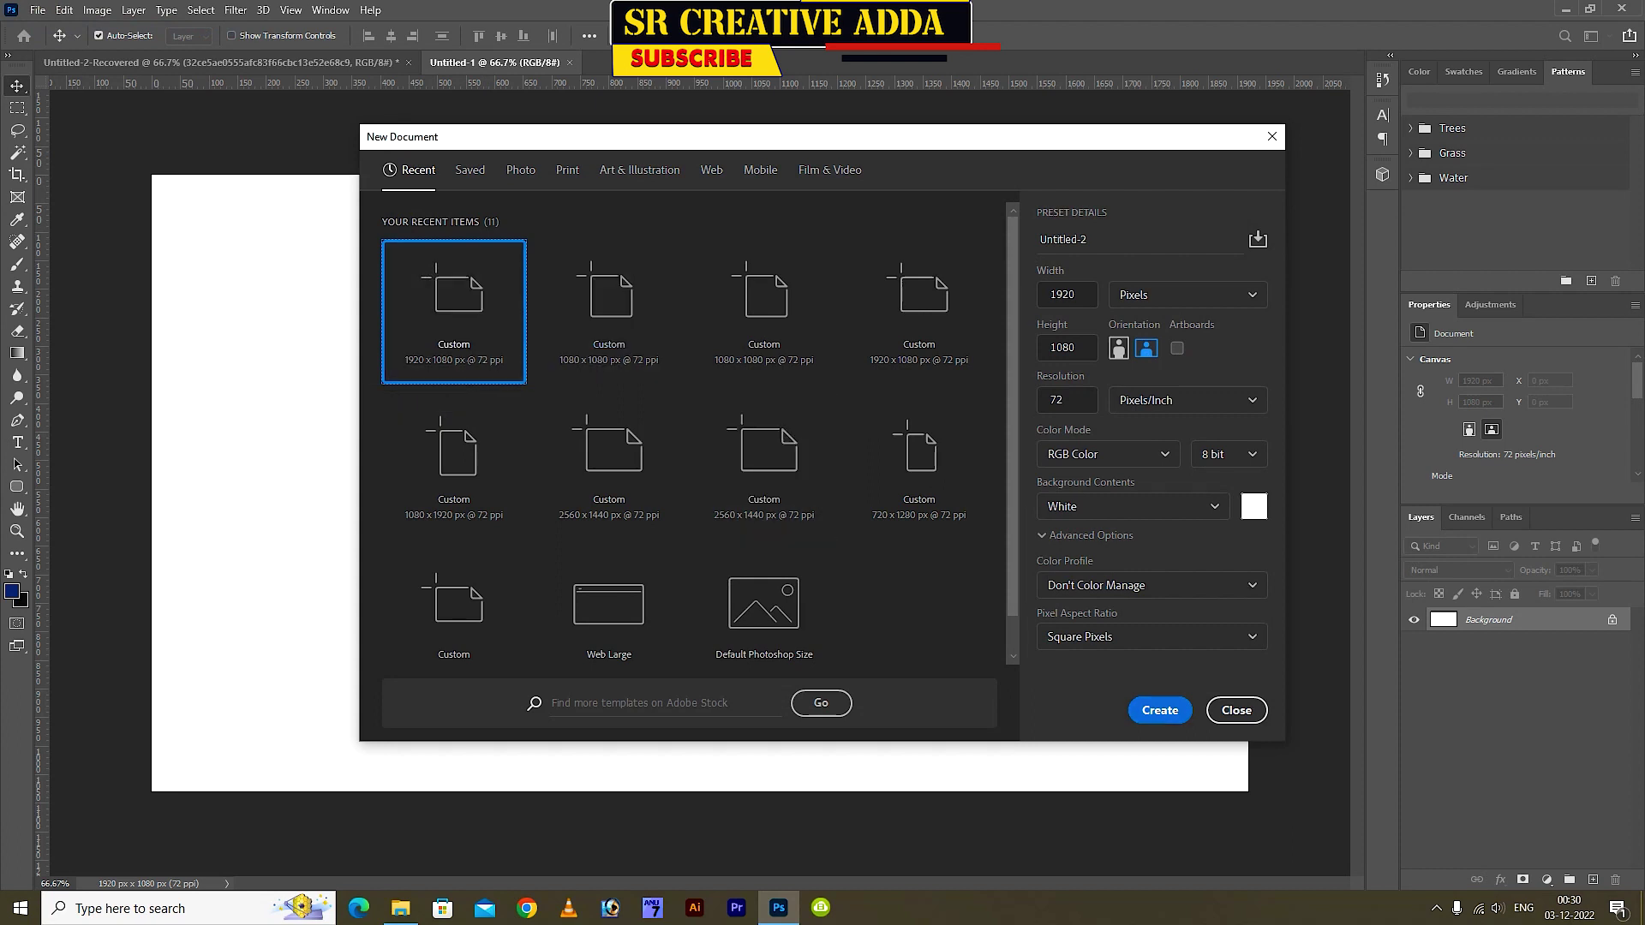
left_click(1170, 711)
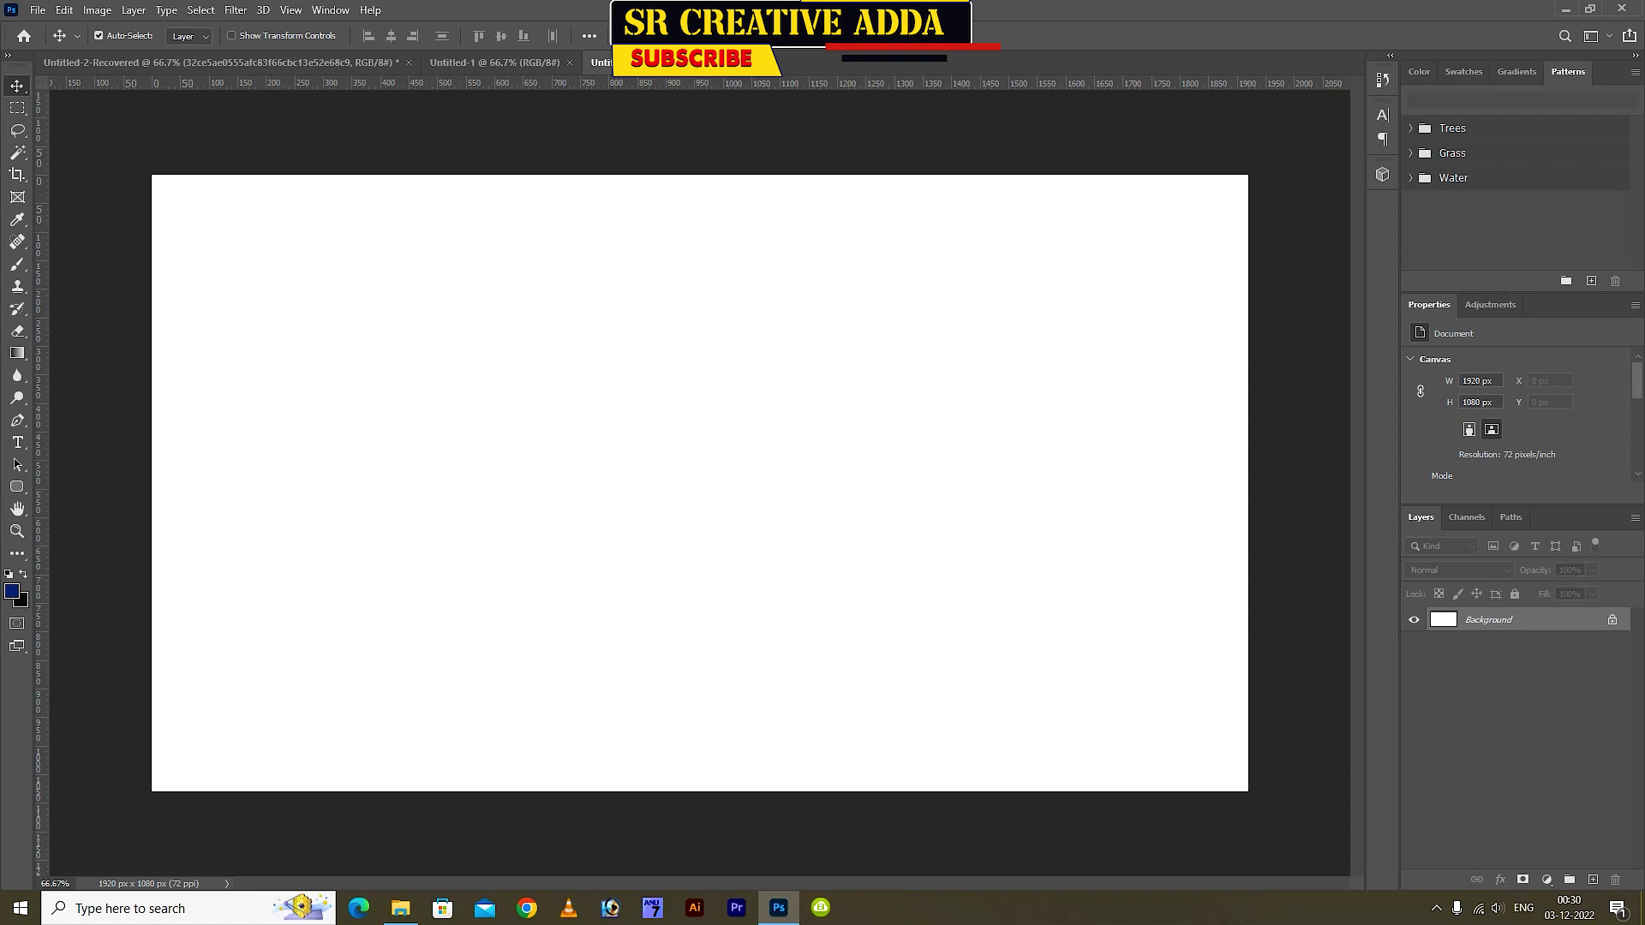
left_click(18, 442)
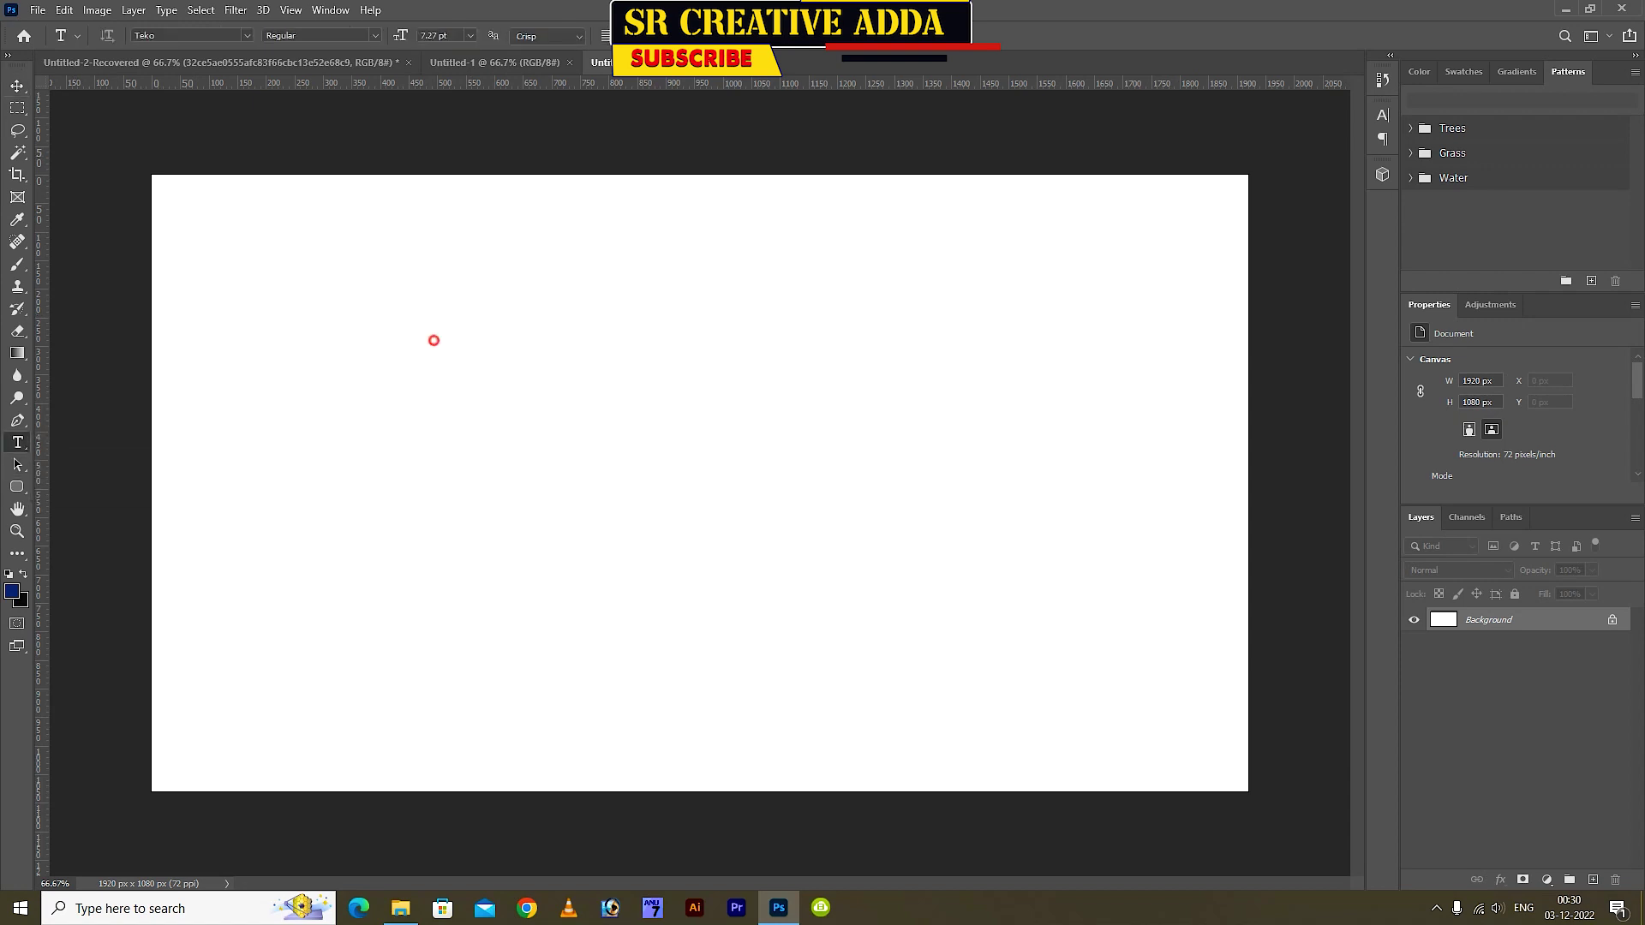
Type 'm' and 'v' as separate 72 pt text layers side by side
left_click(433, 339)
left_click(470, 35)
left_click(455, 254)
type("m")
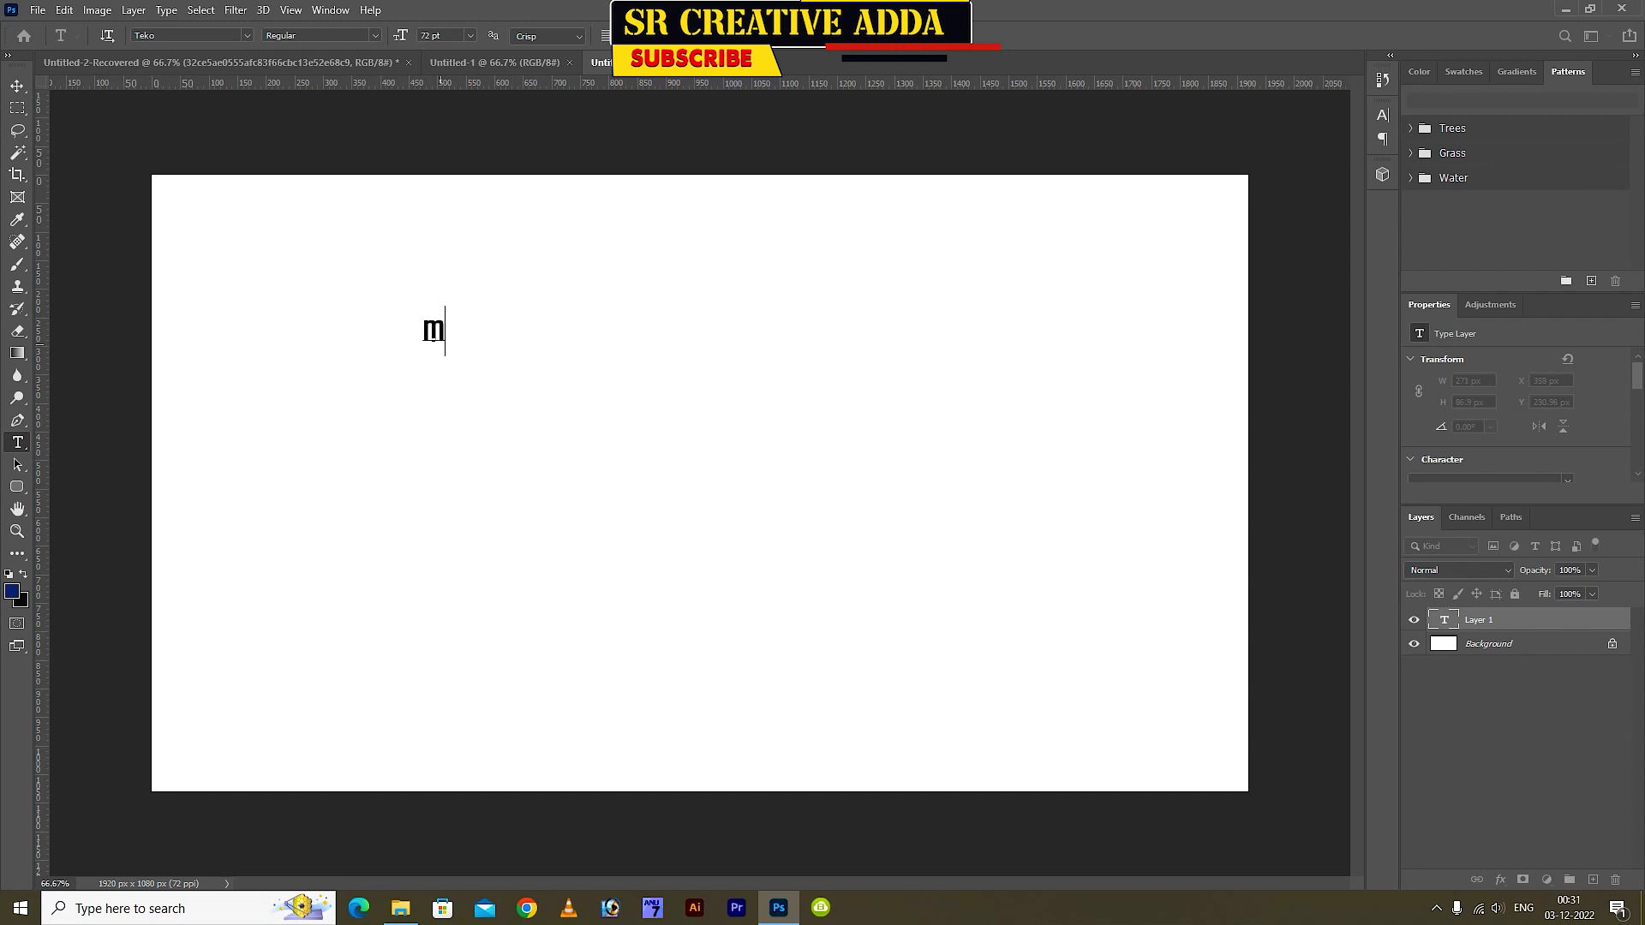
key("ctrl+Return")
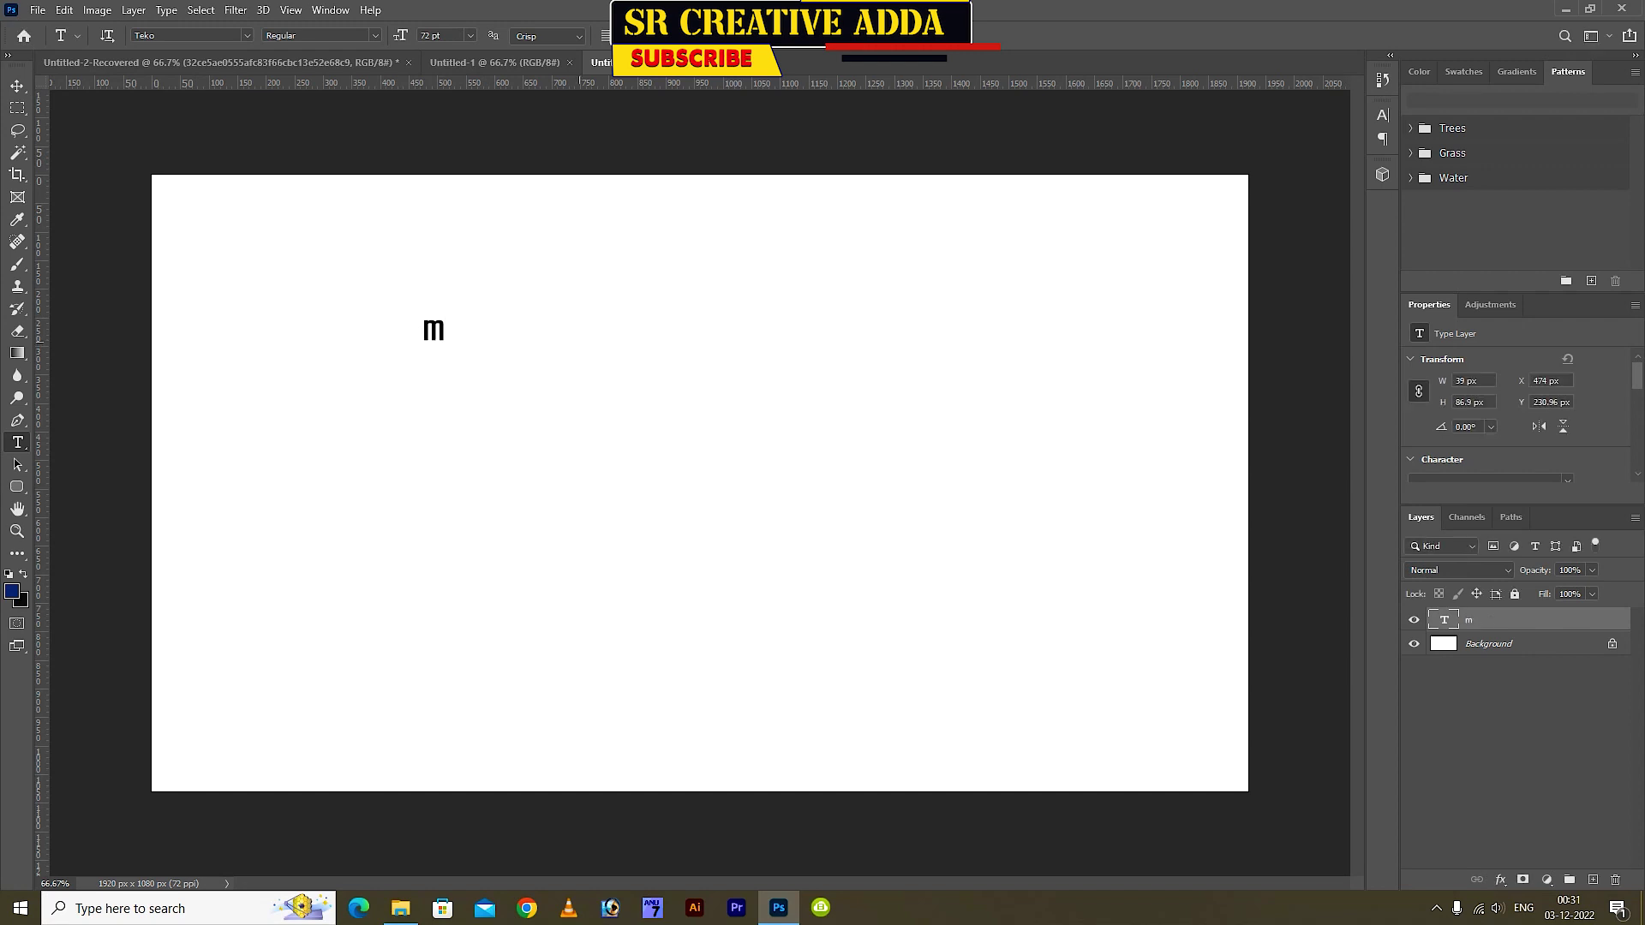
left_click(579, 342)
type("v")
key("ctrl+Return")
Restyle both letters in the bold serif Angkatan Bersenjata font
left_click(429, 326)
double_click(429, 320)
left_click(146, 35)
type("Emoji")
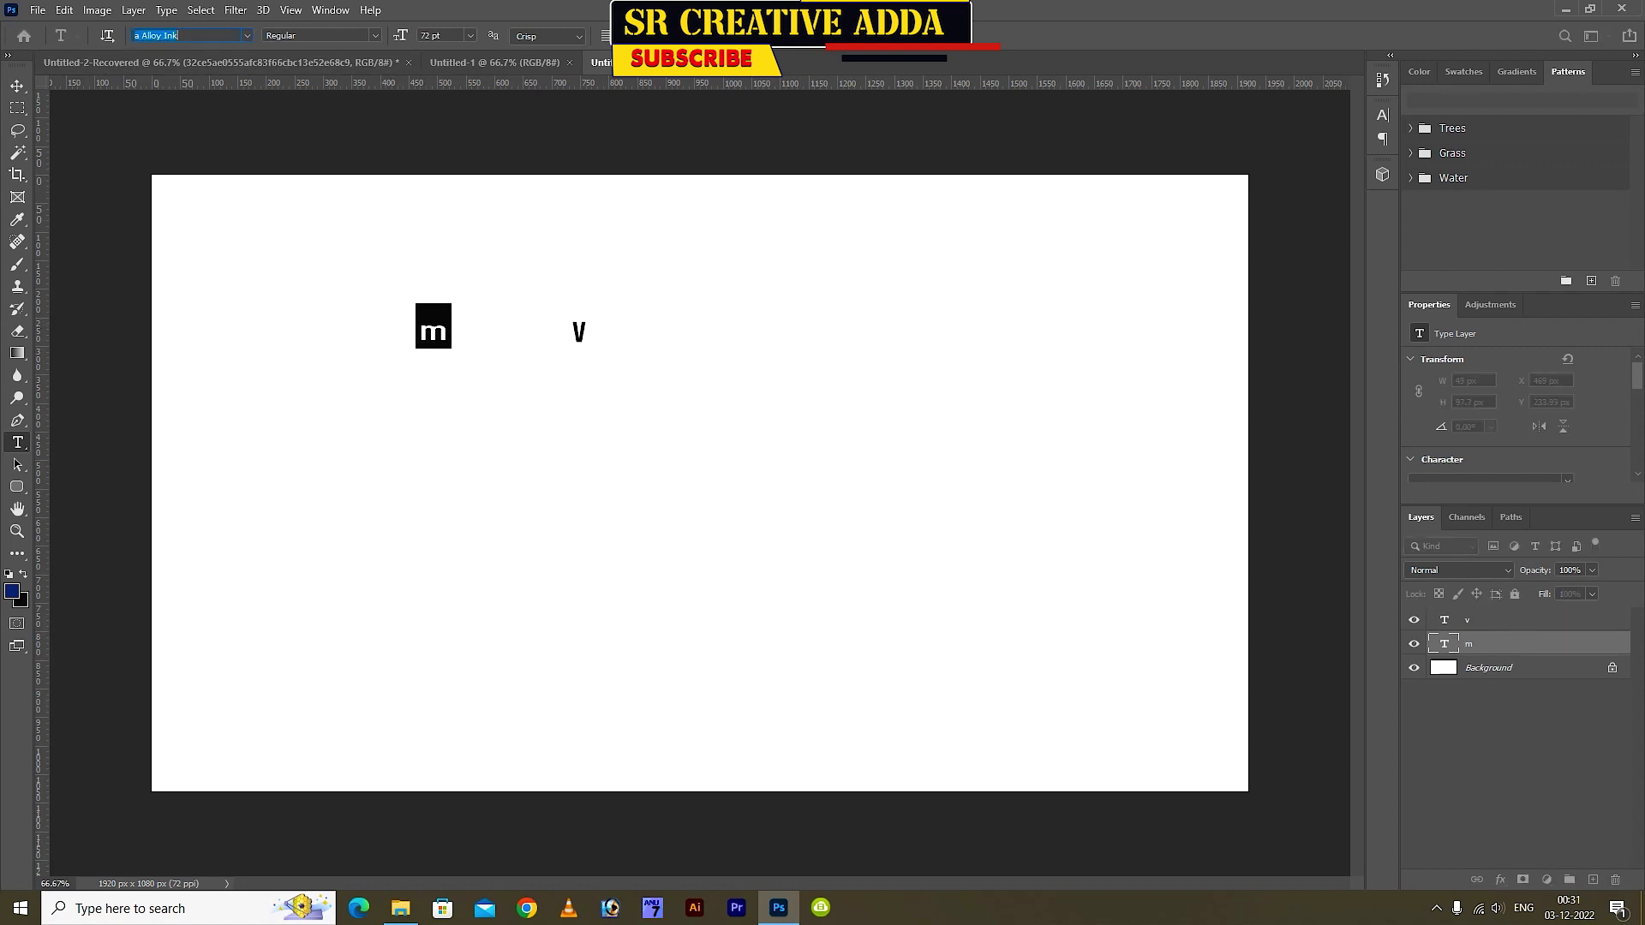
key("Down")
key("Down")
key("Down")
key("Down")
key("Down")
key("Down")
key("Down")
key("Down")
key("Down")
key("Down")
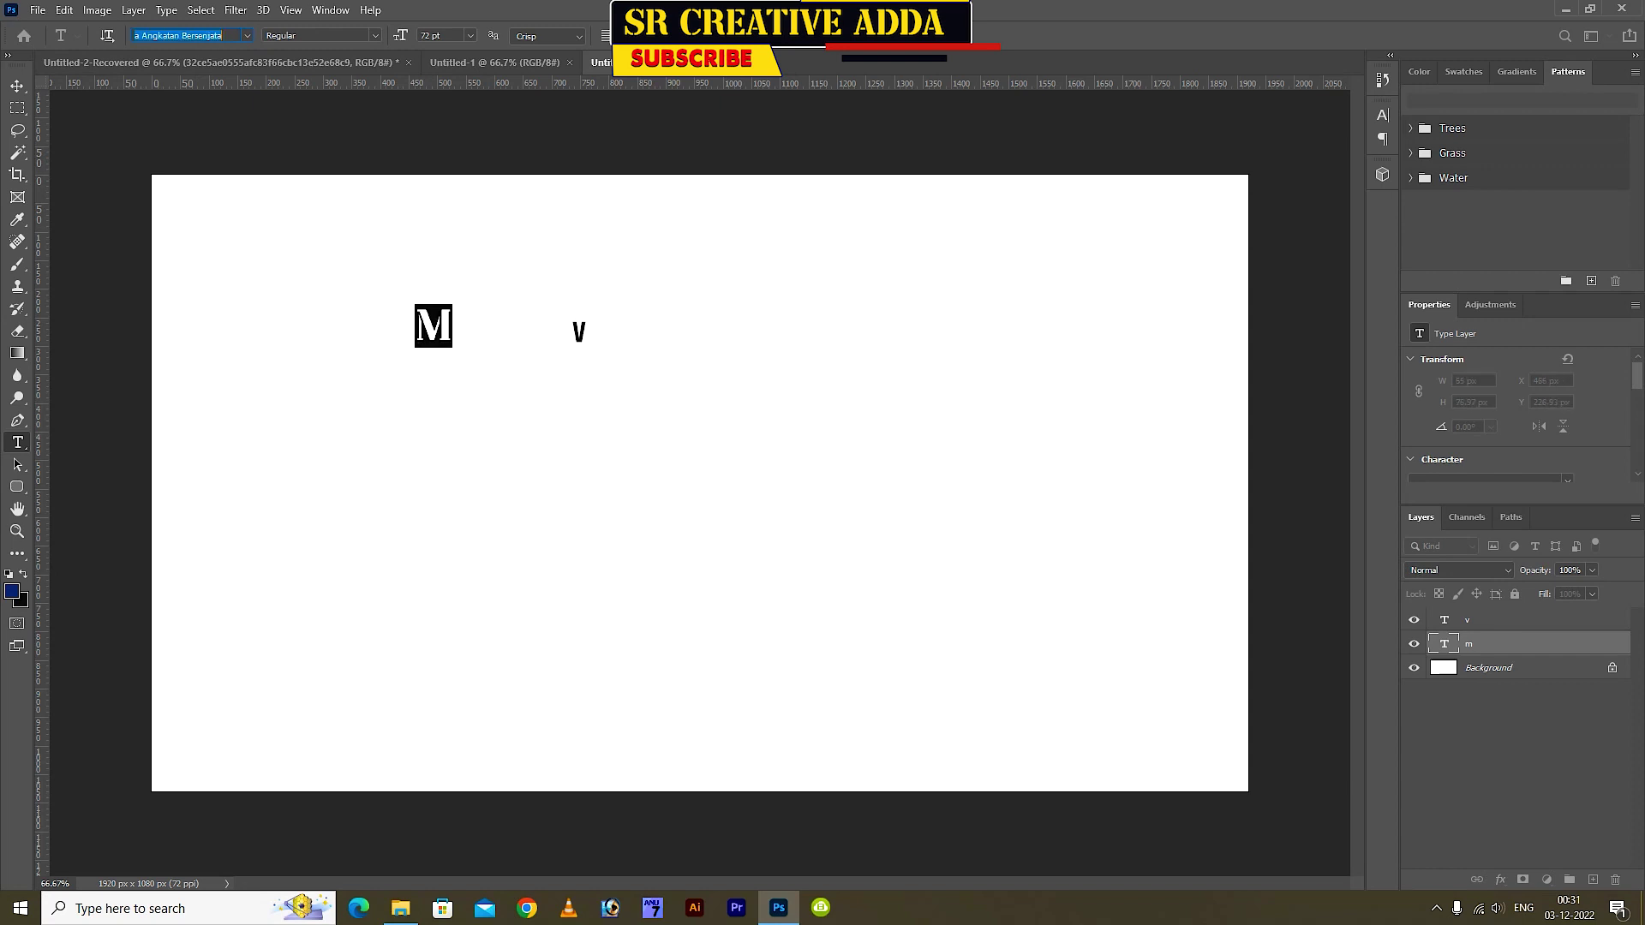
key("ctrl+Return")
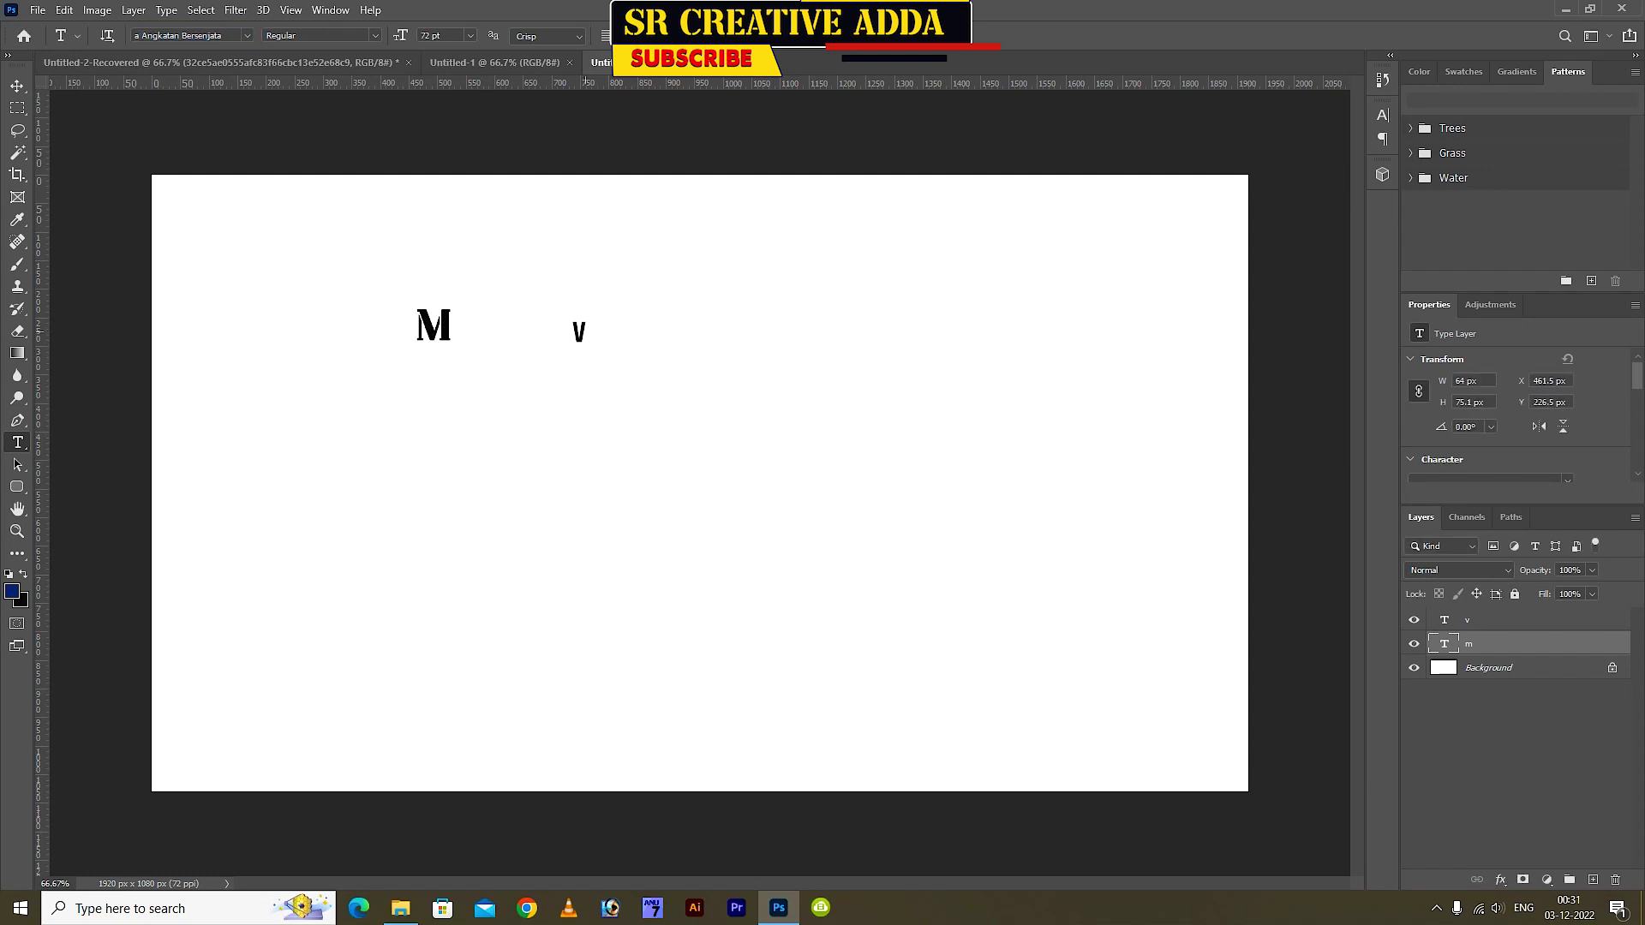
double_click(579, 332)
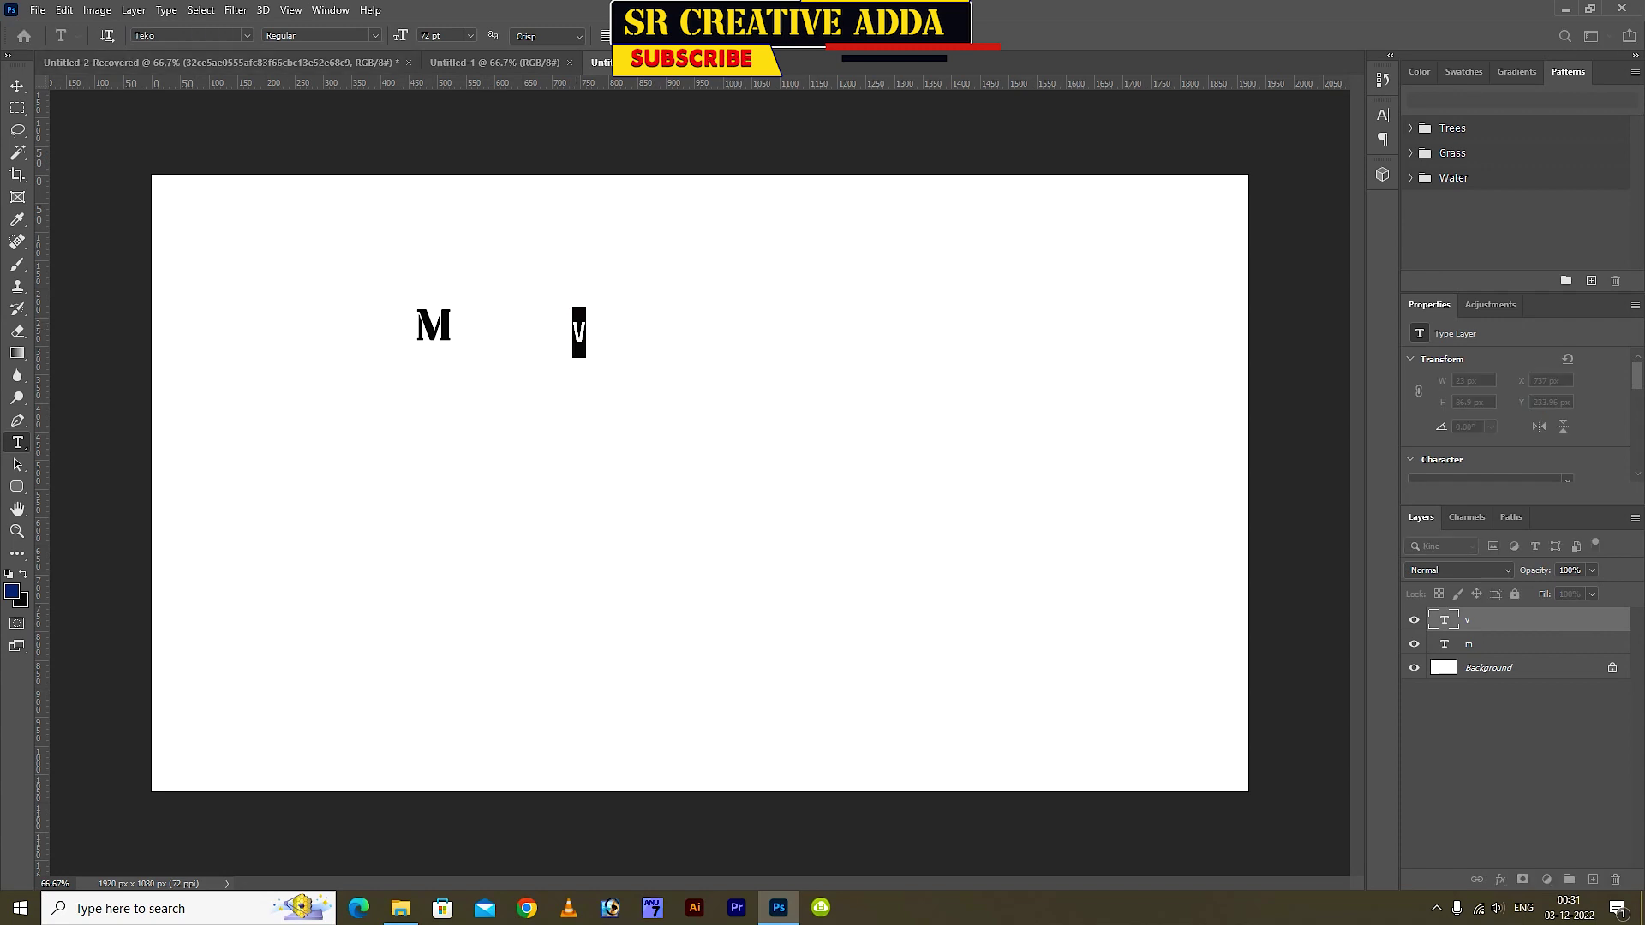
key("Down")
key("Down")
key("Down")
key("Down")
key("Down")
key("Down")
key("Down")
key("Down")
key("Down")
key("Down")
key("Down")
key("Down")
key("Down")
key("Down")
key("Return")
Enlarge the M several times over and settle it on the canvas
key("v")
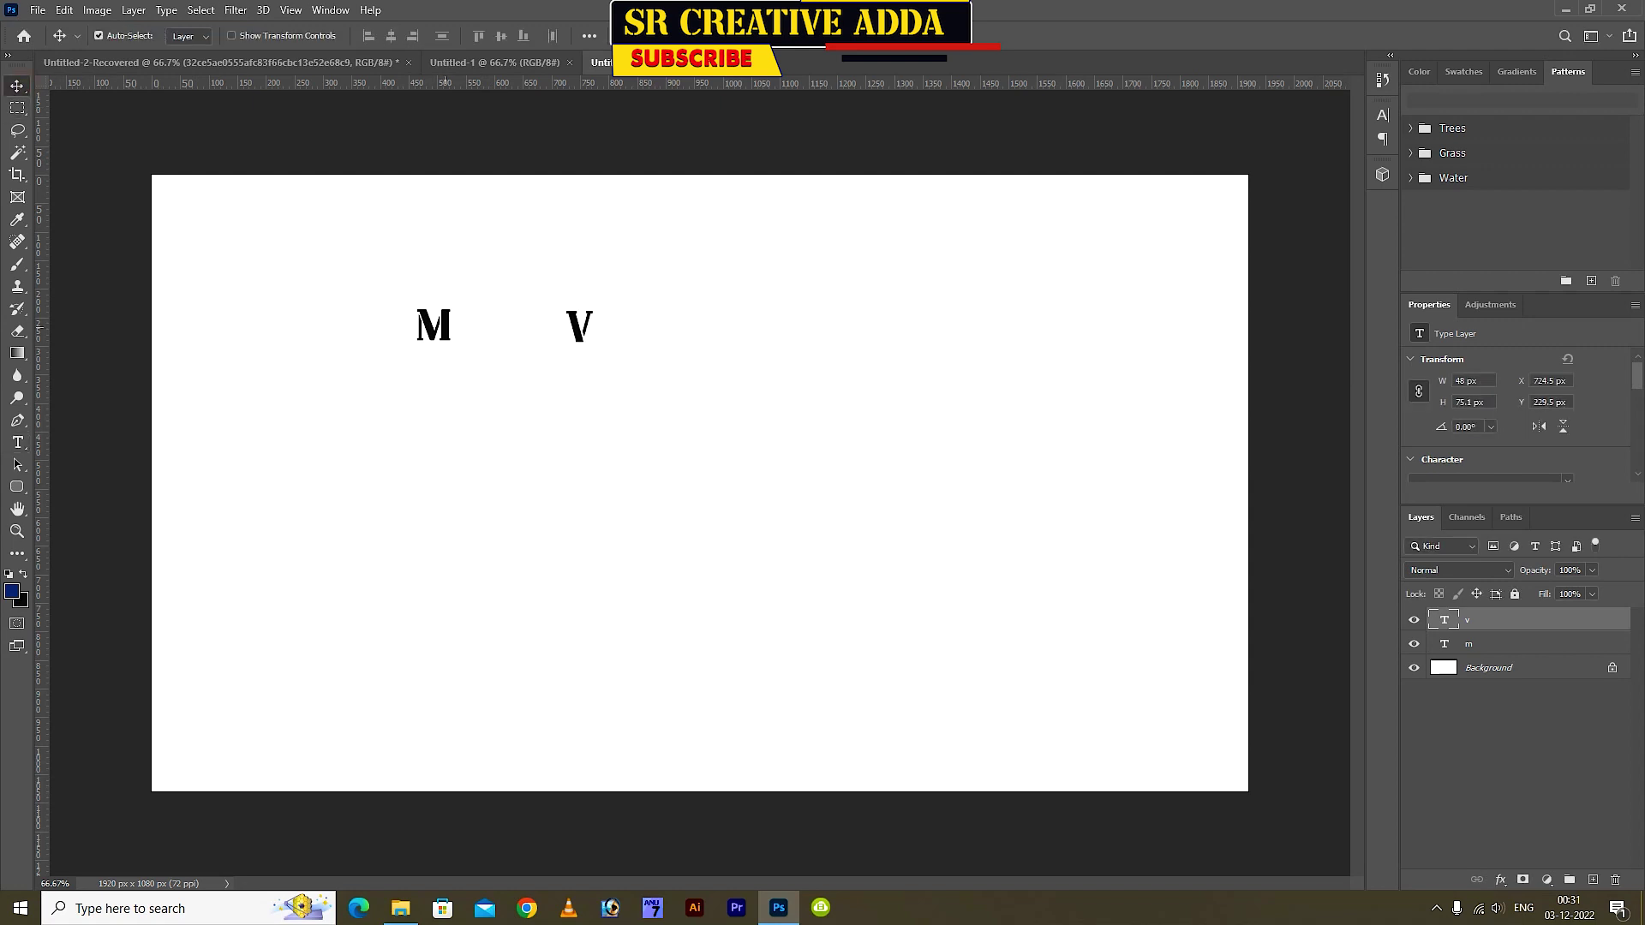
left_click(445, 321)
key("ctrl+t")
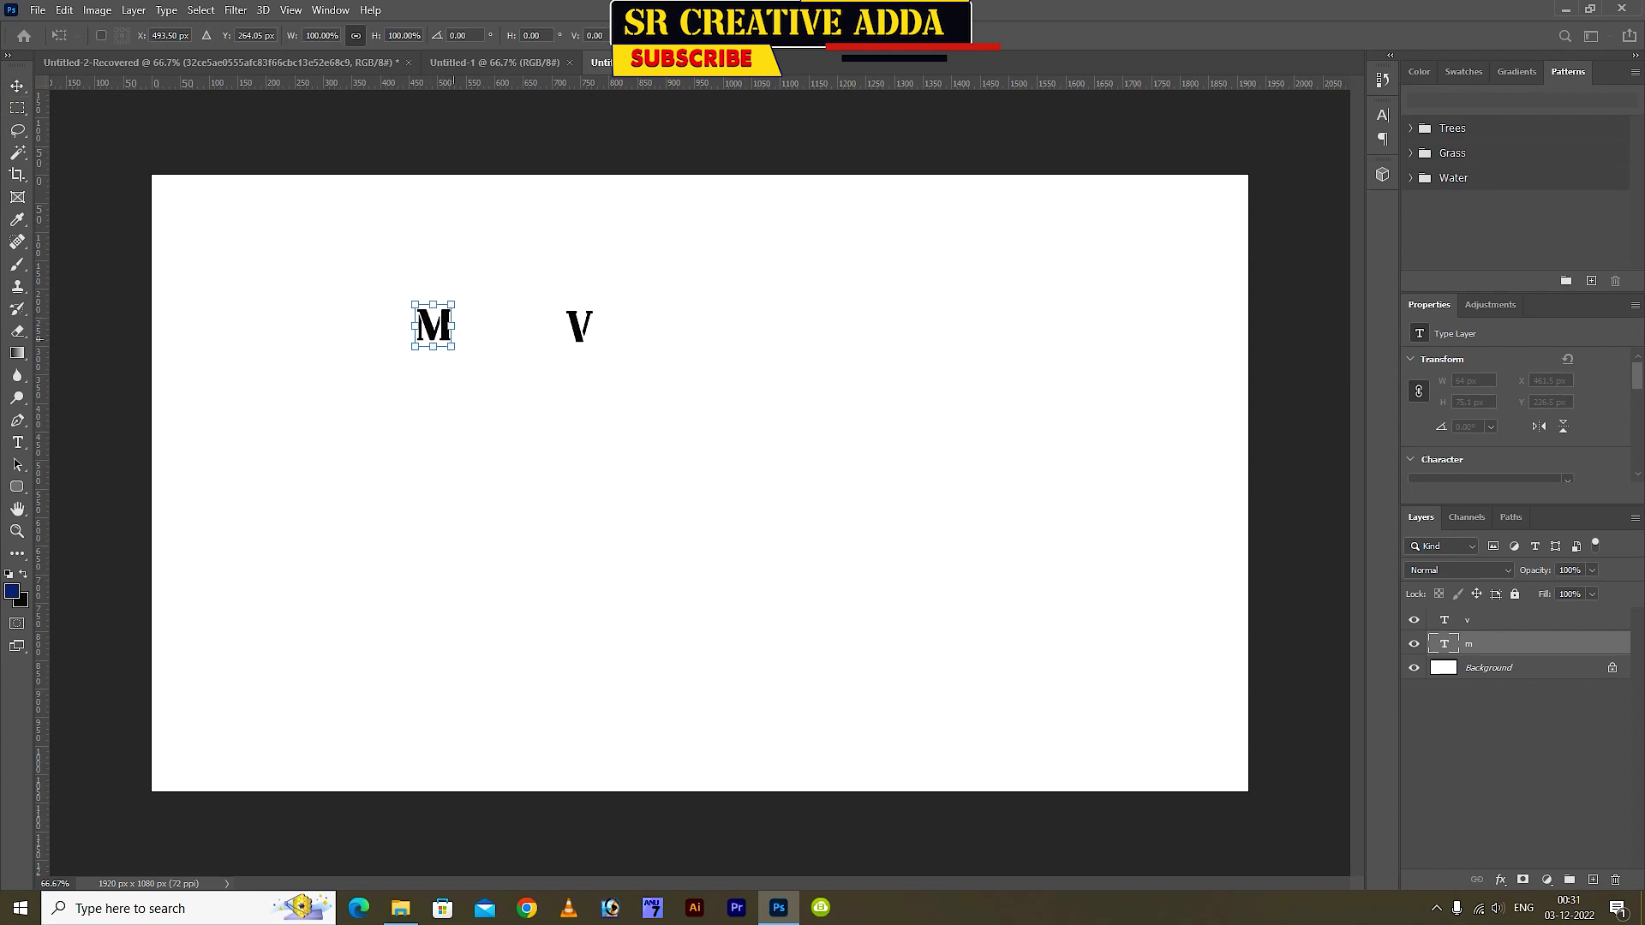
left_click_drag(451, 306, 653, 71)
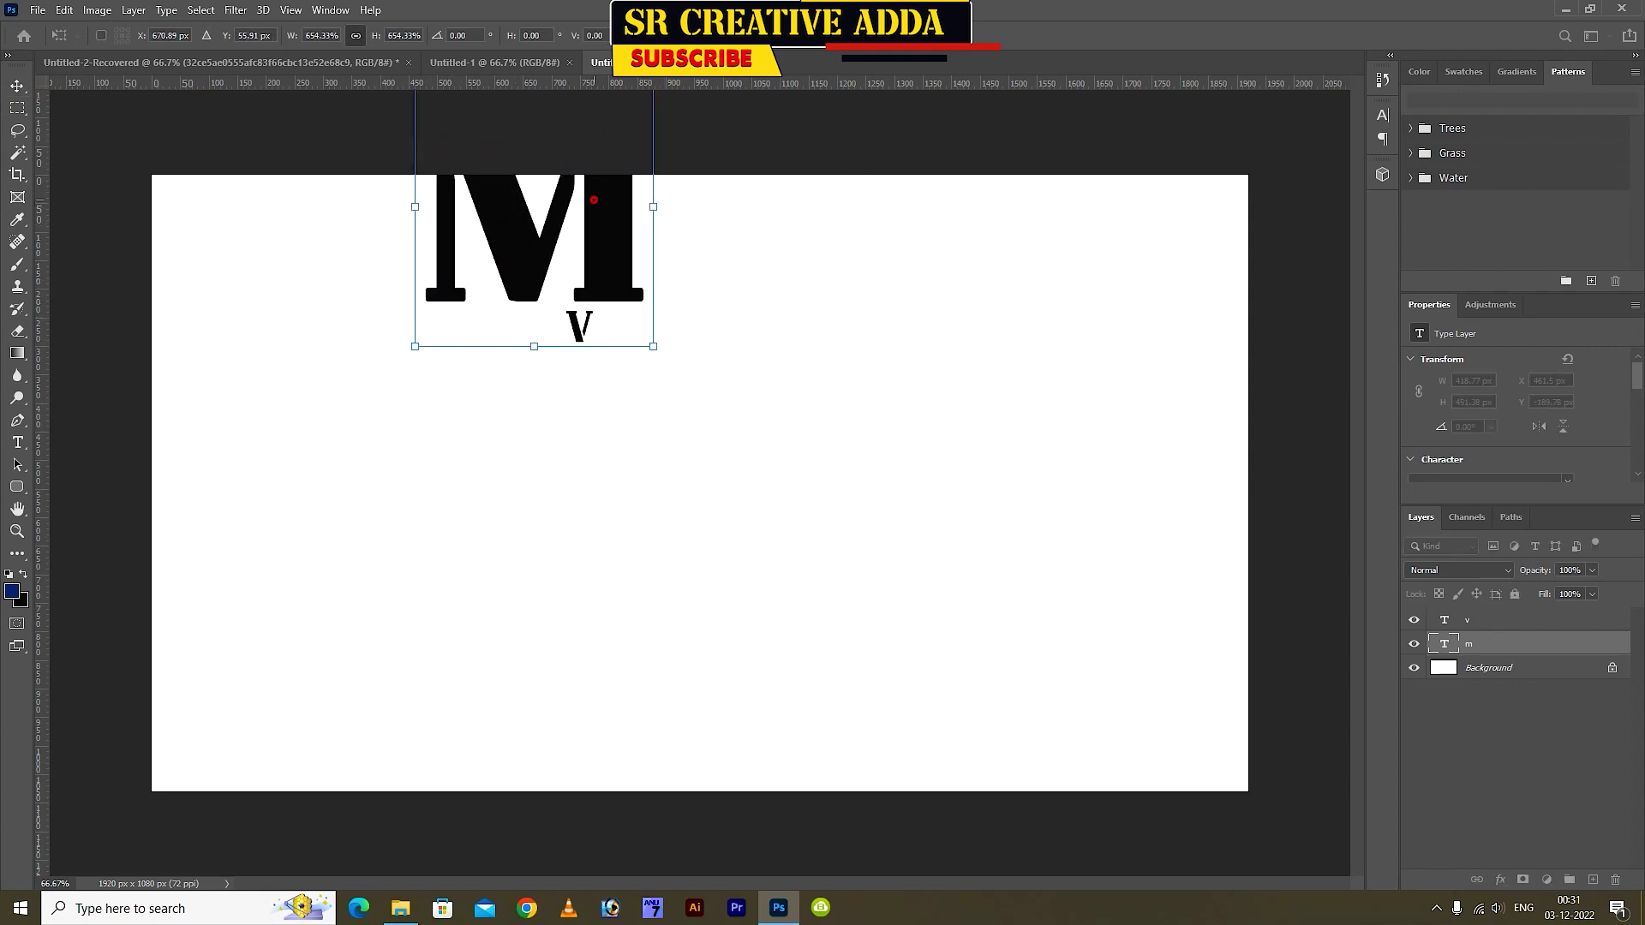
left_click_drag(600, 157, 658, 418)
mouse_move(711, 326)
left_mouse_down()
mouse_move(790, 228)
mouse_move(726, 332)
left_mouse_up()
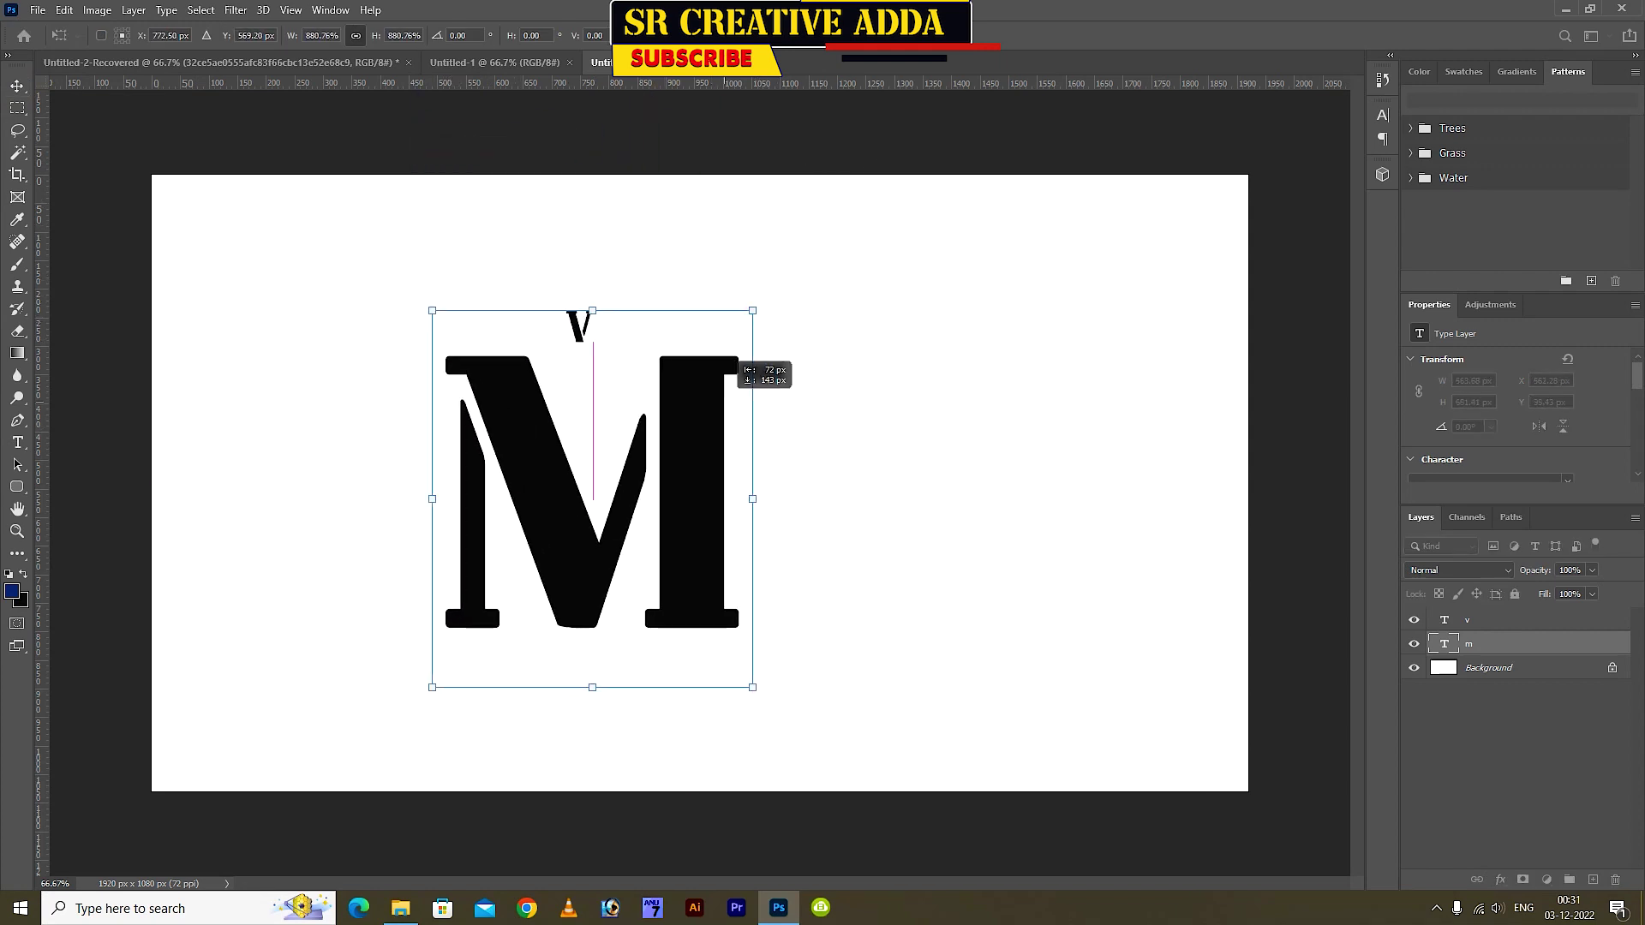
key("Return")
Enlarge the V to match and place it beside the M, then marquee the M's bottom-right serif
left_click(576, 326)
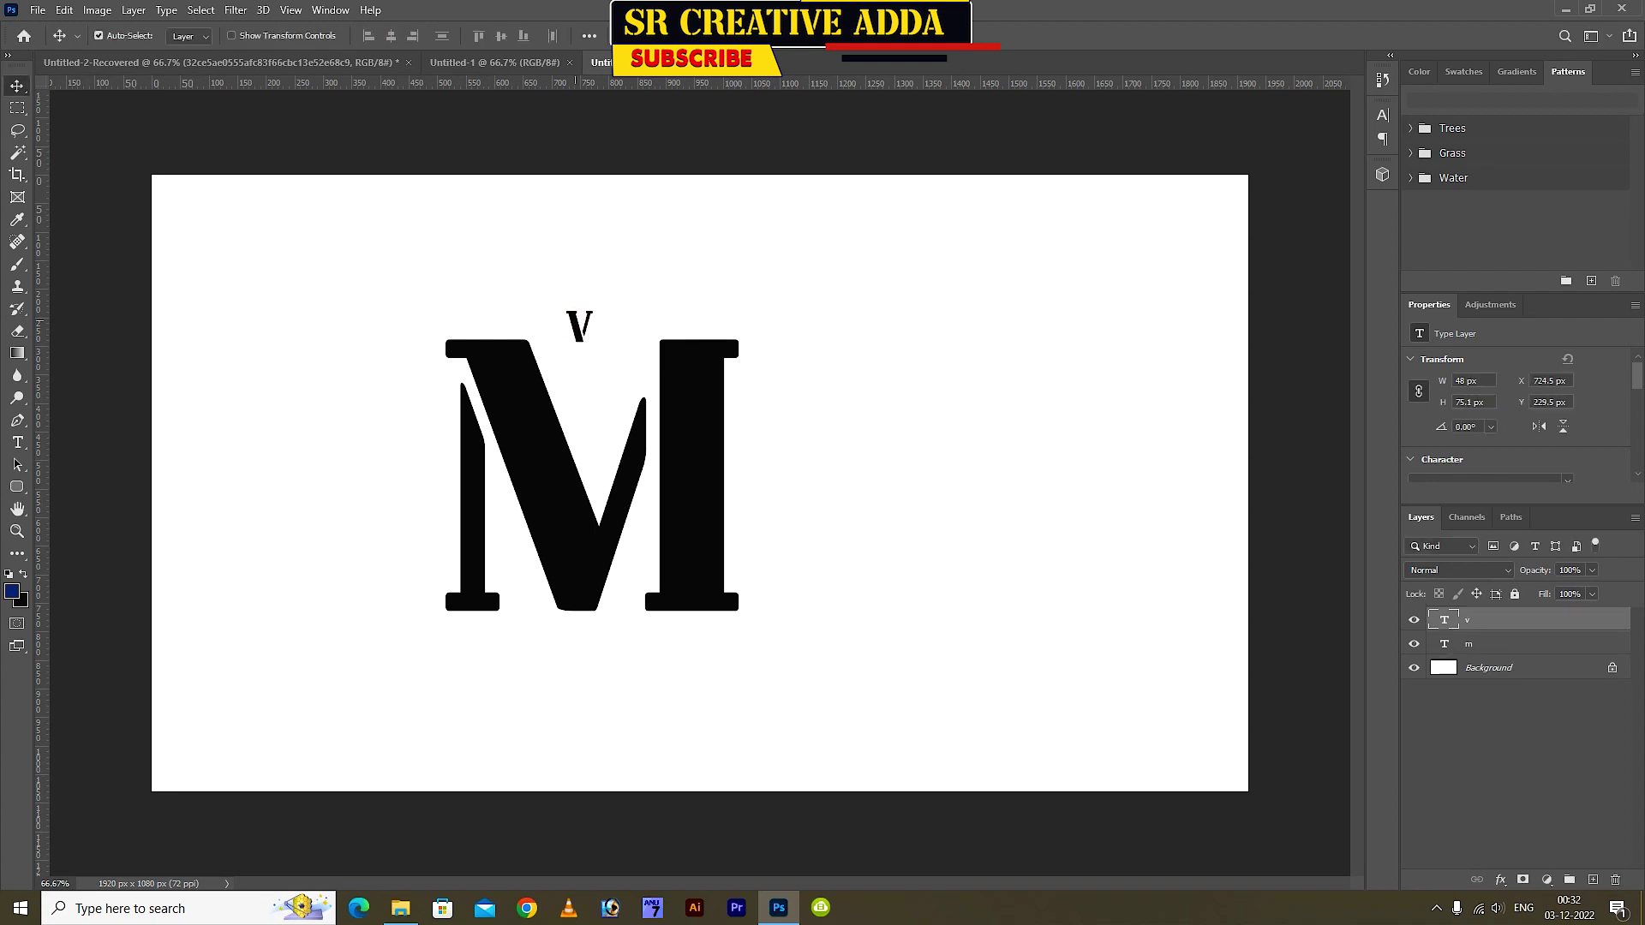
left_click_drag(576, 326, 866, 519)
key("ctrl+t")
left_click_drag(886, 498, 1062, 235)
left_click_drag(1039, 345, 955, 439)
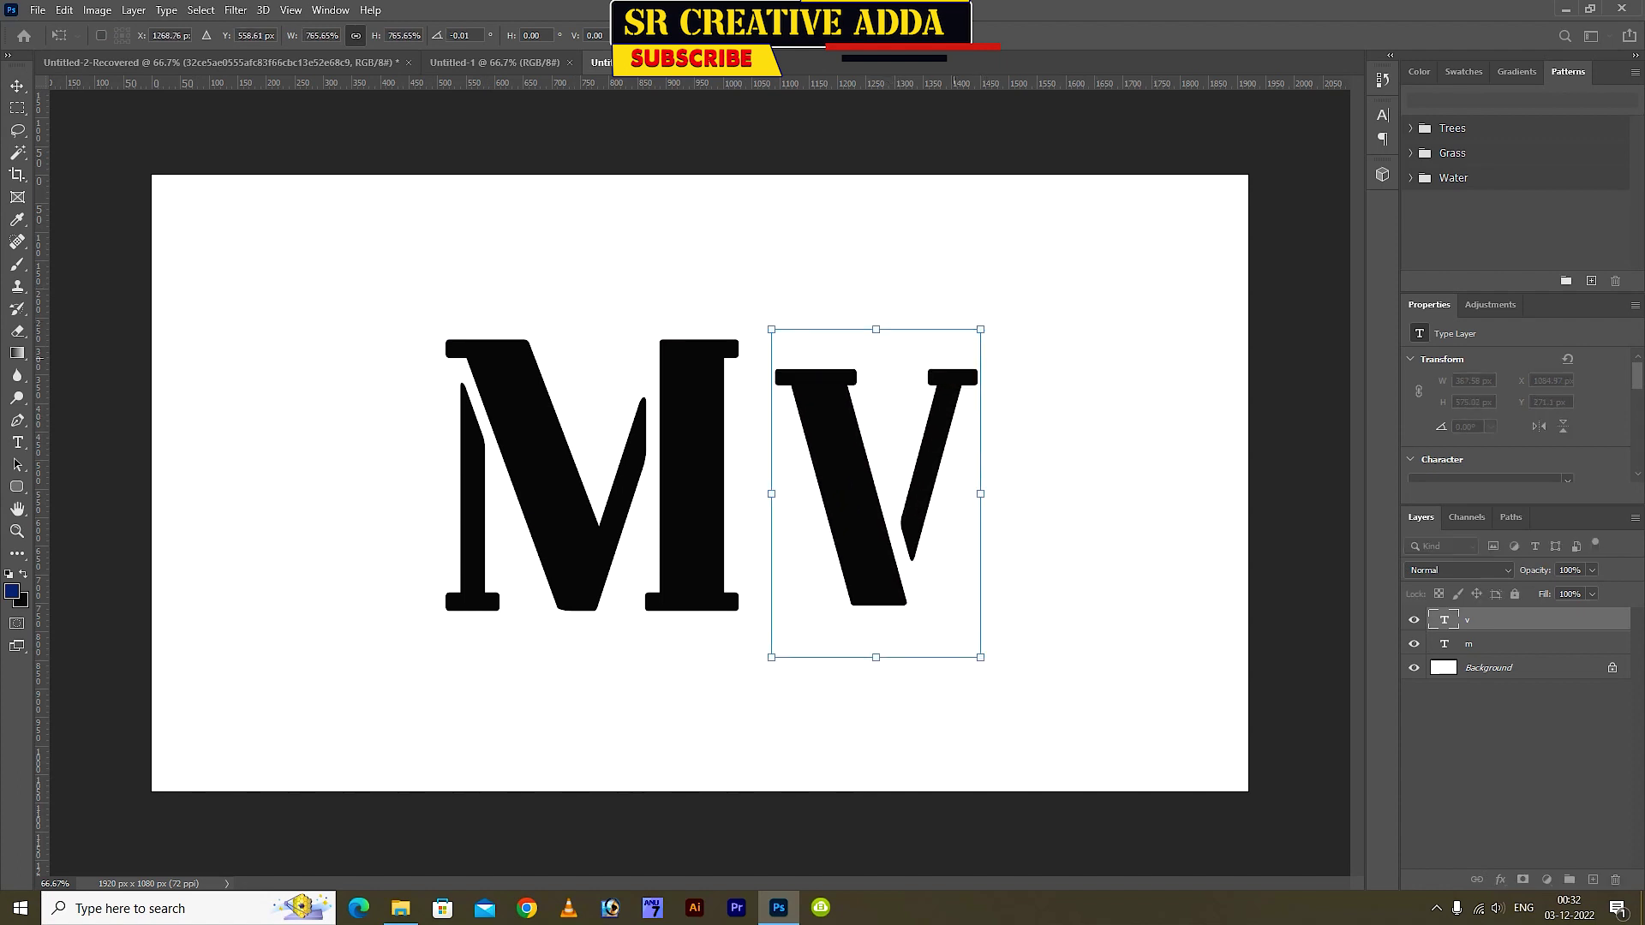
left_click_drag(980, 329, 1010, 228)
left_click_drag(957, 428, 950, 480)
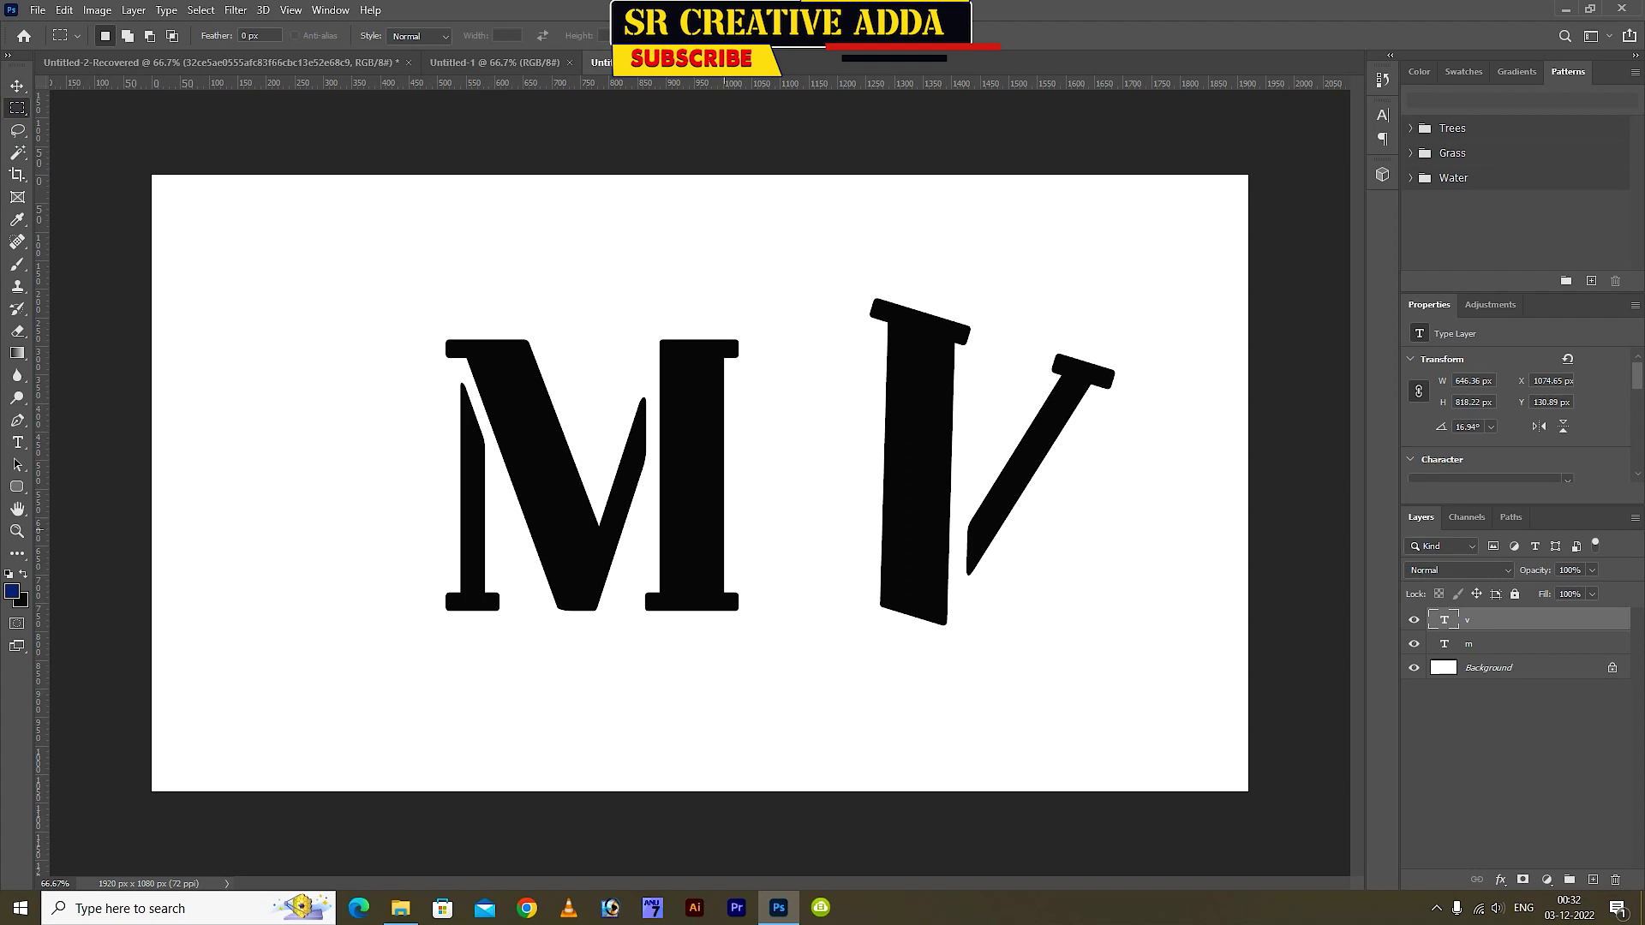
left_click_drag(722, 529, 761, 632)
Rasterize the M layer and erase its lower-right serif
left_click(1491, 643)
key("Delete")
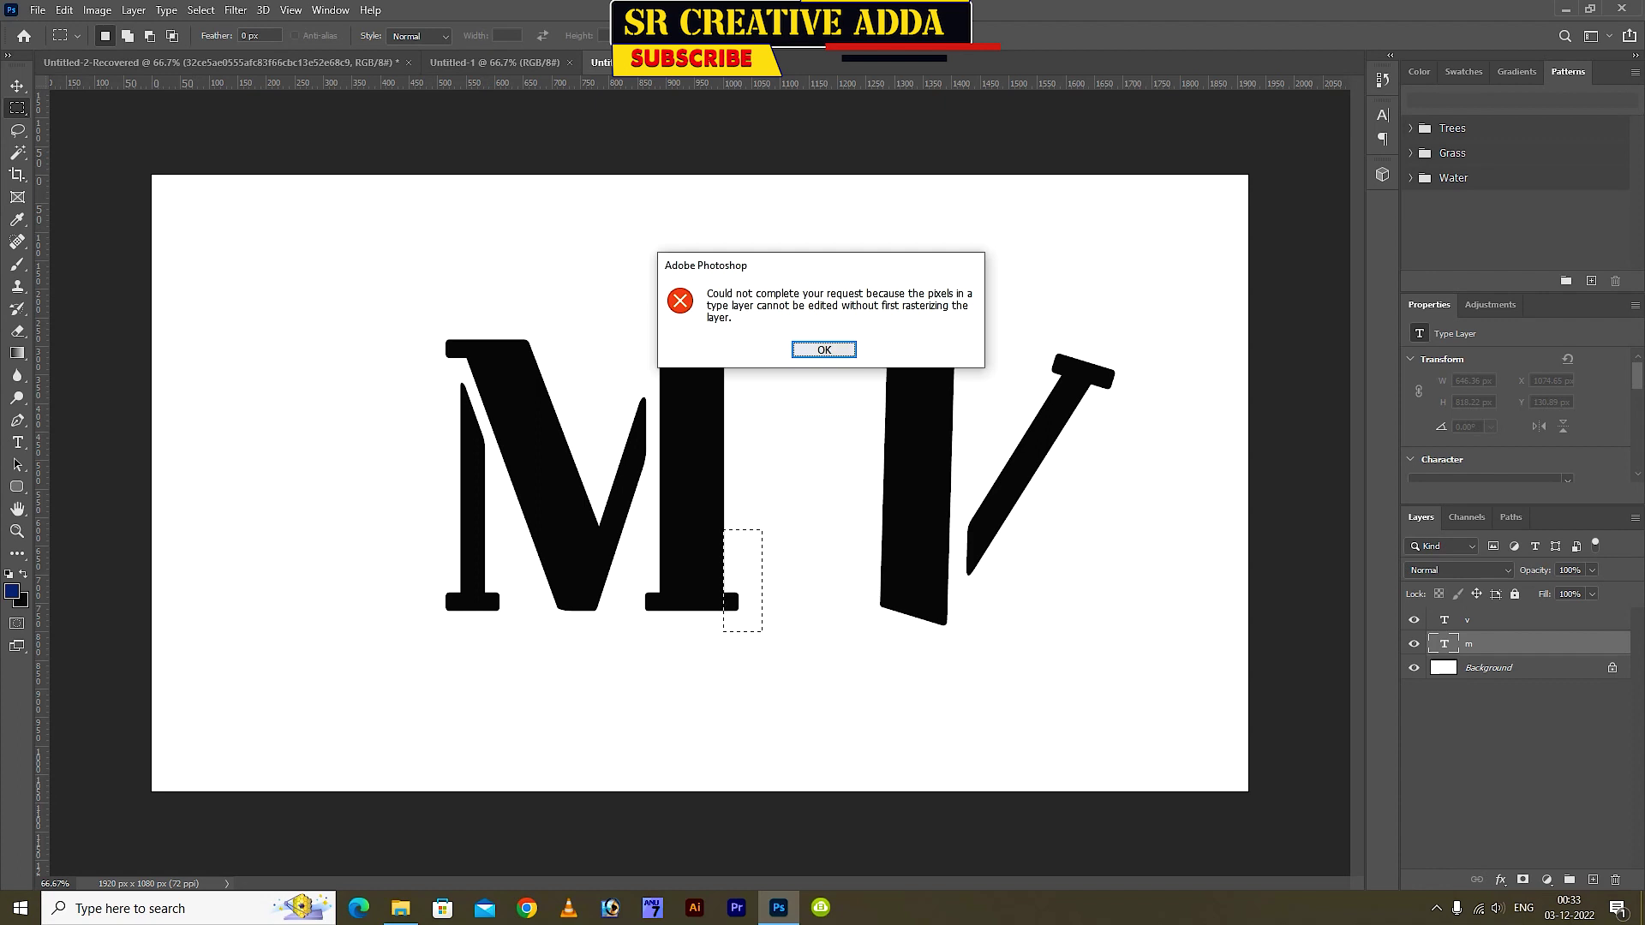
key("Return")
right_click(1525, 644)
left_click(1344, 389)
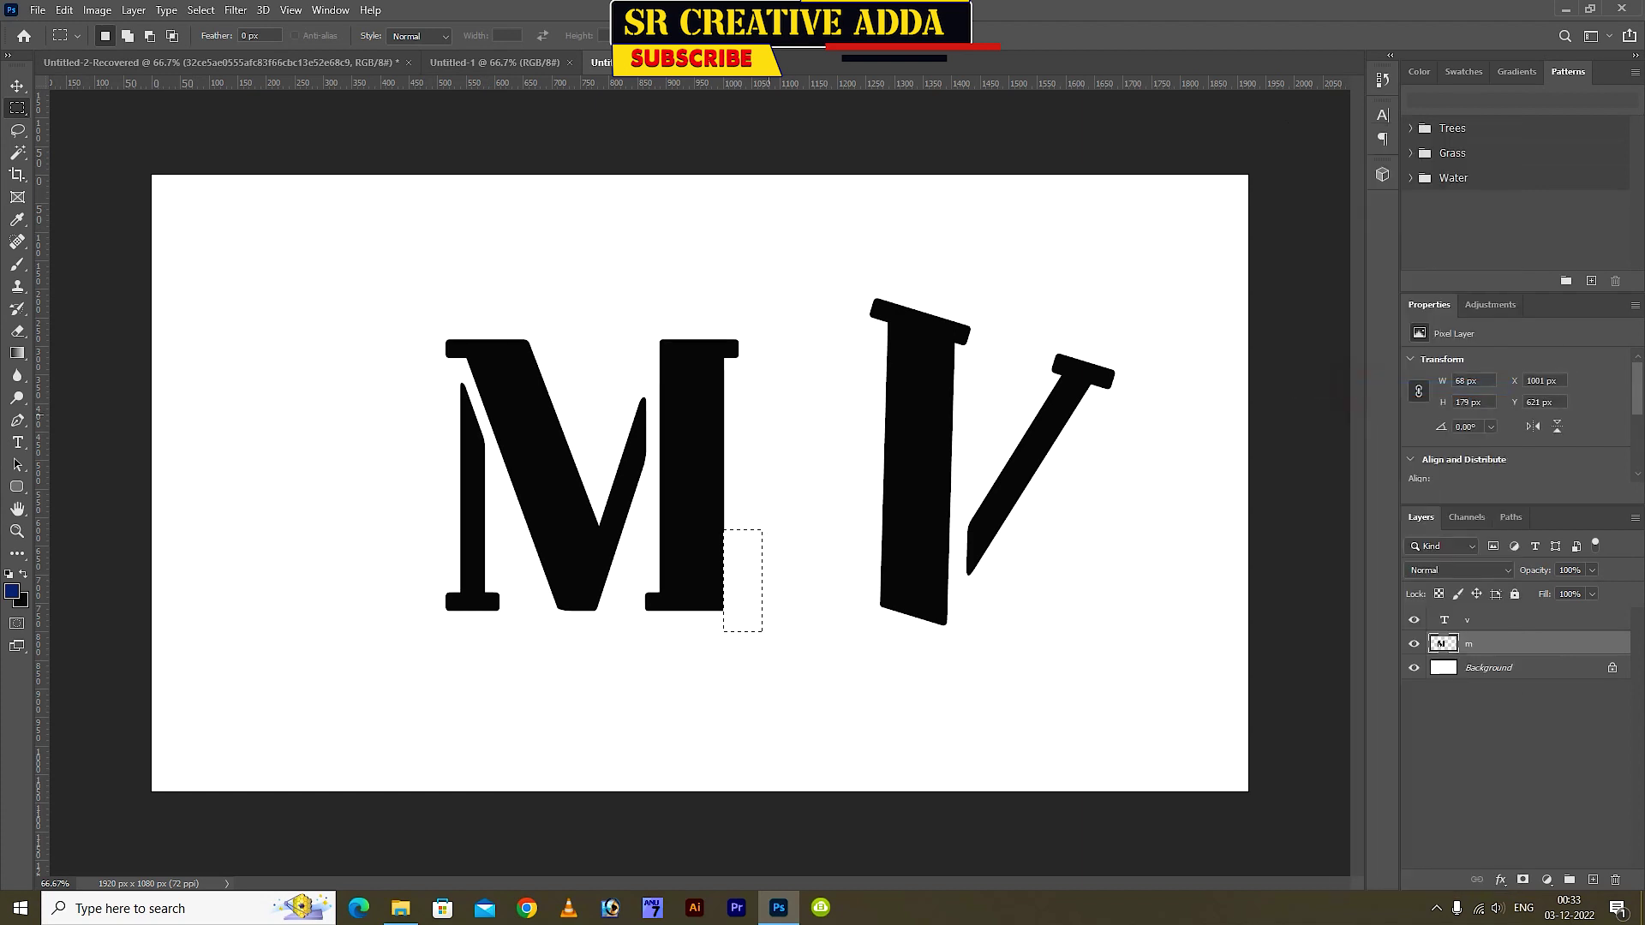
key("ctrl+d")
left_click_drag(636, 576, 658, 637)
key("Delete")
Rasterize the V text layer into pixels
key("b")
key("v")
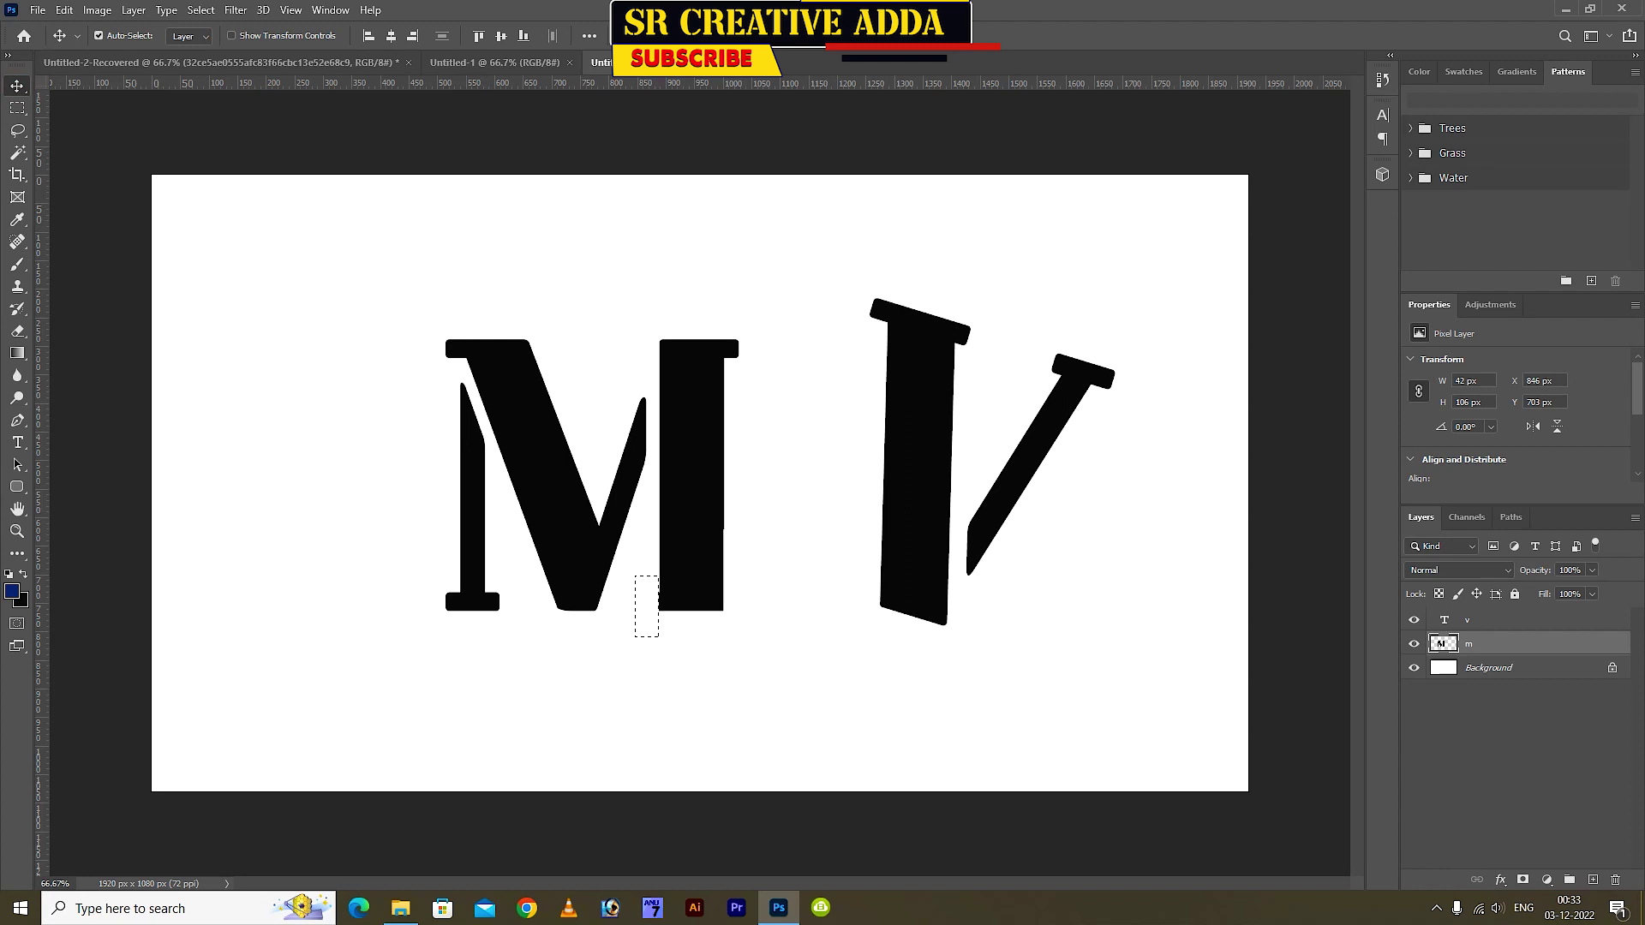
right_click(1524, 619)
left_click(1341, 388)
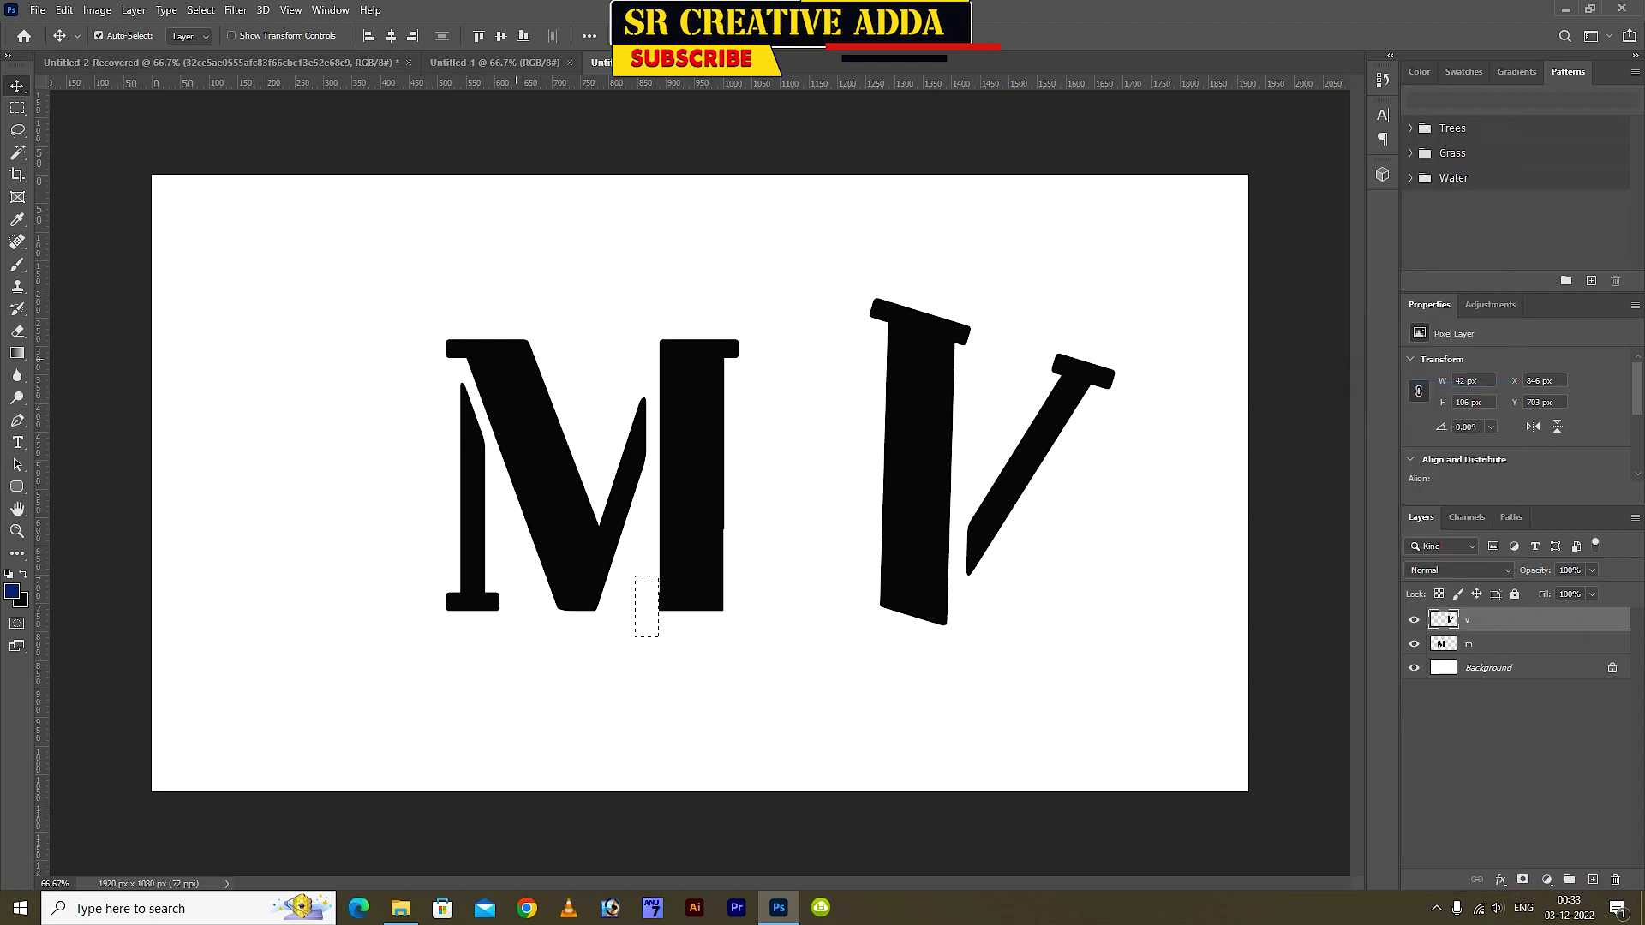
left_click(17, 108)
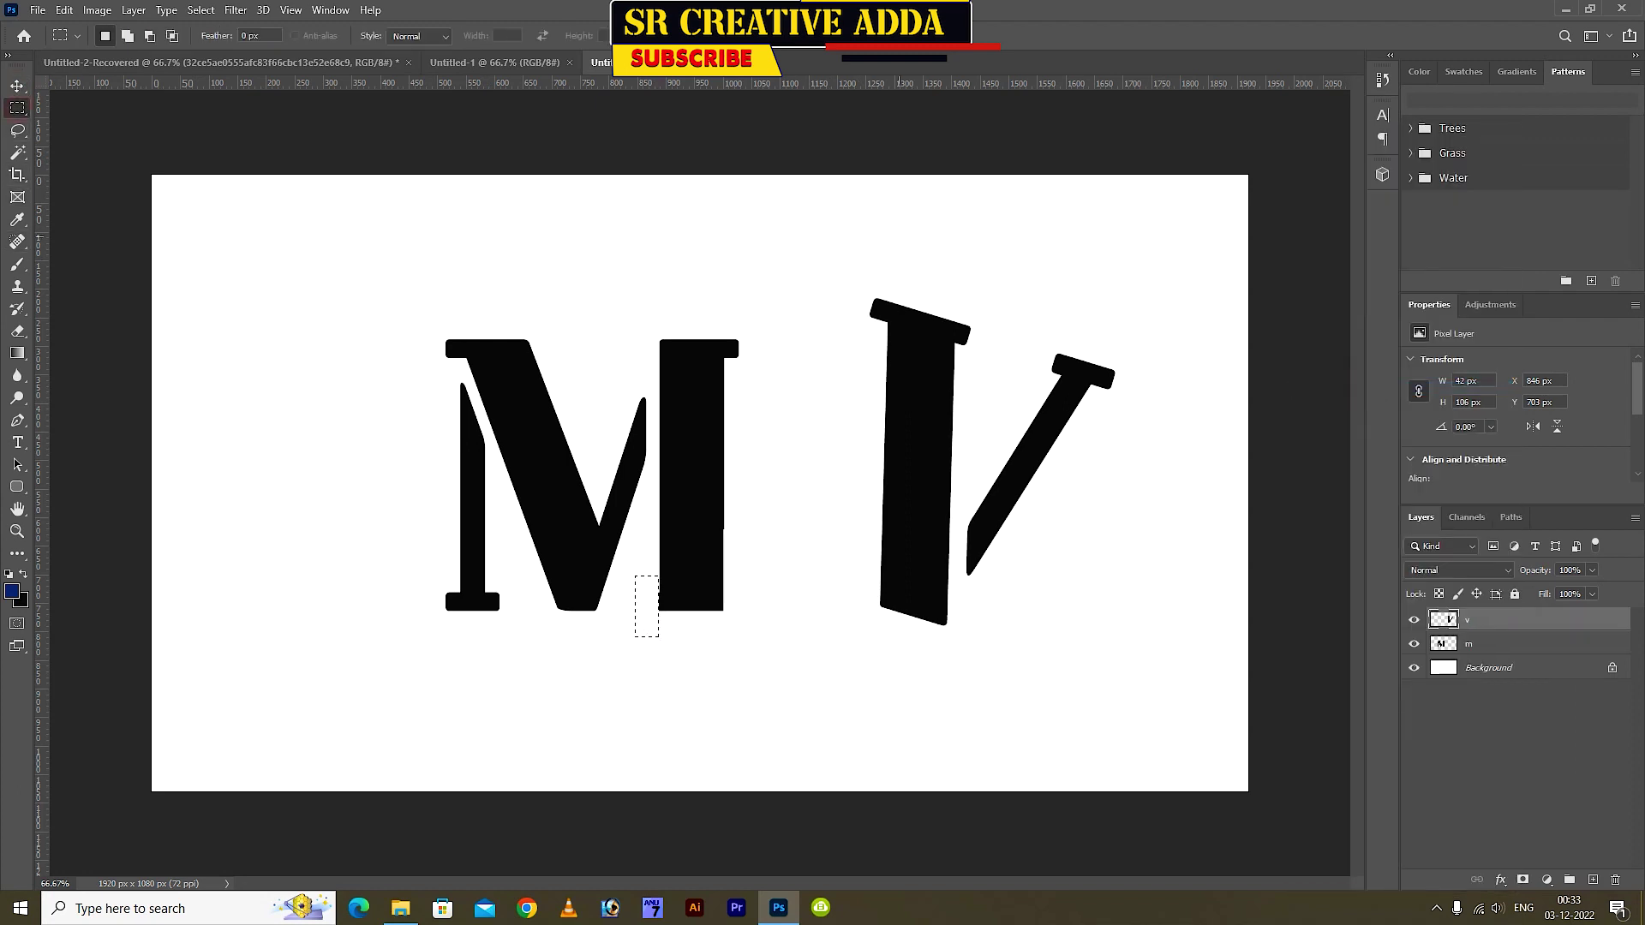
Cut away the V's top serifs with marquee selections
left_click_drag(841, 259, 886, 349)
key("Delete")
left_click_drag(954, 304, 994, 379)
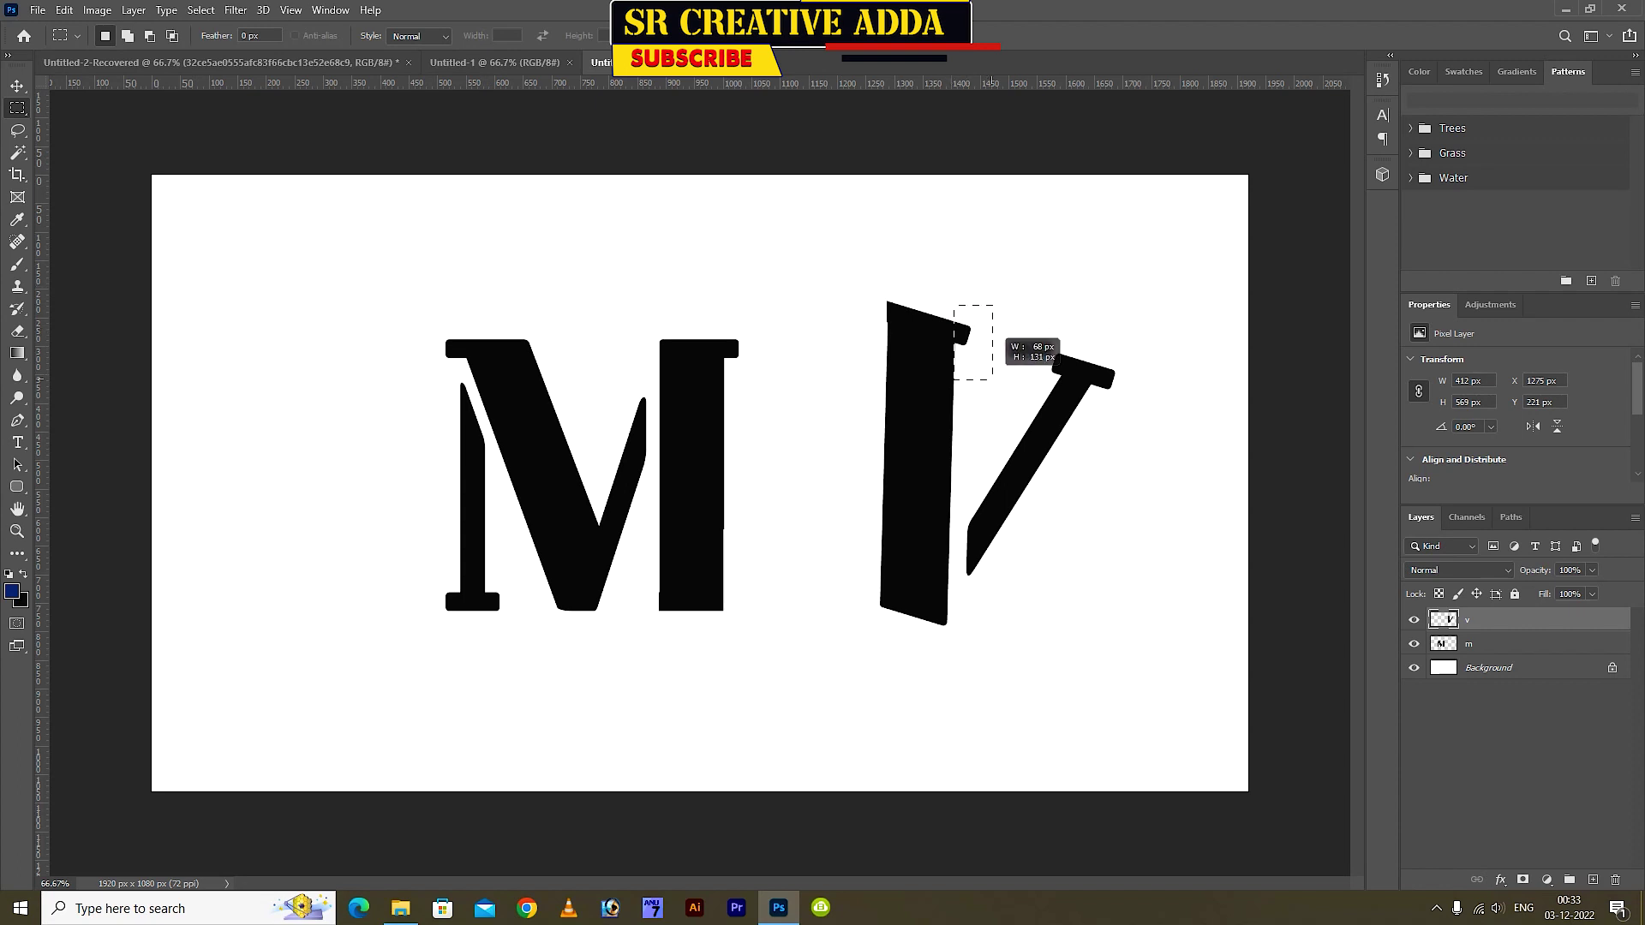
key("Delete")
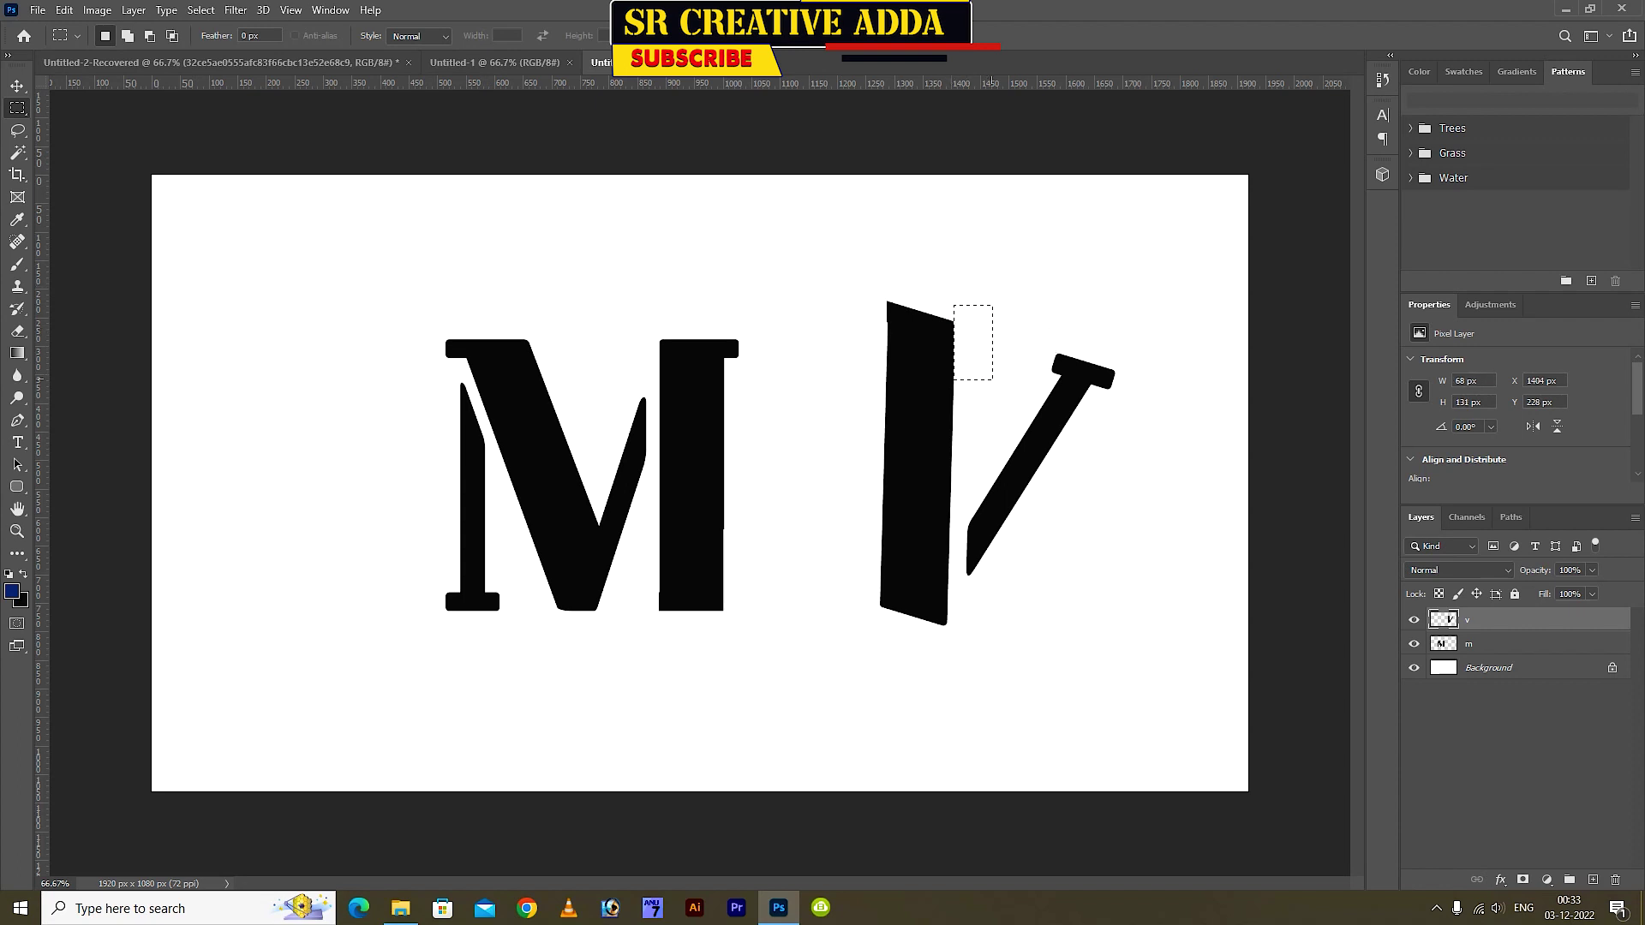
left_click_drag(868, 276, 888, 345)
key("ctrl+d")
Move the V onto the M and rotate it about 10°
key("v")
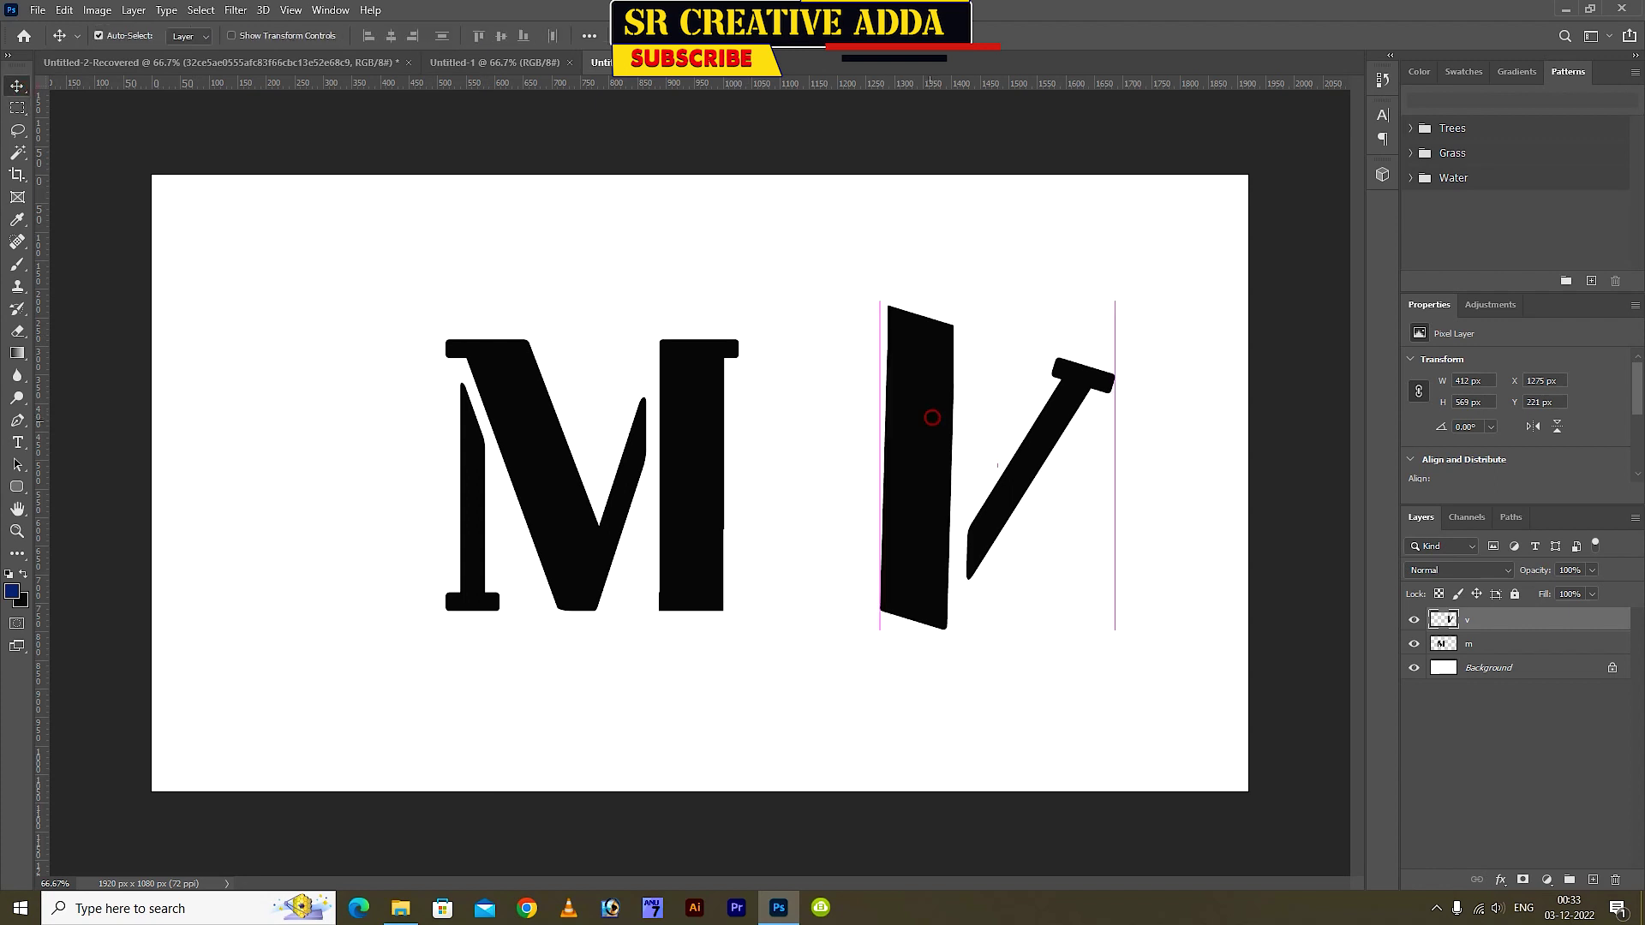
left_click_drag(944, 375, 730, 469)
key("ctrl+t")
left_click_drag(799, 373, 827, 403)
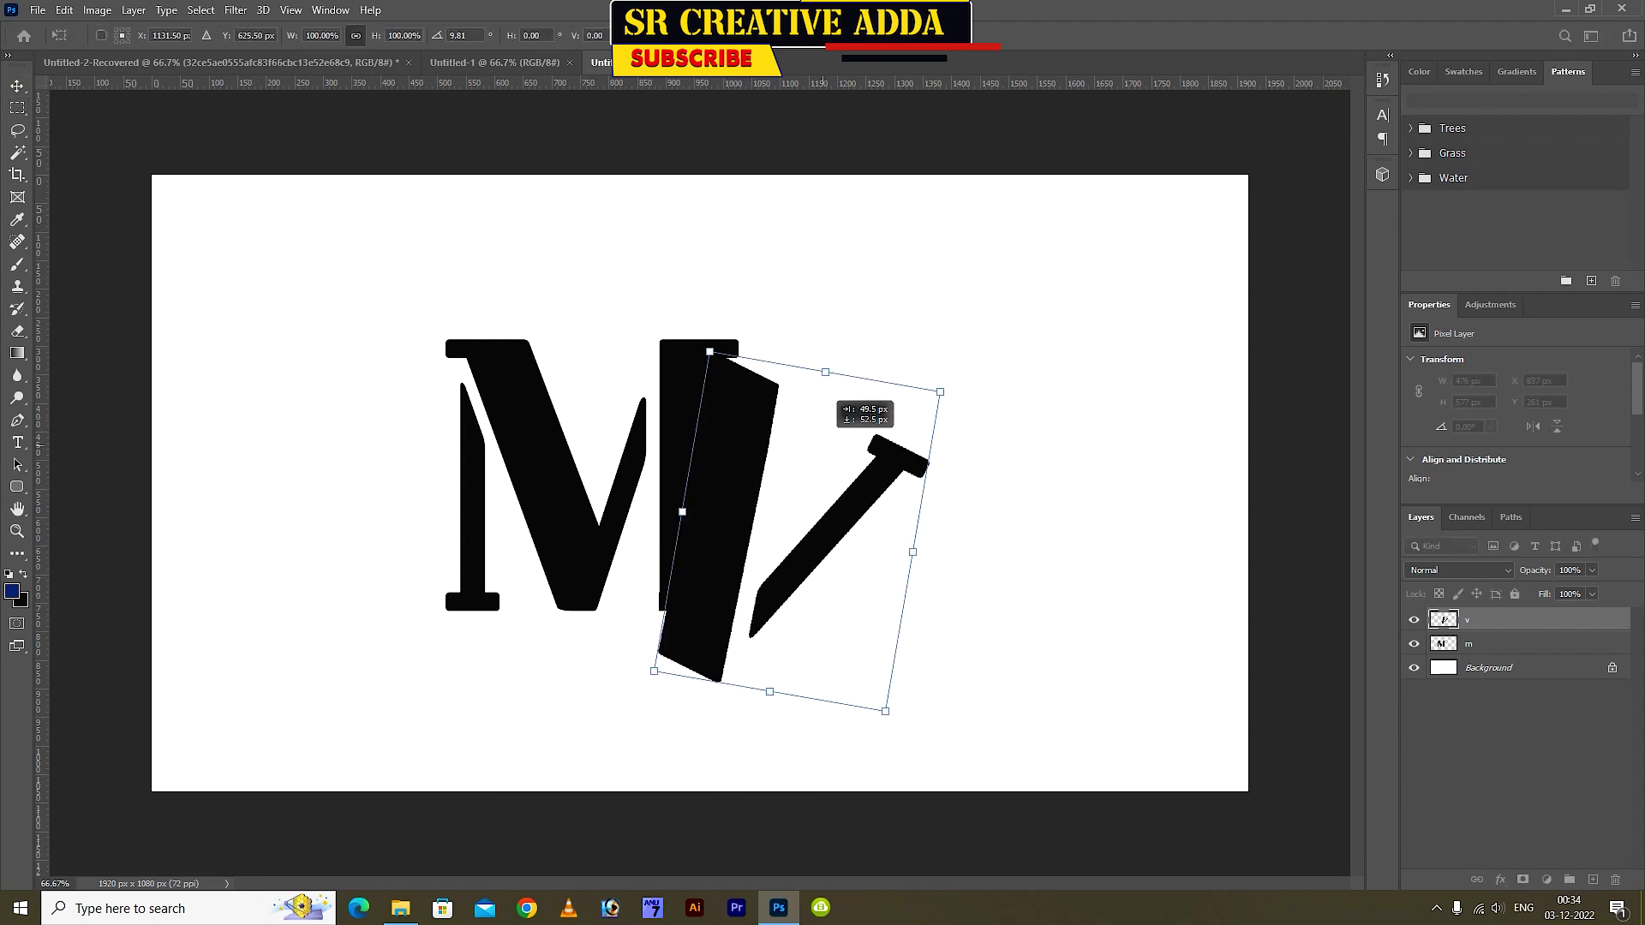
key("Return")
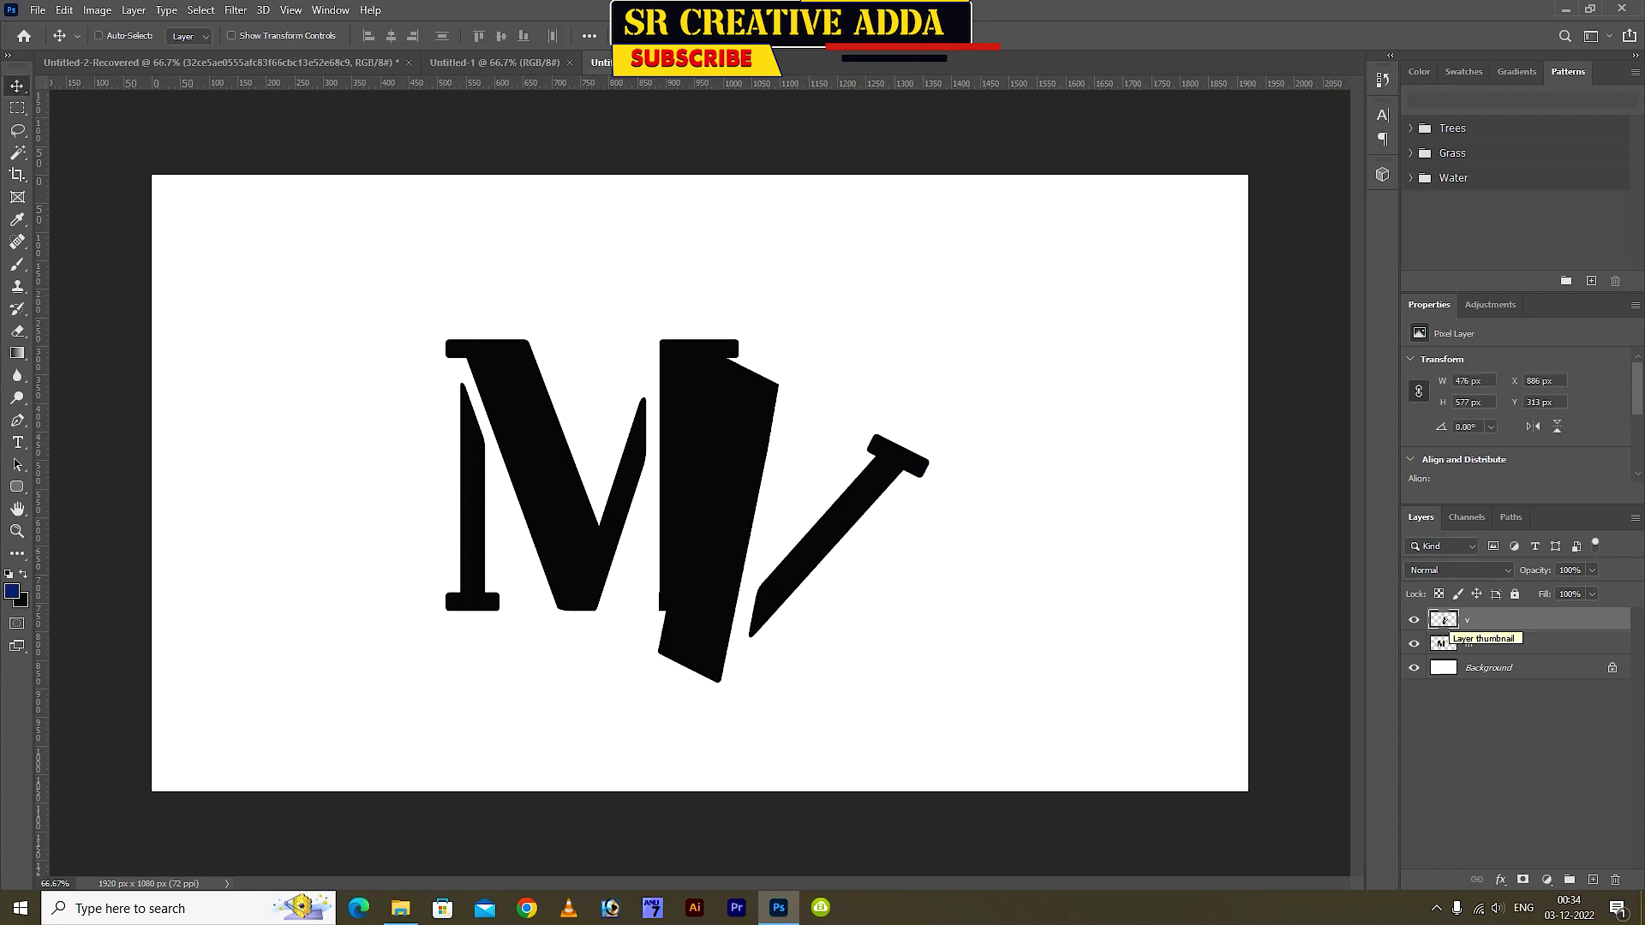
Load the V outline, expand it by 8 px, and cut that gap out of the M
left_click(1443, 620, "ctrl")
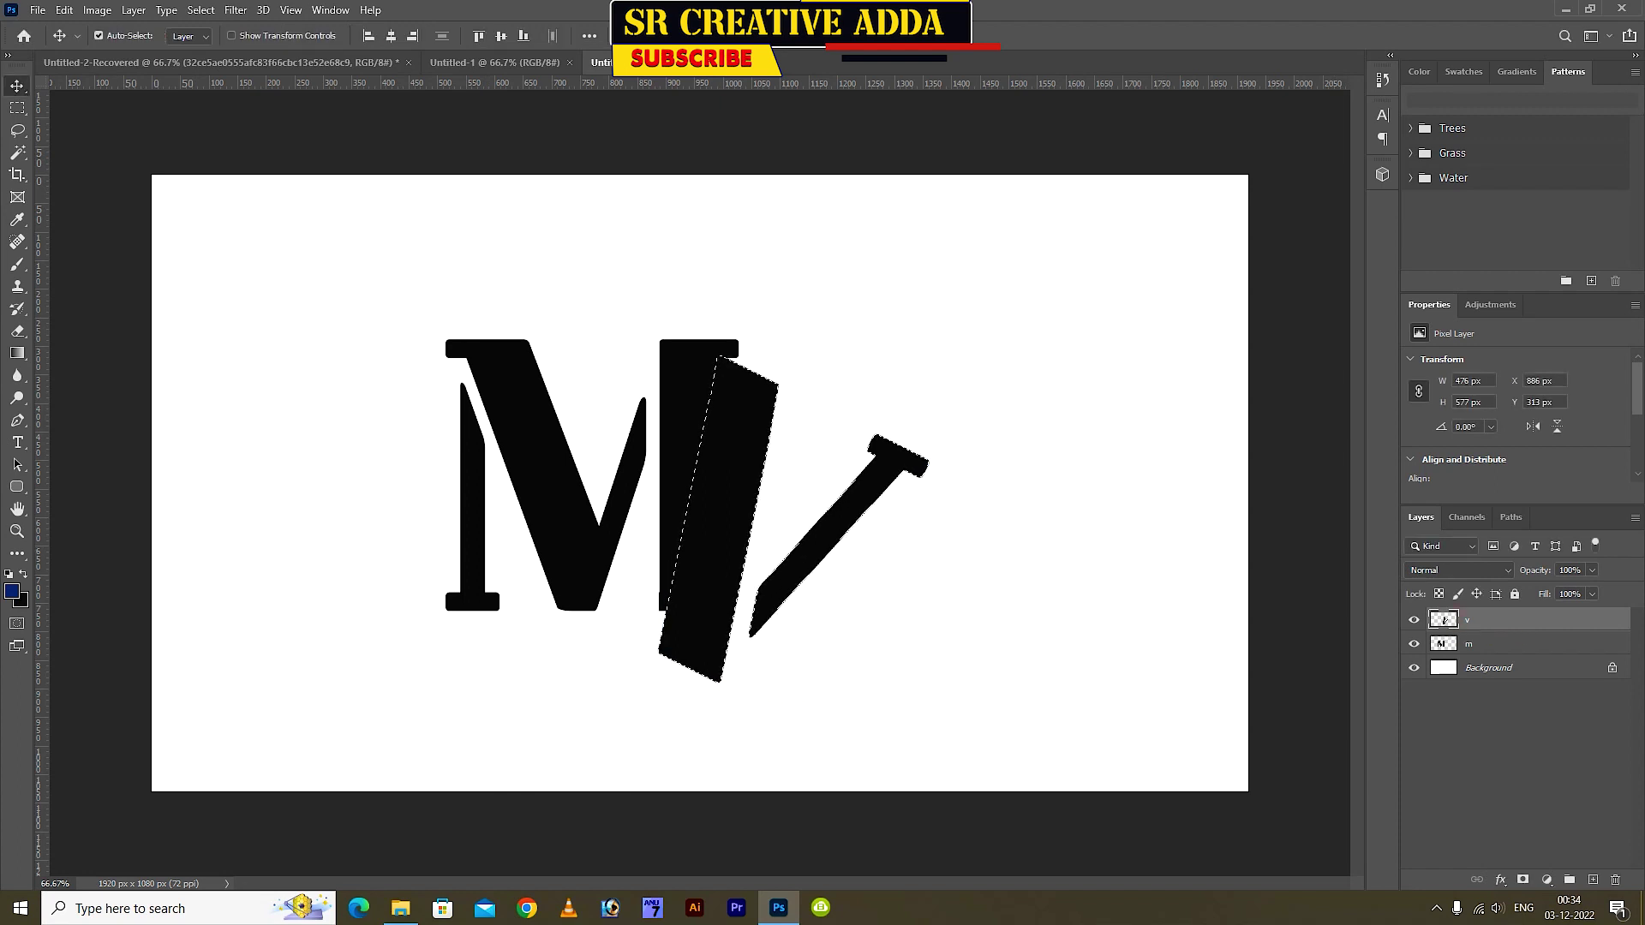
left_click(201, 9)
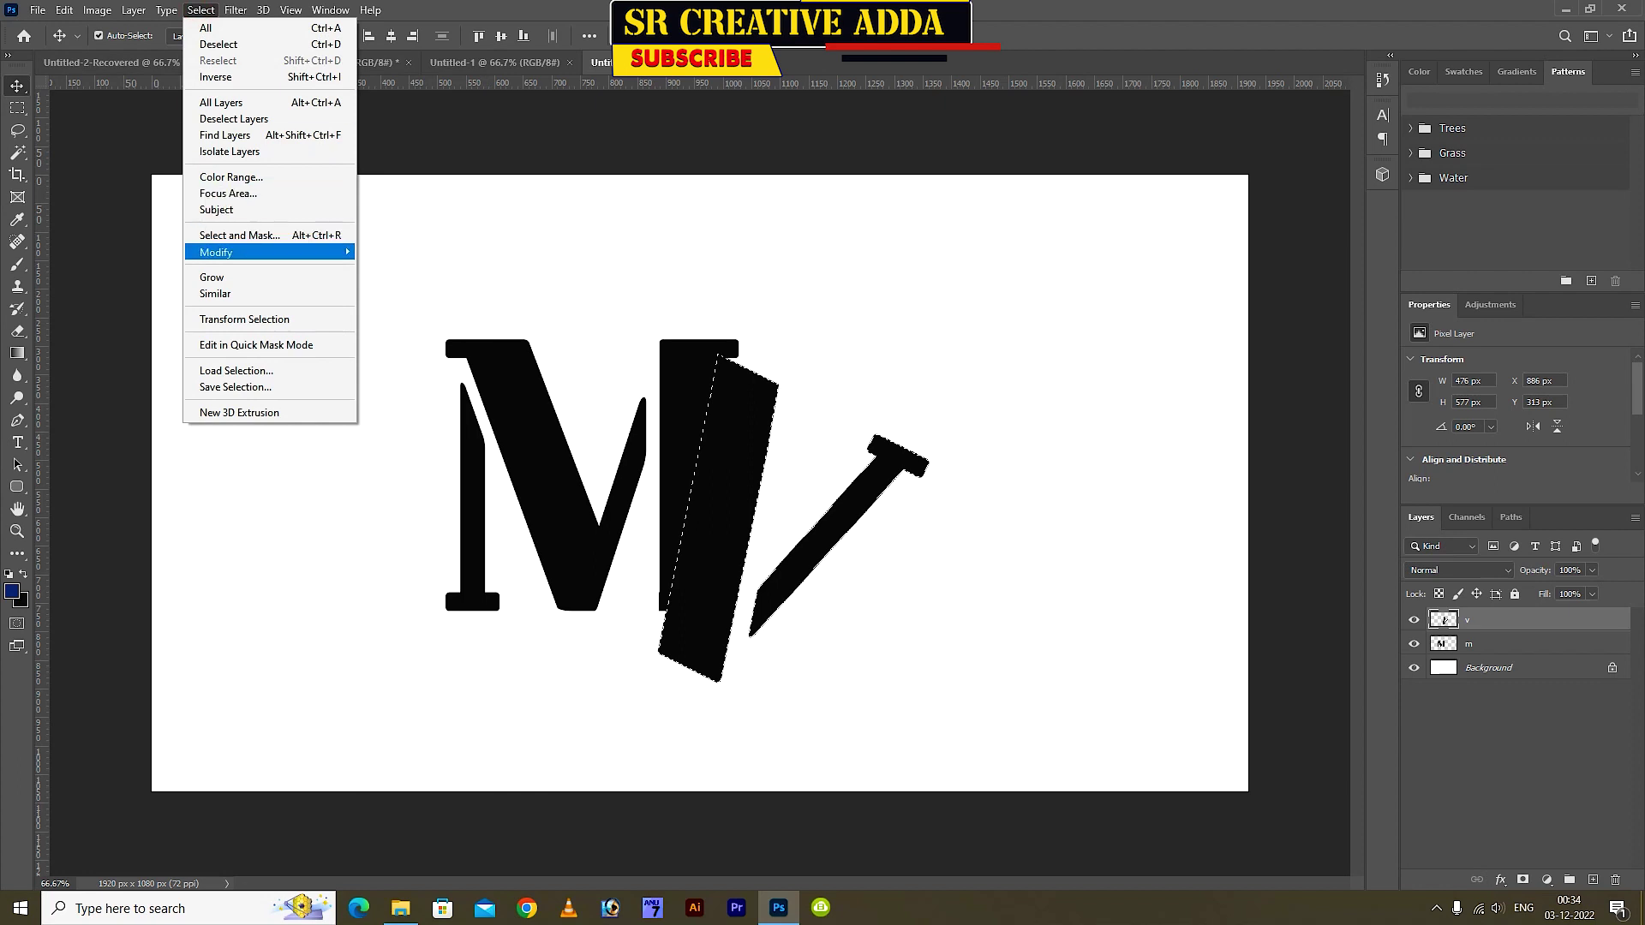
left_click(394, 283)
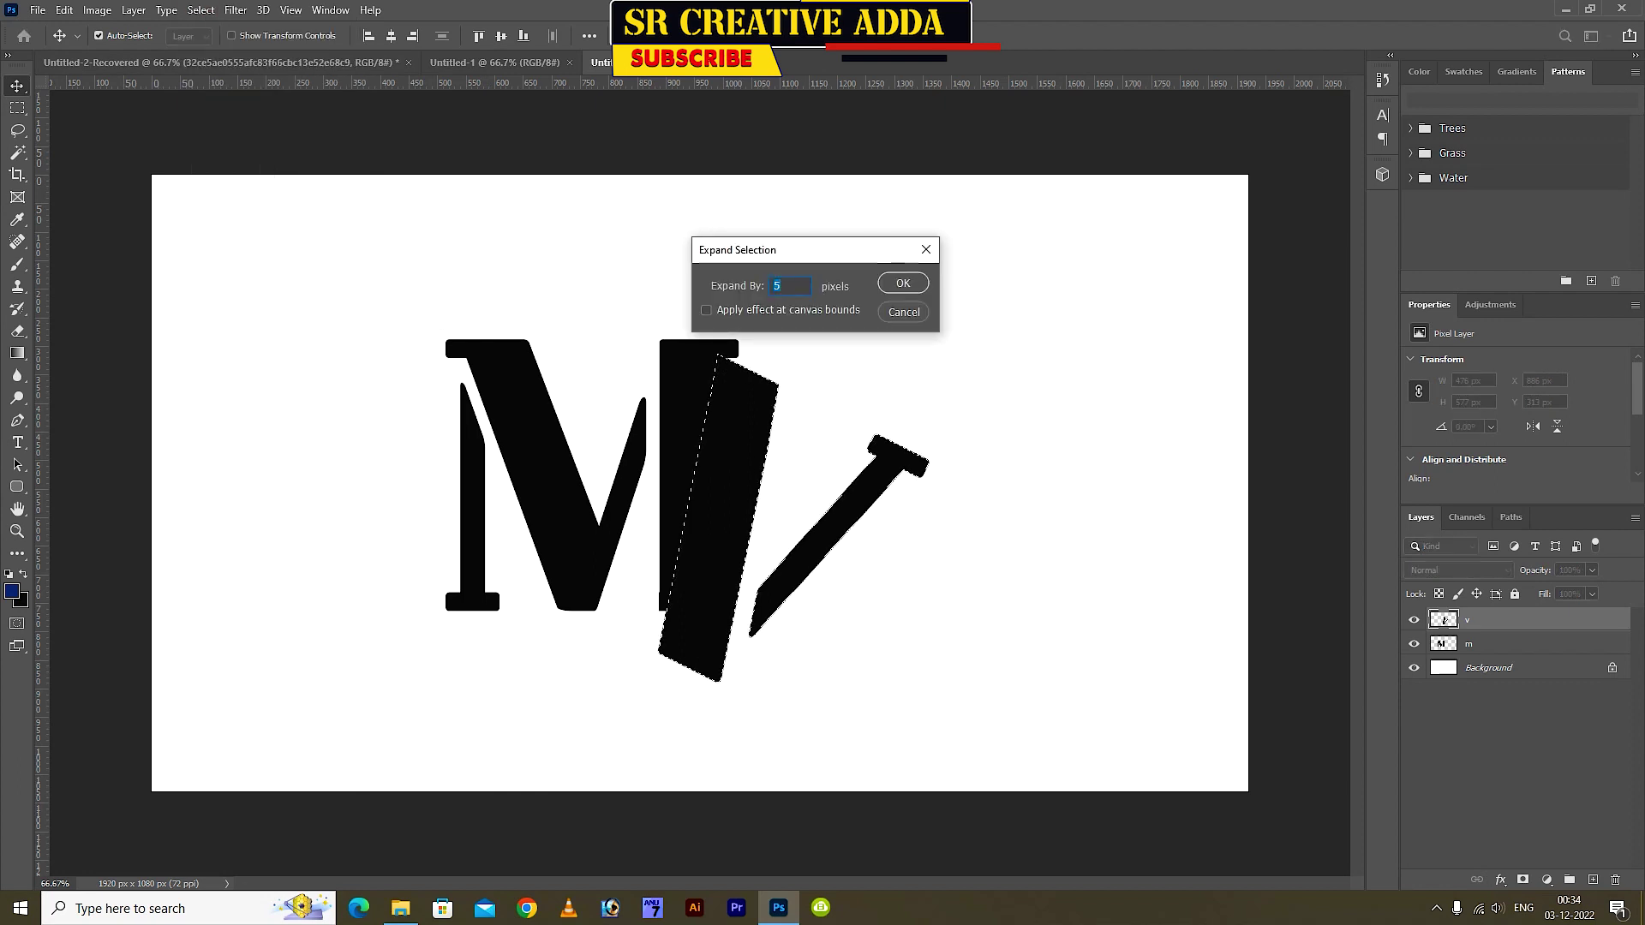
type("8")
key("Return")
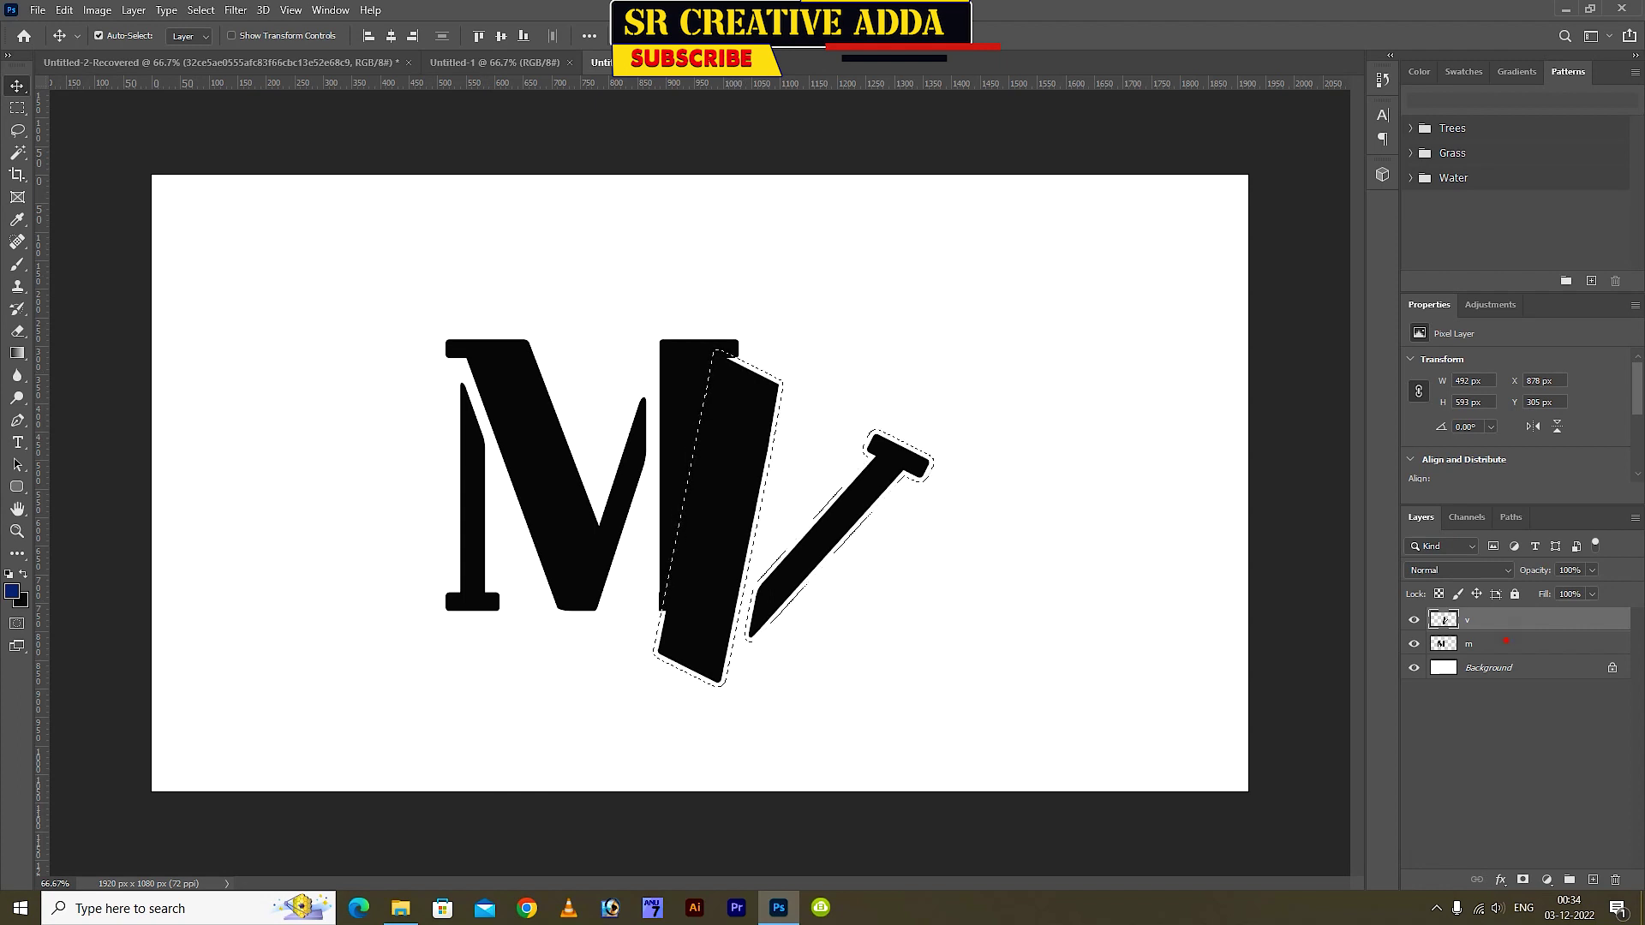
left_click(1441, 642)
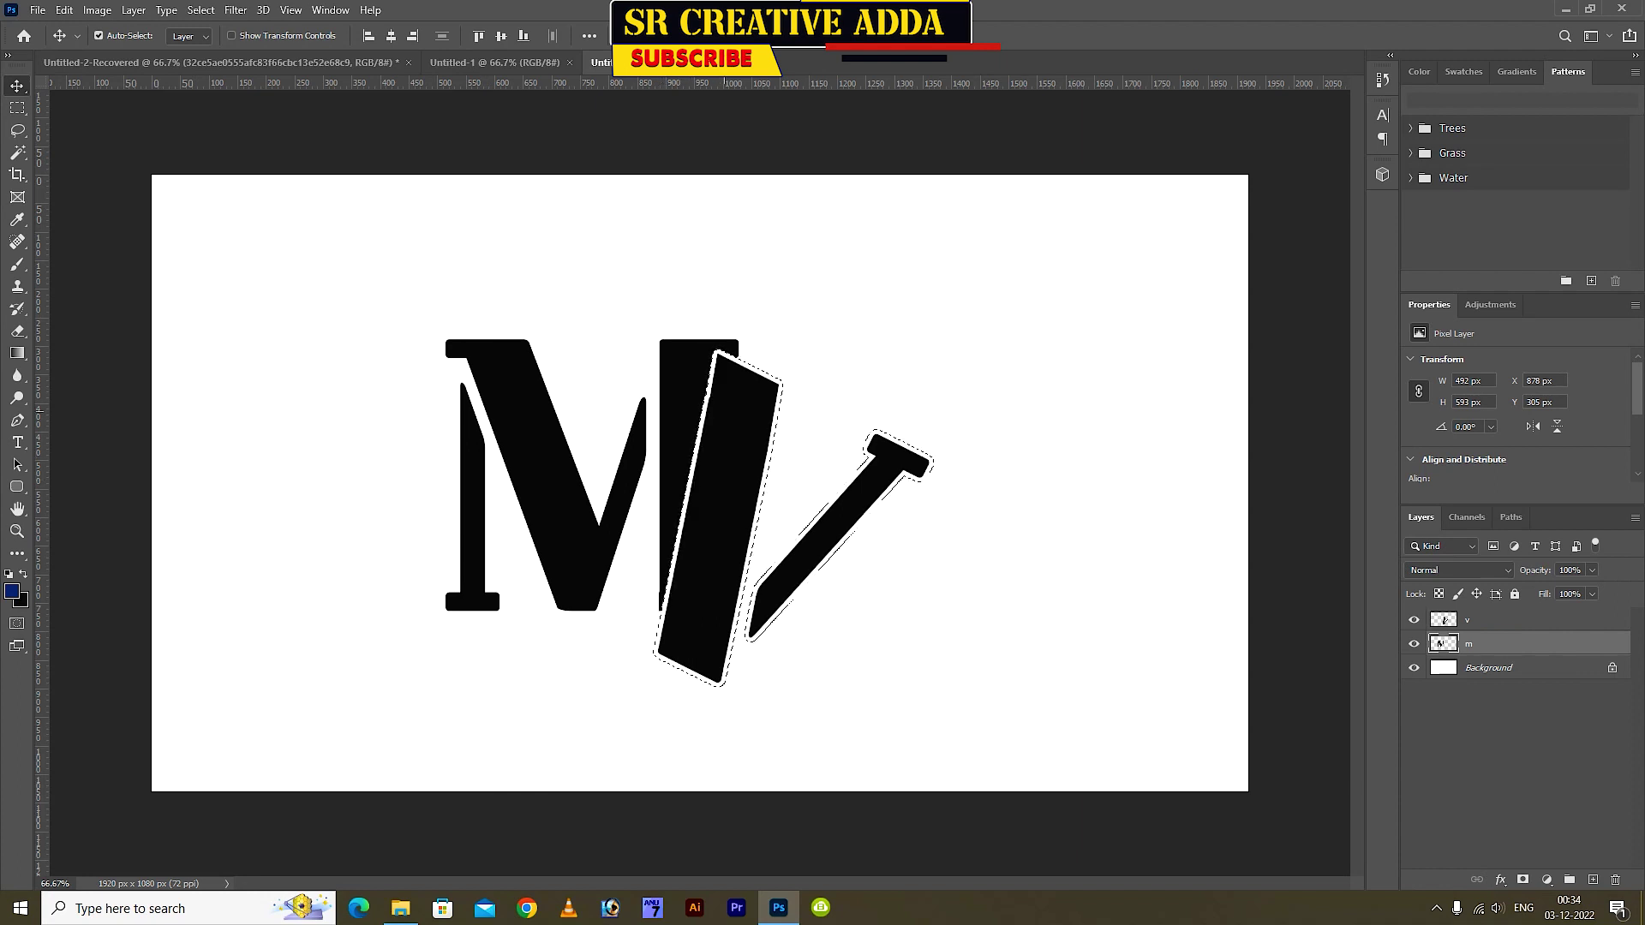
key("ctrl+d")
key("ctrl+g")
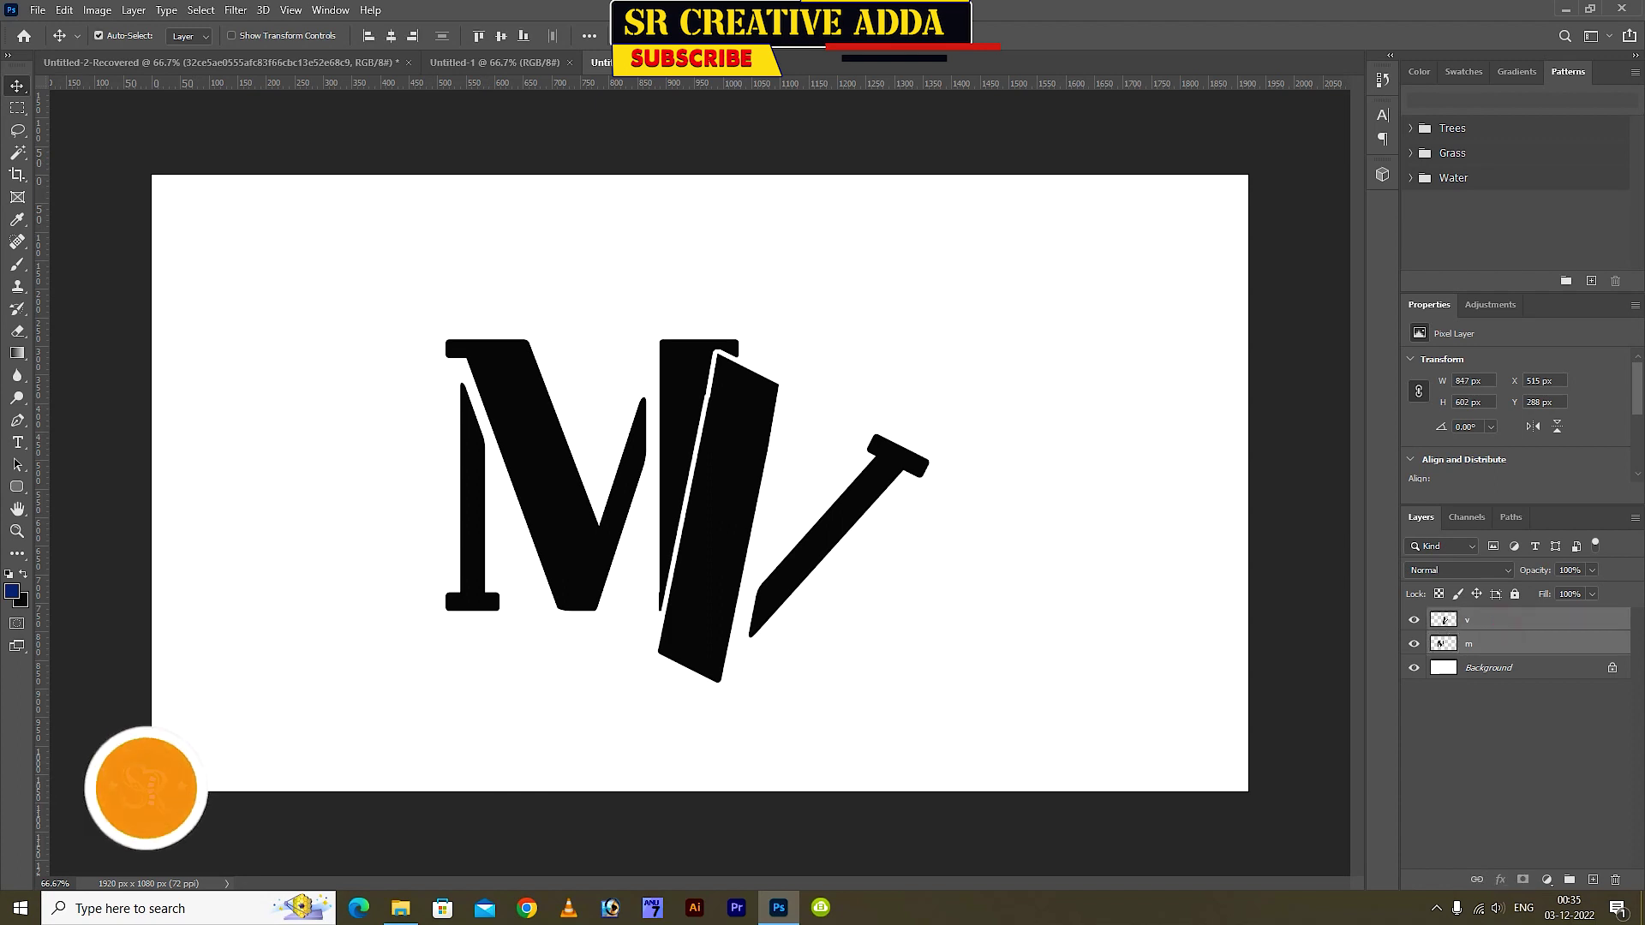
Scale the grouped MV monogram up slightly
key("ctrl+t")
mouse_move(930, 340)
left_mouse_down()
mouse_move(764, 455)
mouse_move(951, 323)
left_mouse_up()
left_click_drag(847, 370, 830, 343)
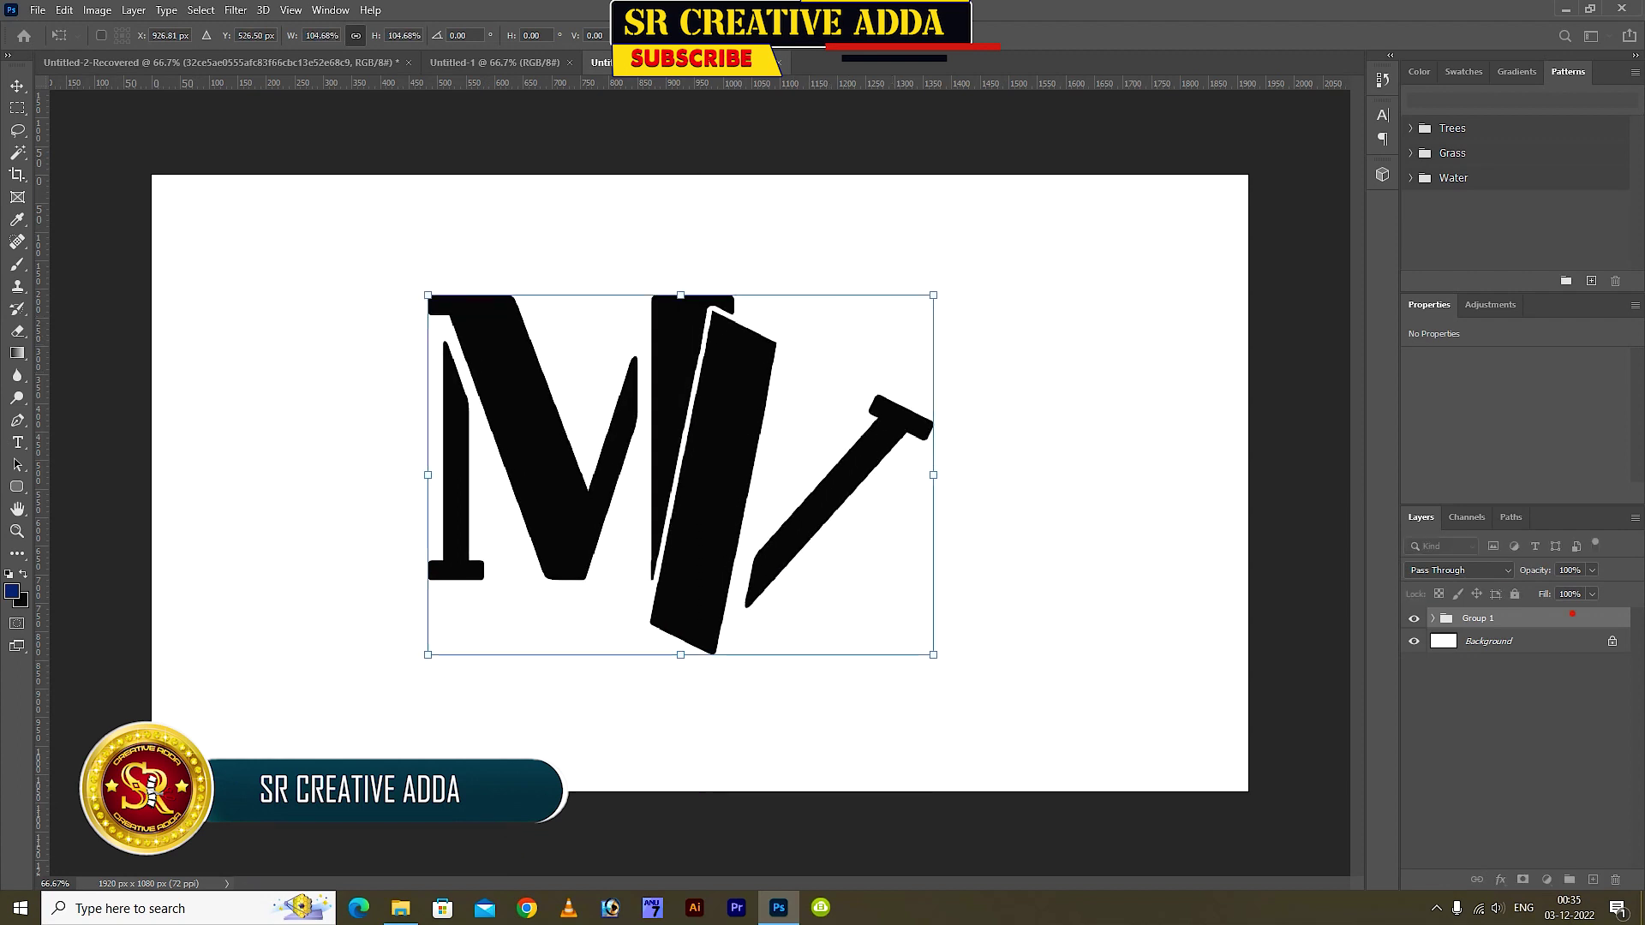
key("Return")
Give the monogram group Bevel & Emboss with depth 95 and a ringed contour
double_click(1534, 618)
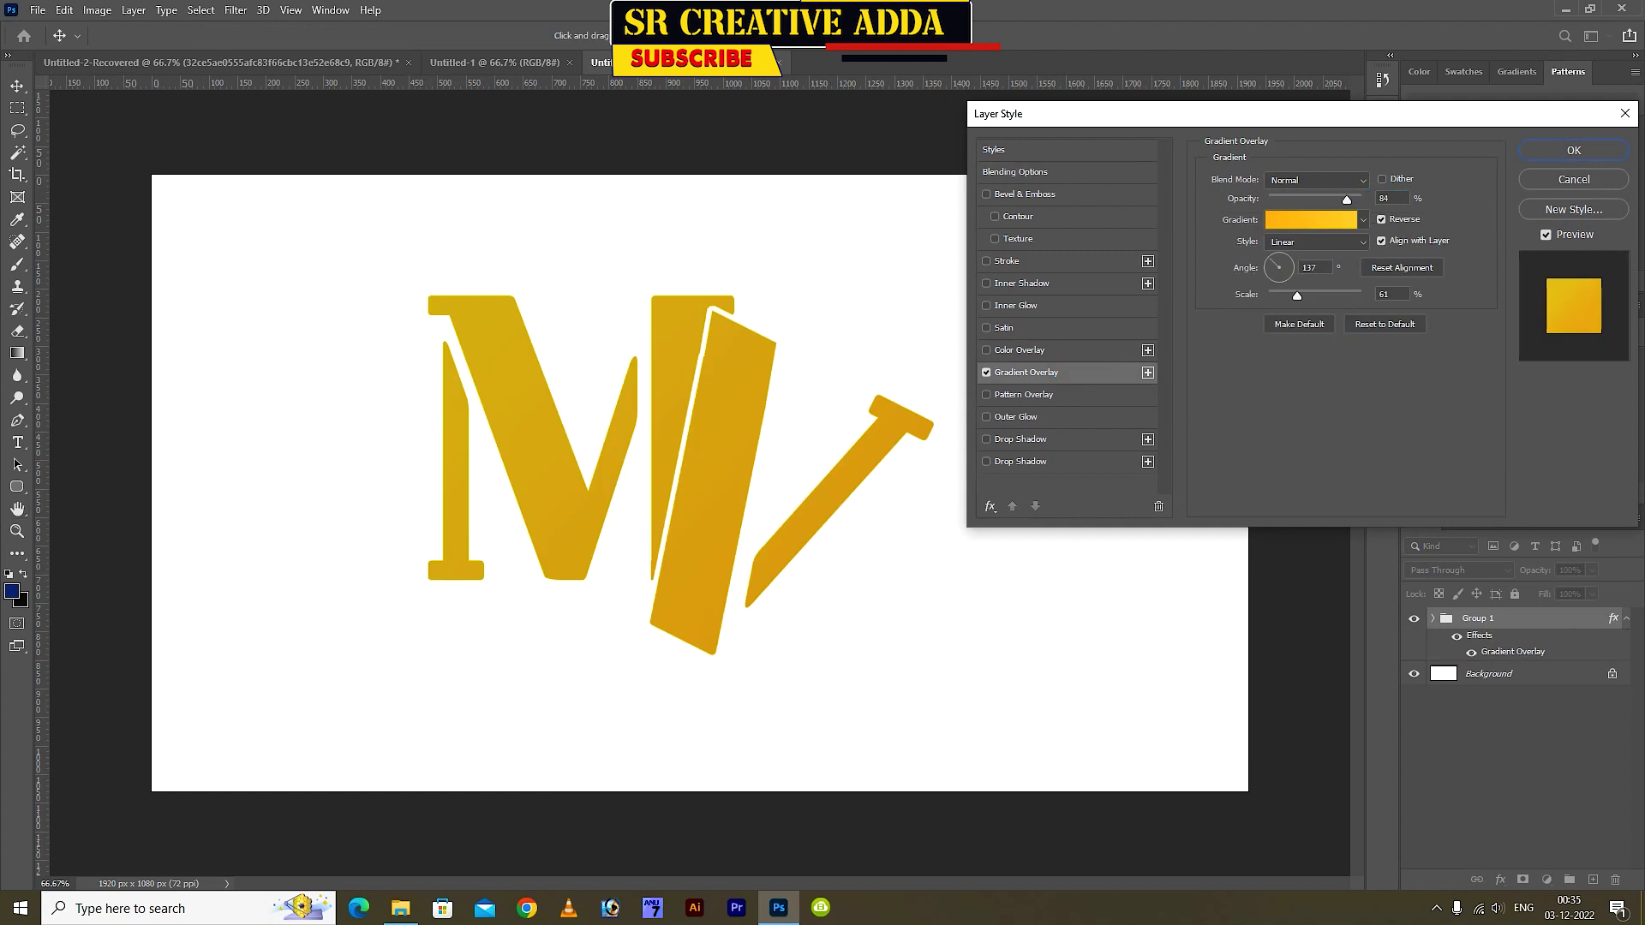
left_click(986, 194)
left_click(1078, 194)
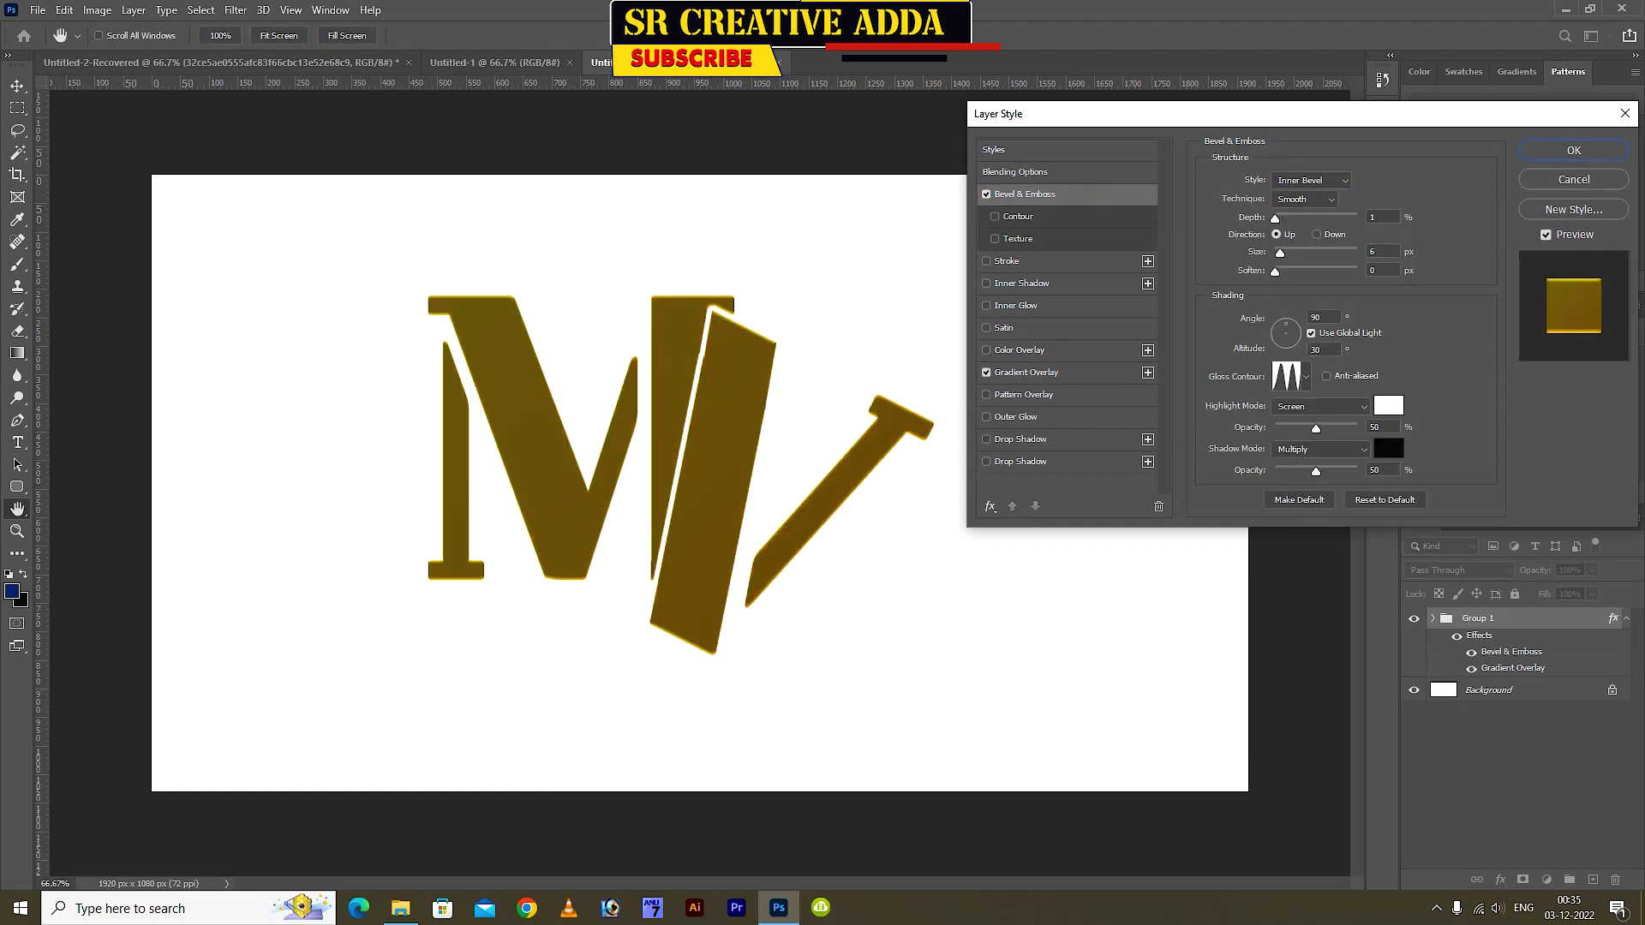
left_click_drag(1275, 217, 1283, 253)
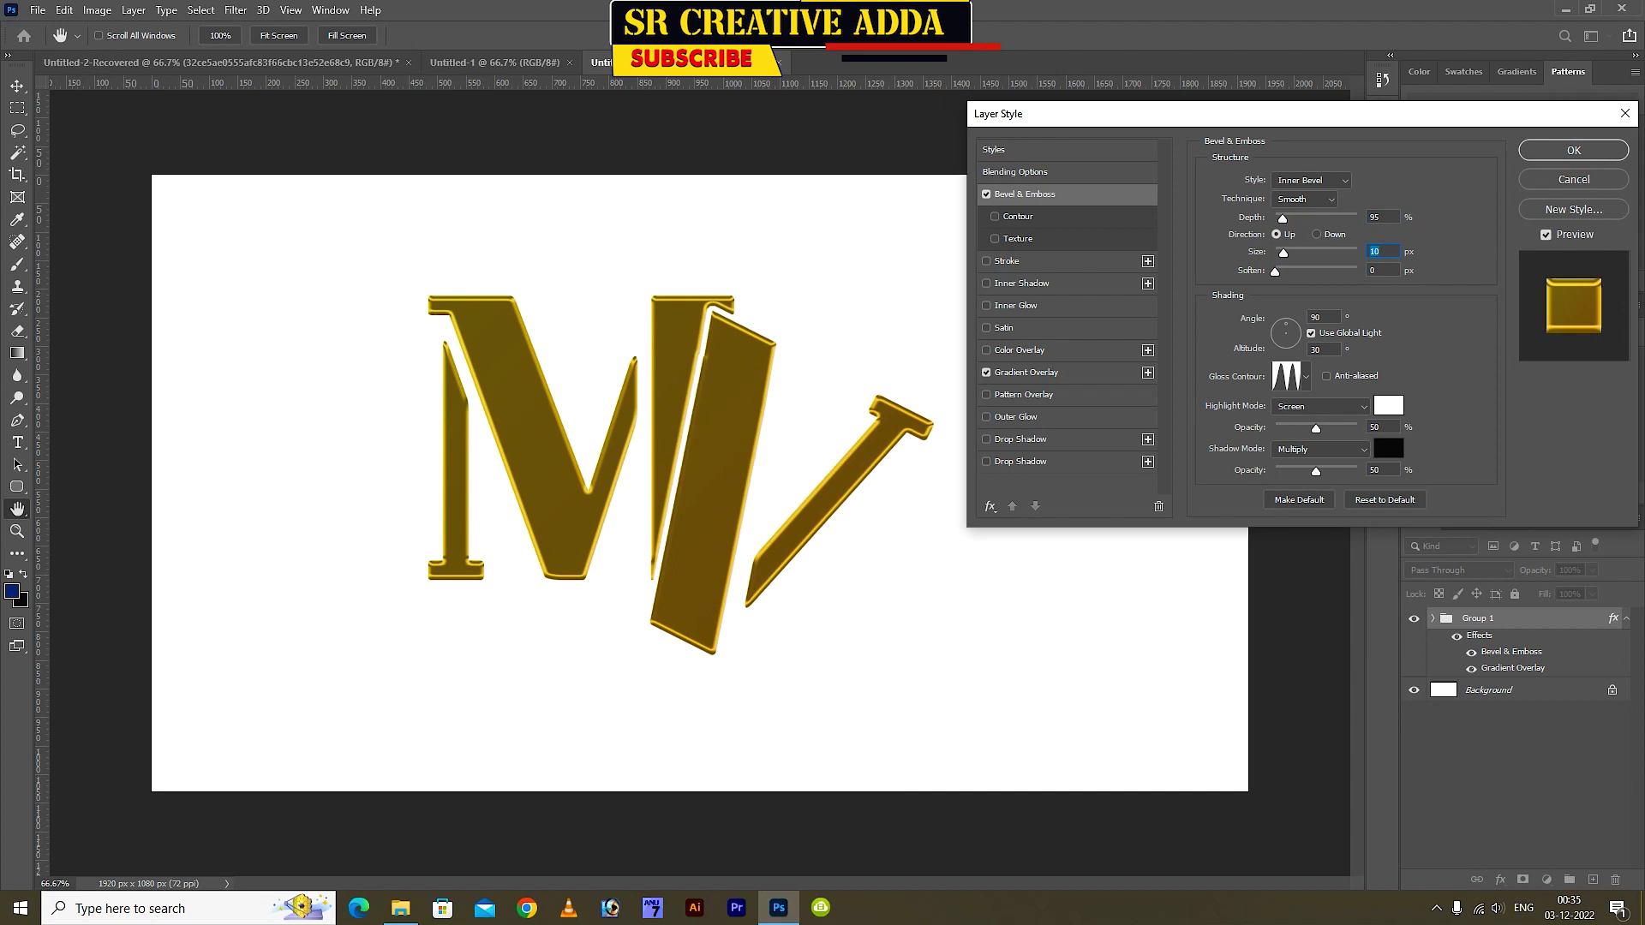
left_click(995, 216)
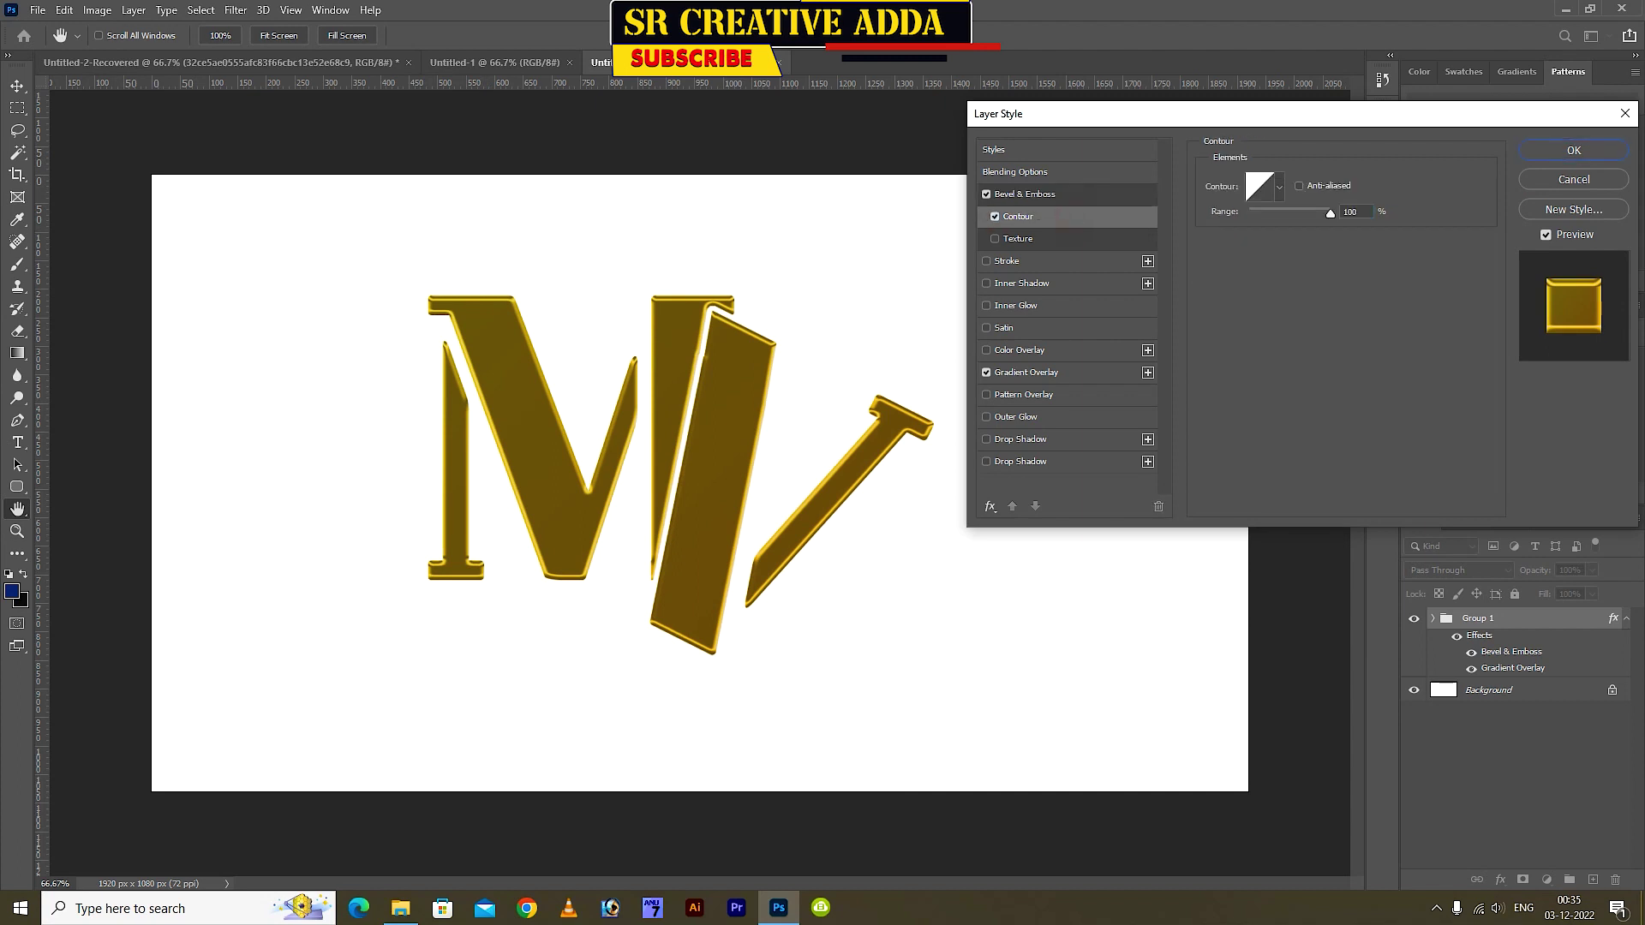
left_click(1278, 186)
left_click(1230, 254)
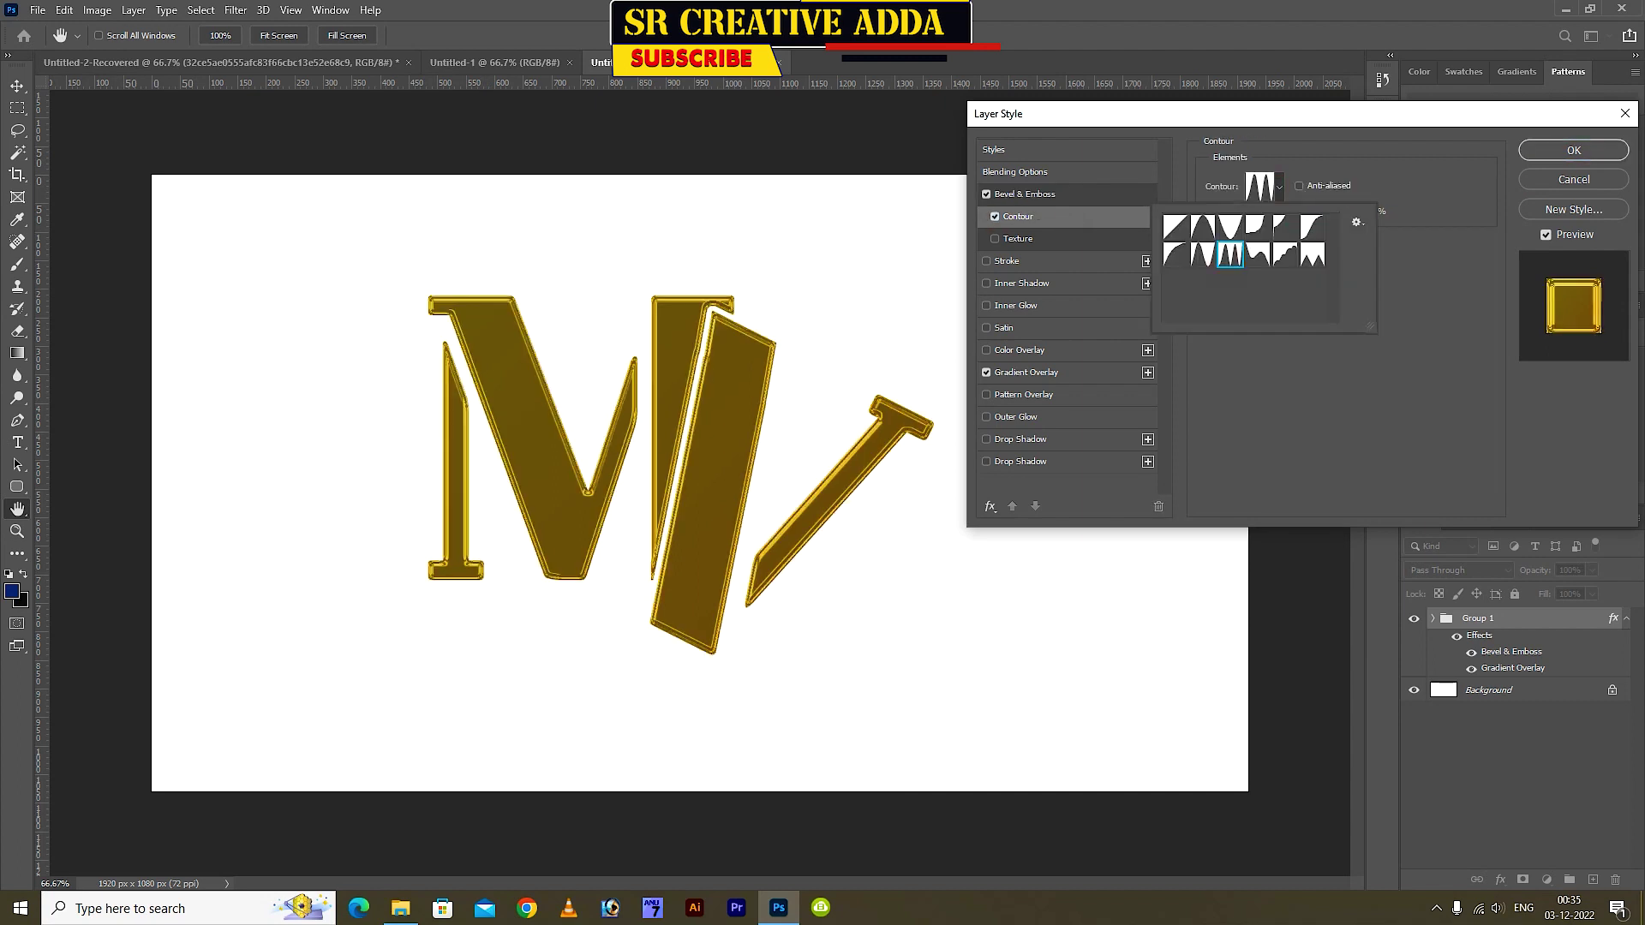
key("Return")
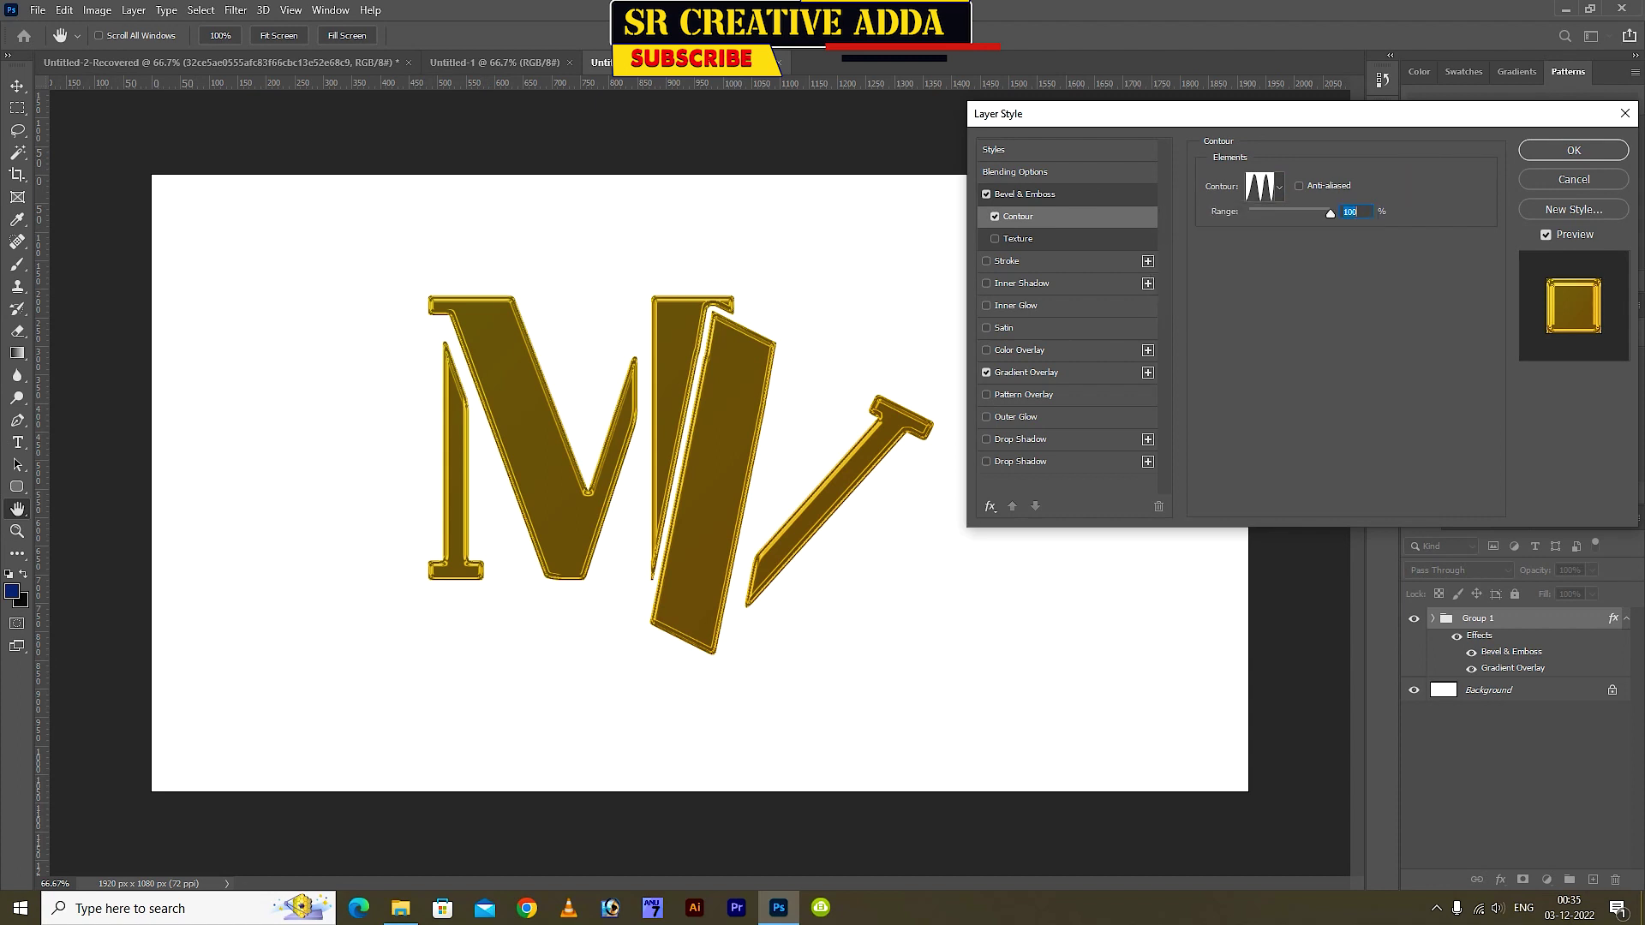
Add a finer-scaled texture to the bevel and lower its depth slightly
left_click(995, 238)
left_click_drag(1287, 237, 1251, 238)
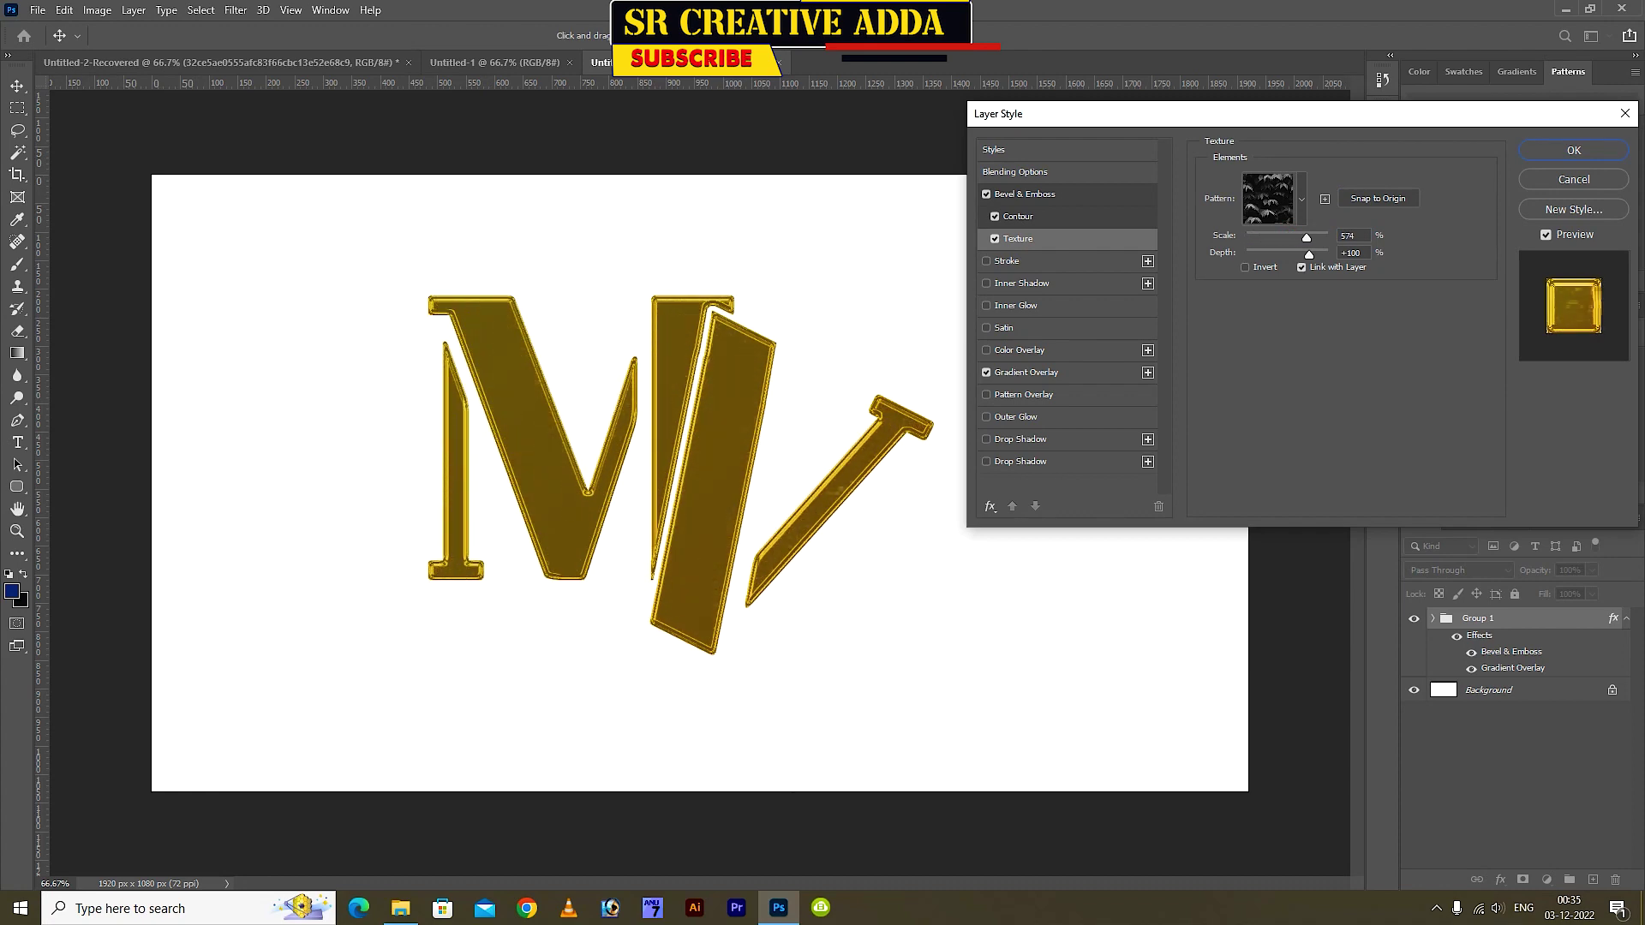
left_click(1024, 193)
mouse_move(1286, 218)
left_mouse_down()
mouse_move(1338, 218)
mouse_move(1278, 217)
left_mouse_up()
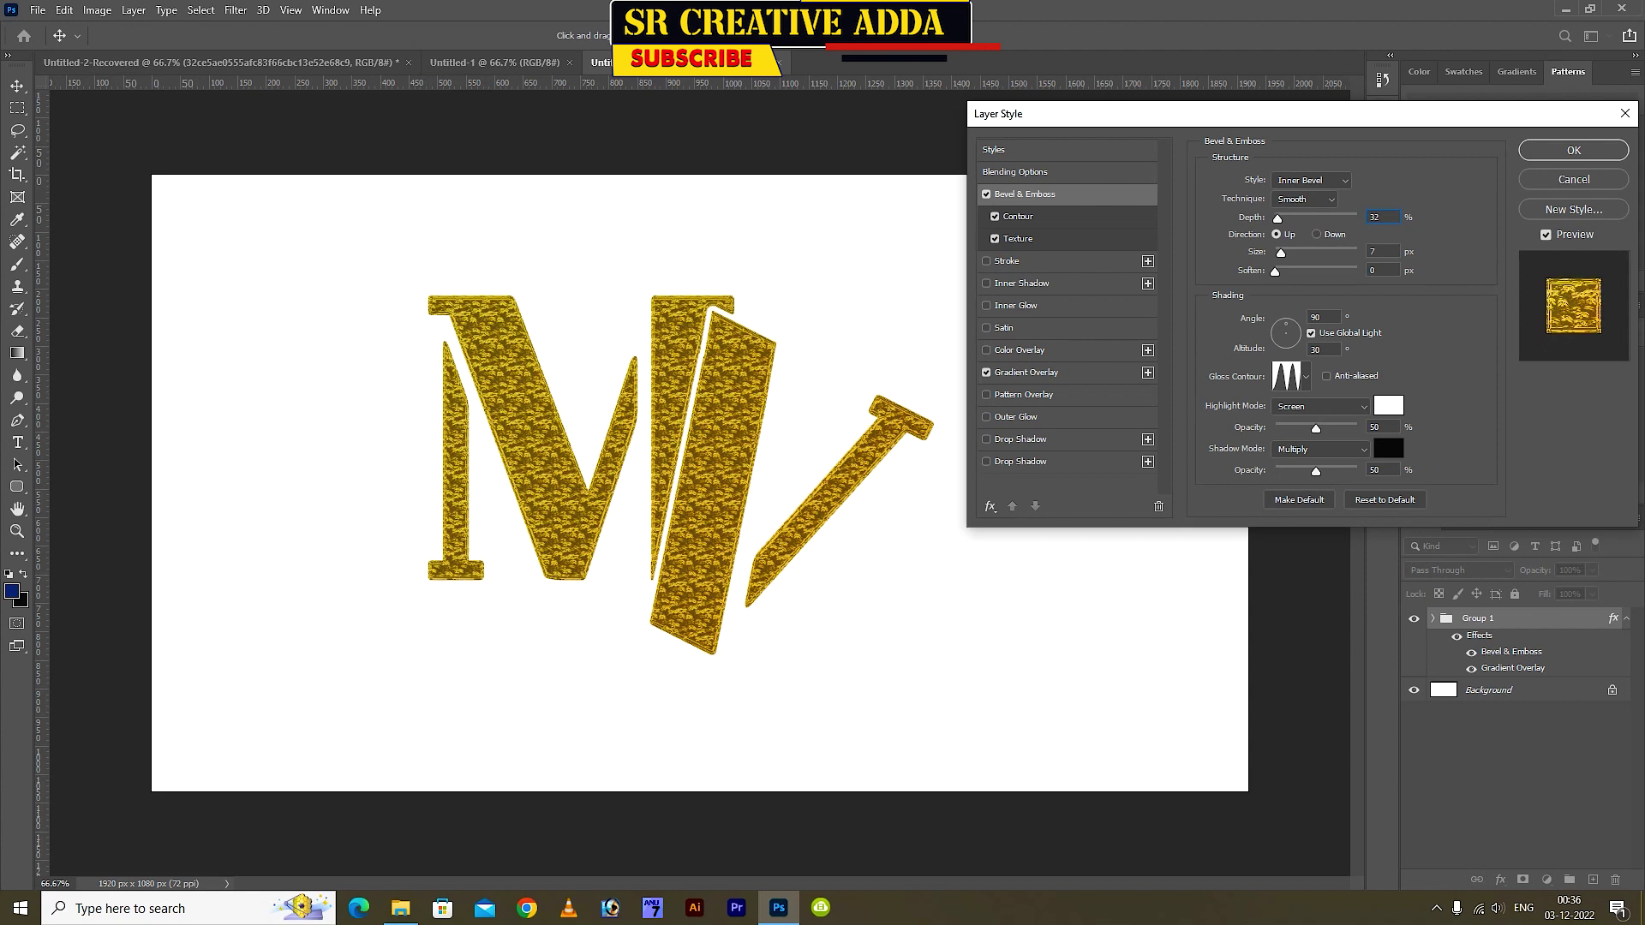
Add a near-black stroke and a black drop shadow to the monogram
left_click(1007, 260)
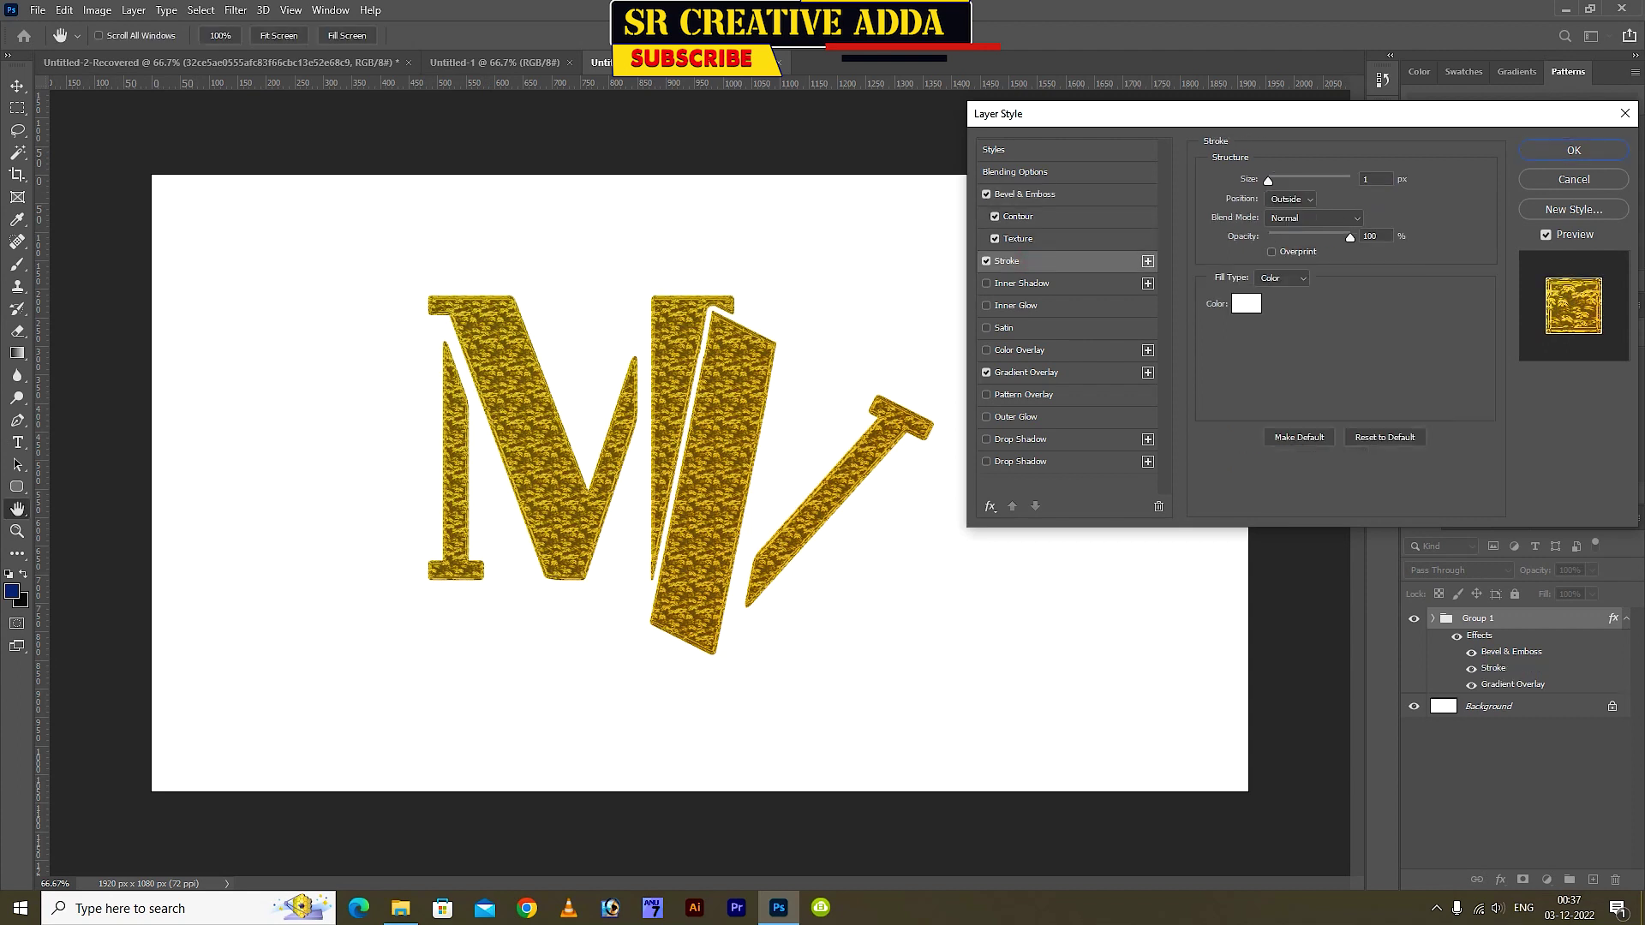
left_click(1289, 291)
left_click(1215, 384)
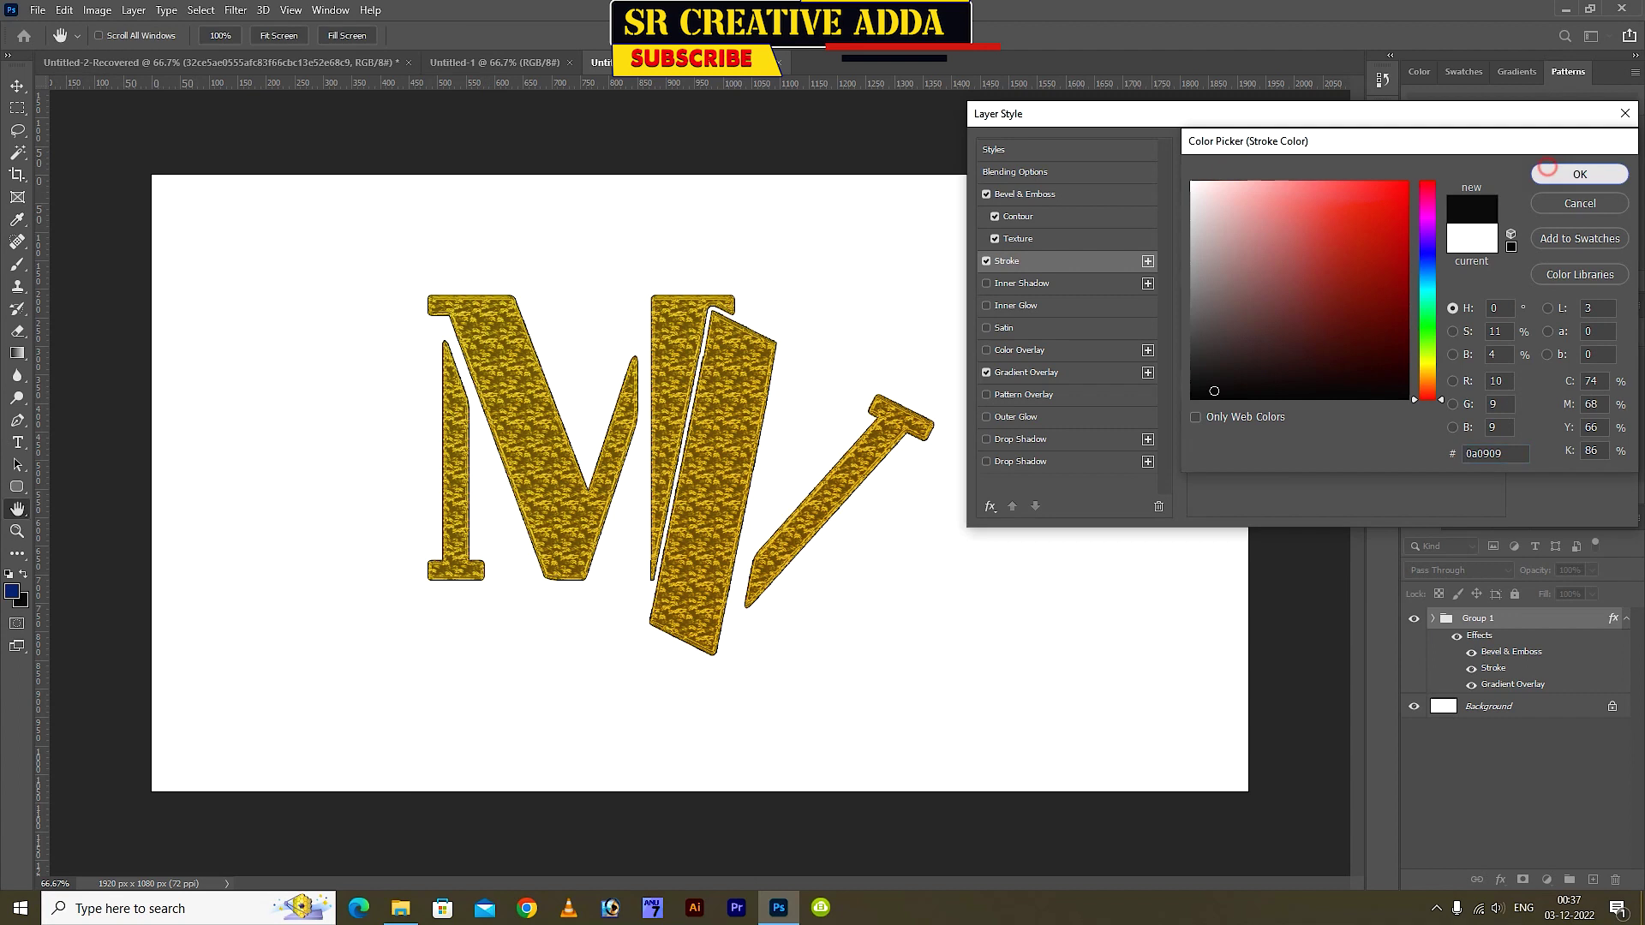
left_click(1581, 174)
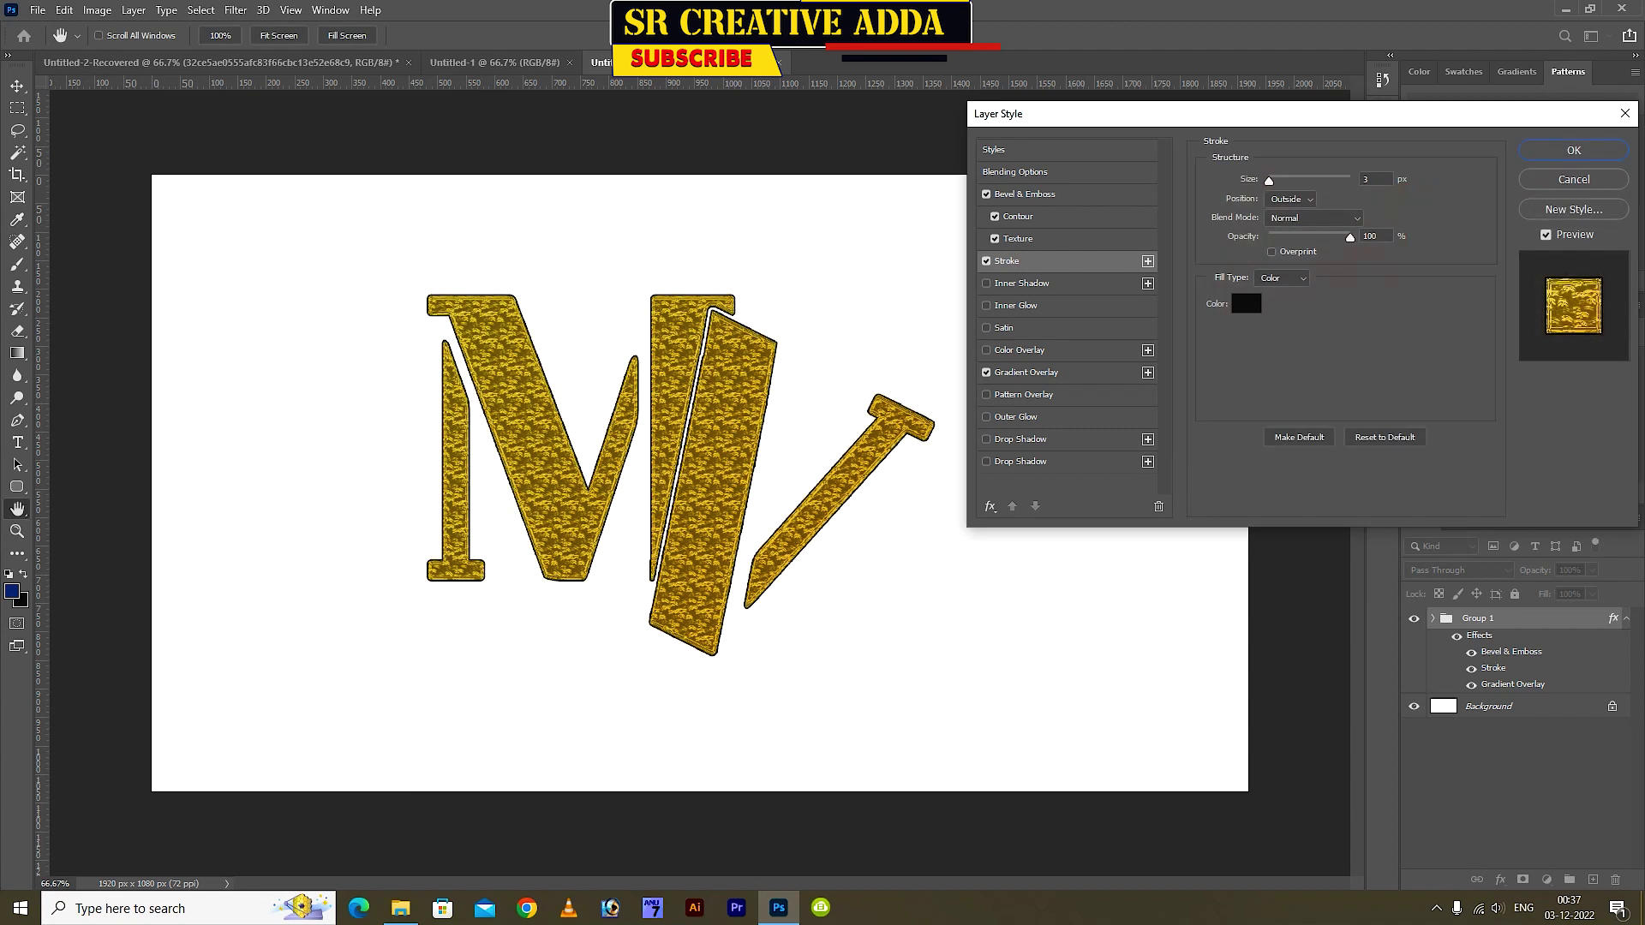
left_click(1019, 439)
left_click(1381, 181)
left_click(1274, 377)
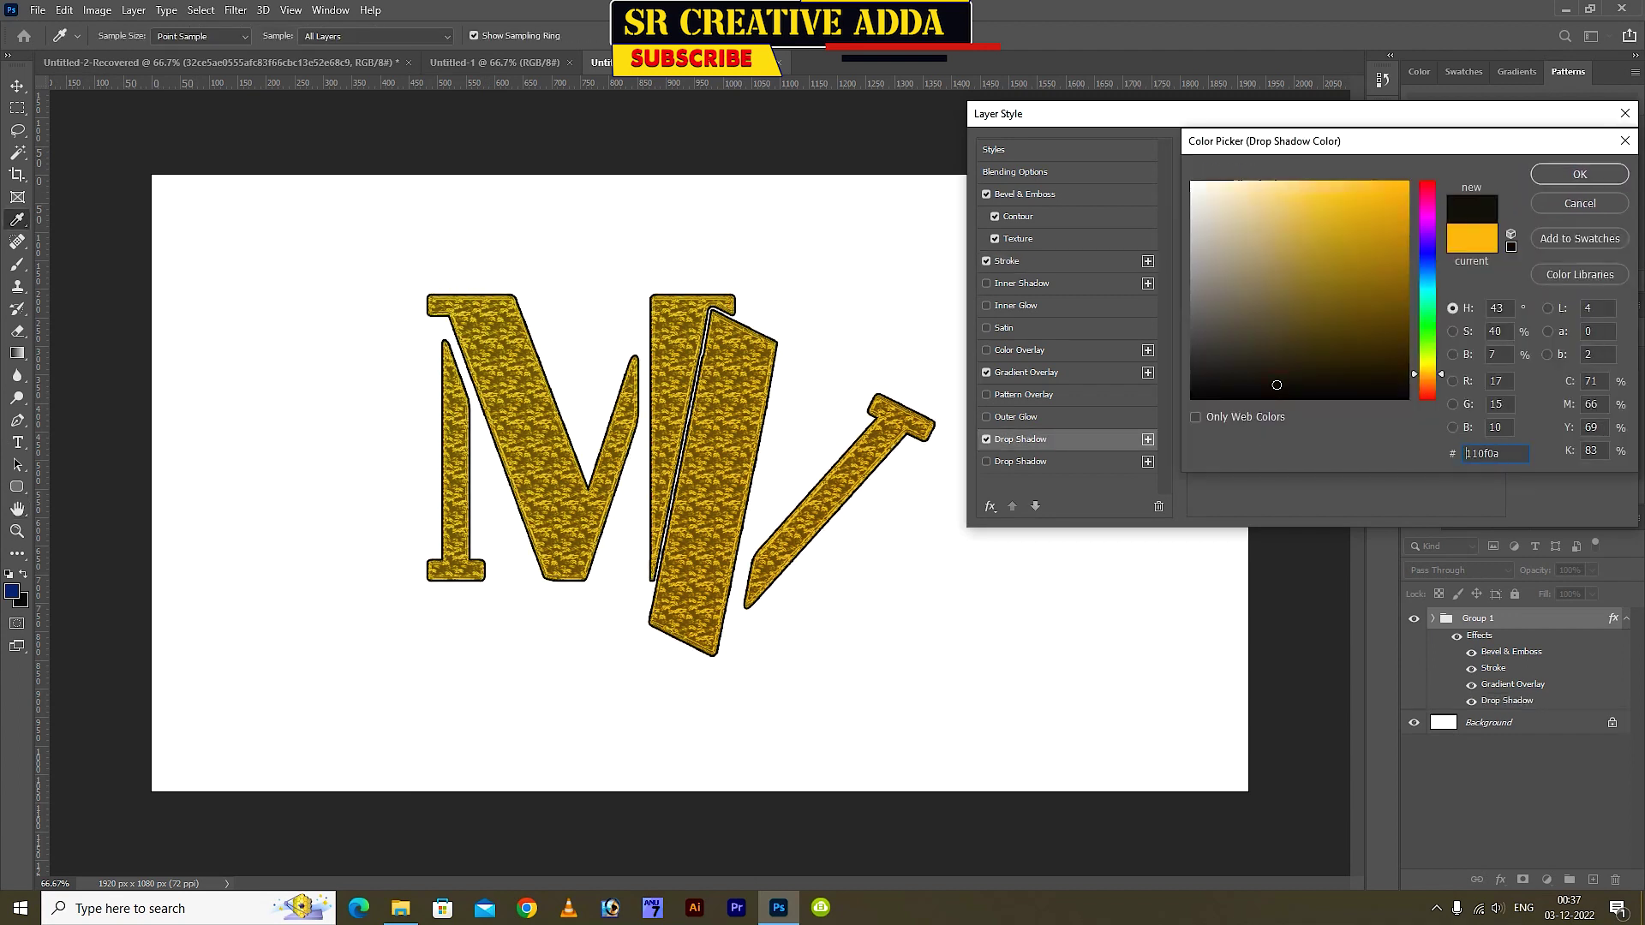
left_click(1580, 174)
Set the drop shadow to distance 7, spread 22, size 18, then hide the monogram group
mouse_move(1268, 296)
left_mouse_down()
mouse_move(1274, 257)
mouse_move(1298, 276)
mouse_move(1285, 295)
left_mouse_up()
type("18")
key("Tab")
type("2427")
key("shift+Tab")
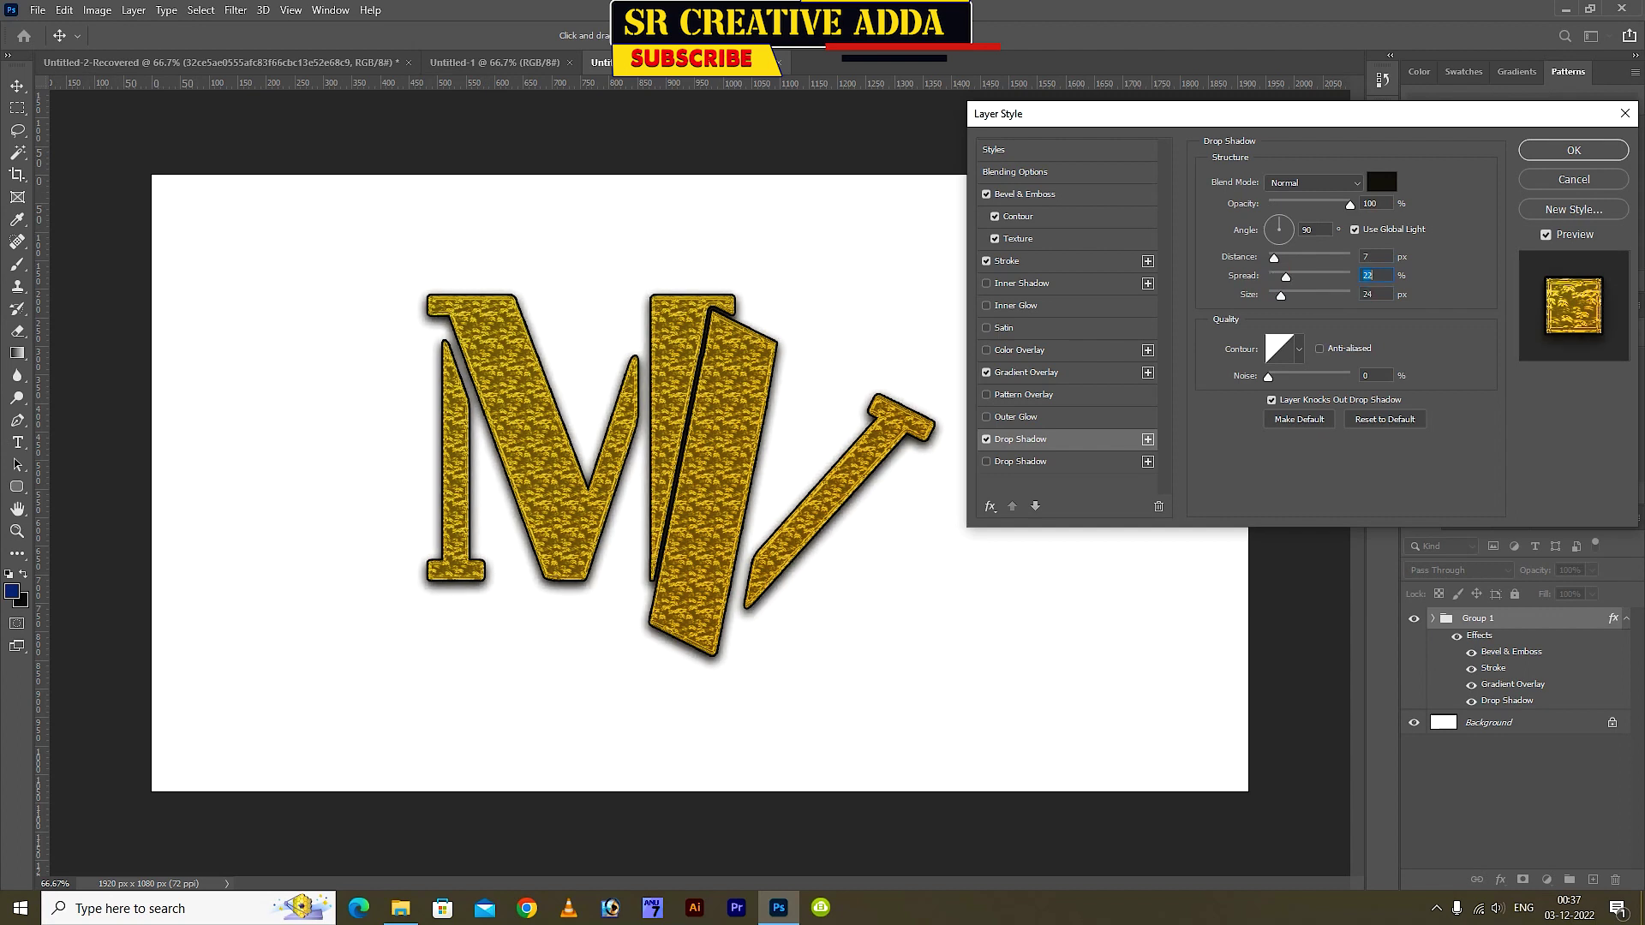
type("22")
key("Tab")
type("18")
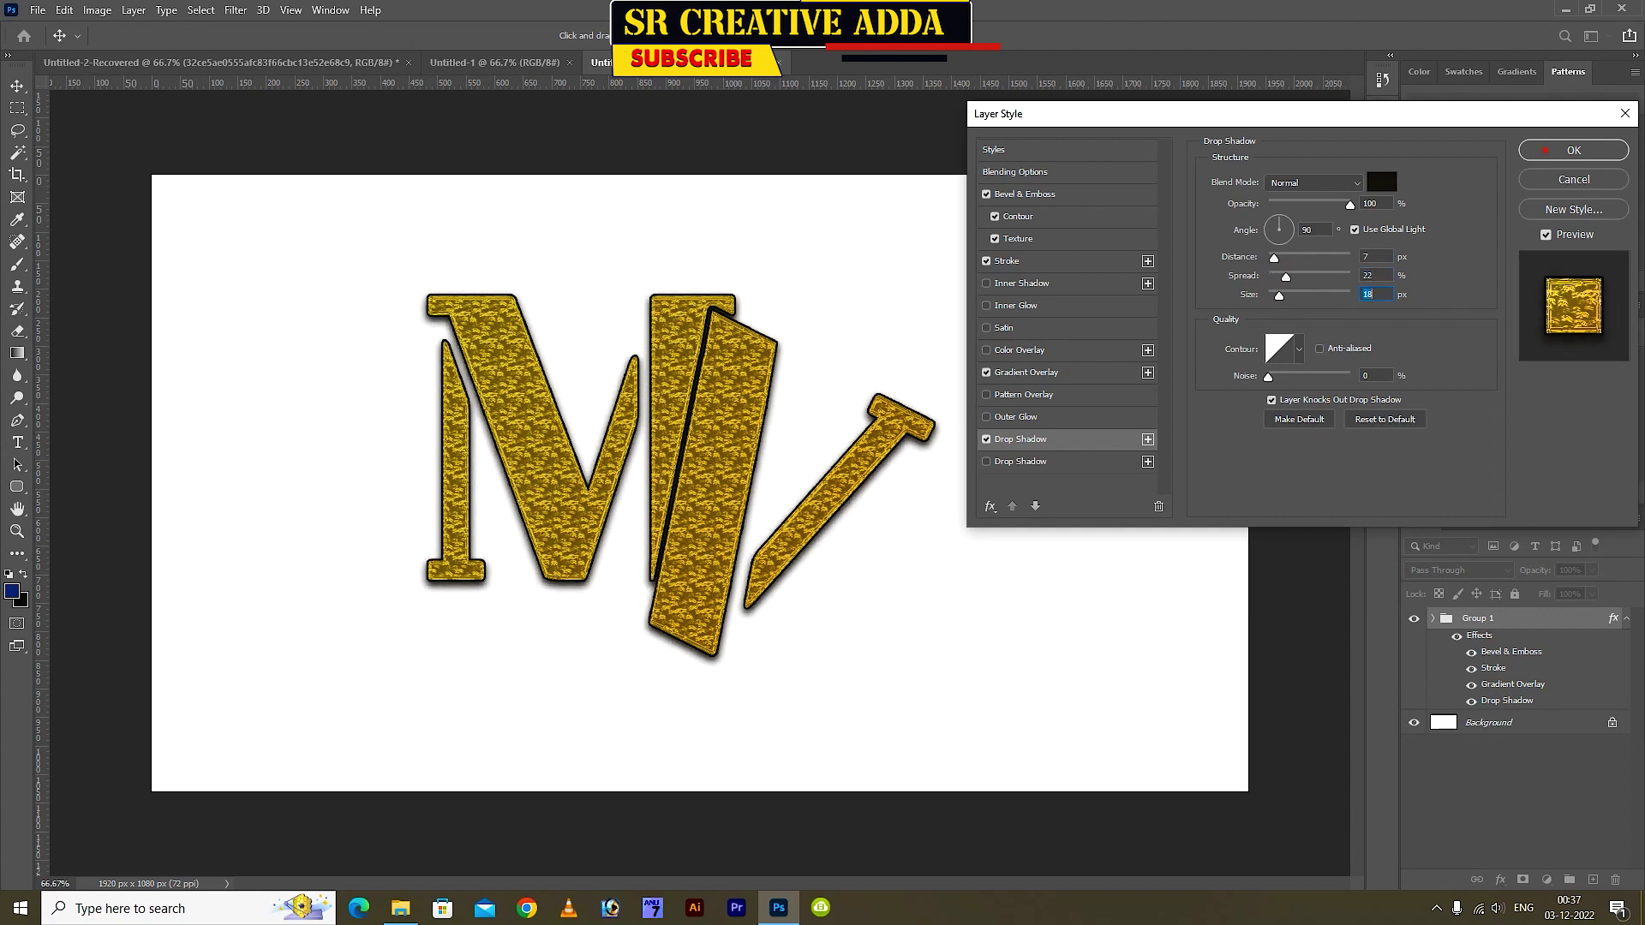
key("Return")
left_click(1414, 618)
Draw a large circle in the canvas centre and shift it slightly upward
right_click(18, 485)
left_click(86, 517)
left_click_drag(449, 315, 869, 734)
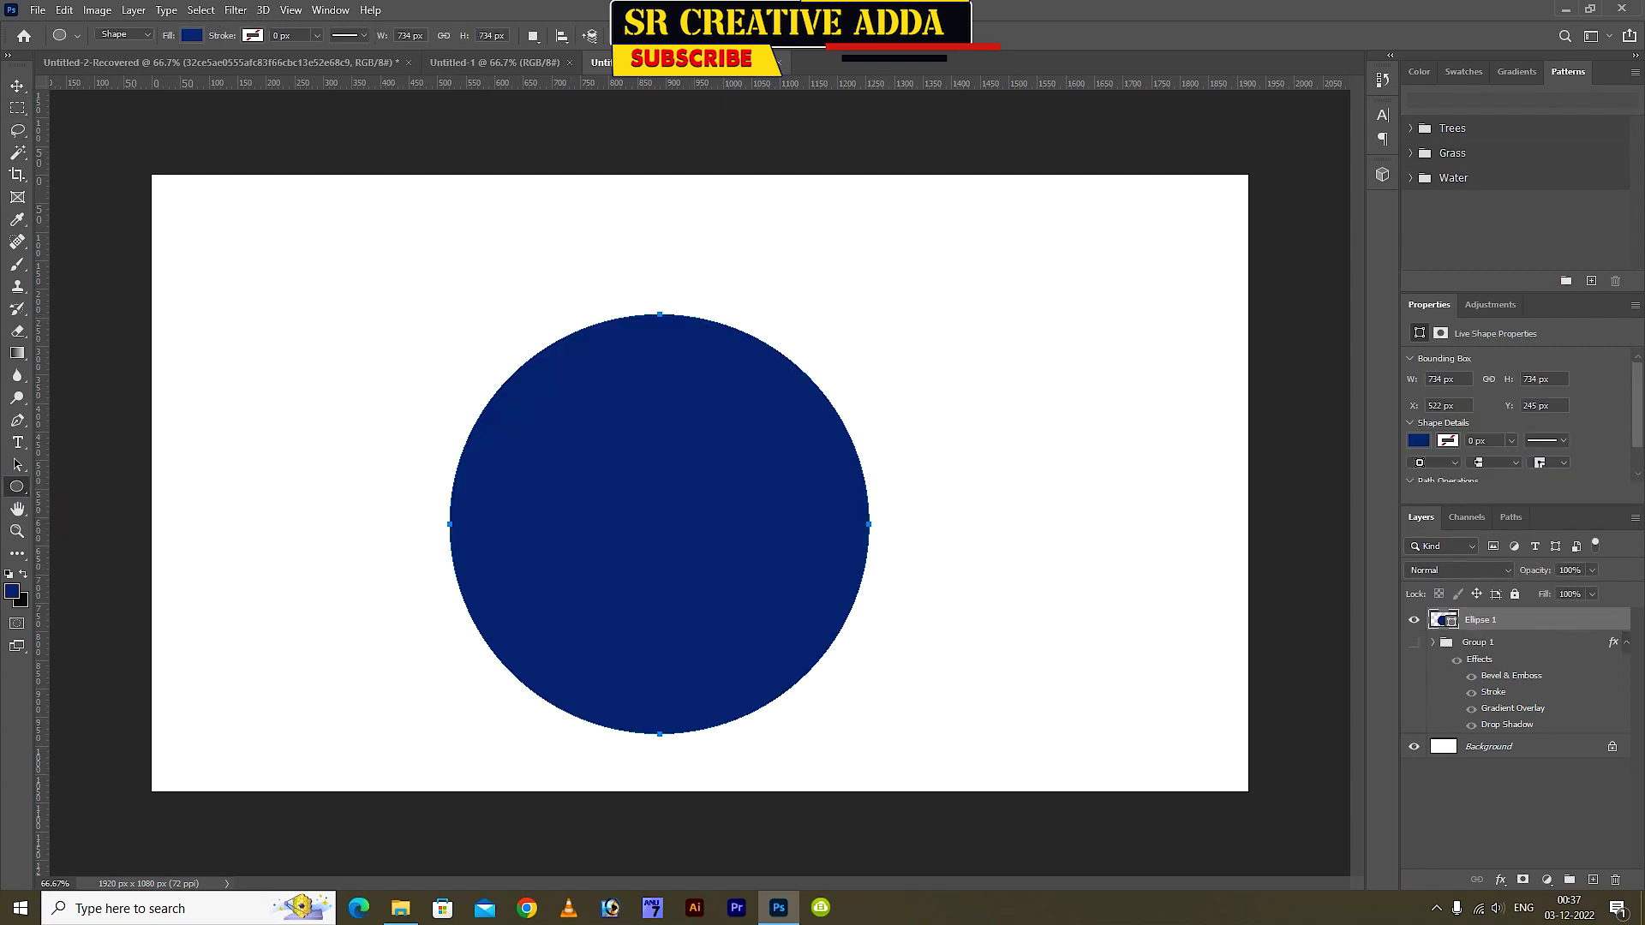
key("v")
left_click_drag(754, 343, 768, 302)
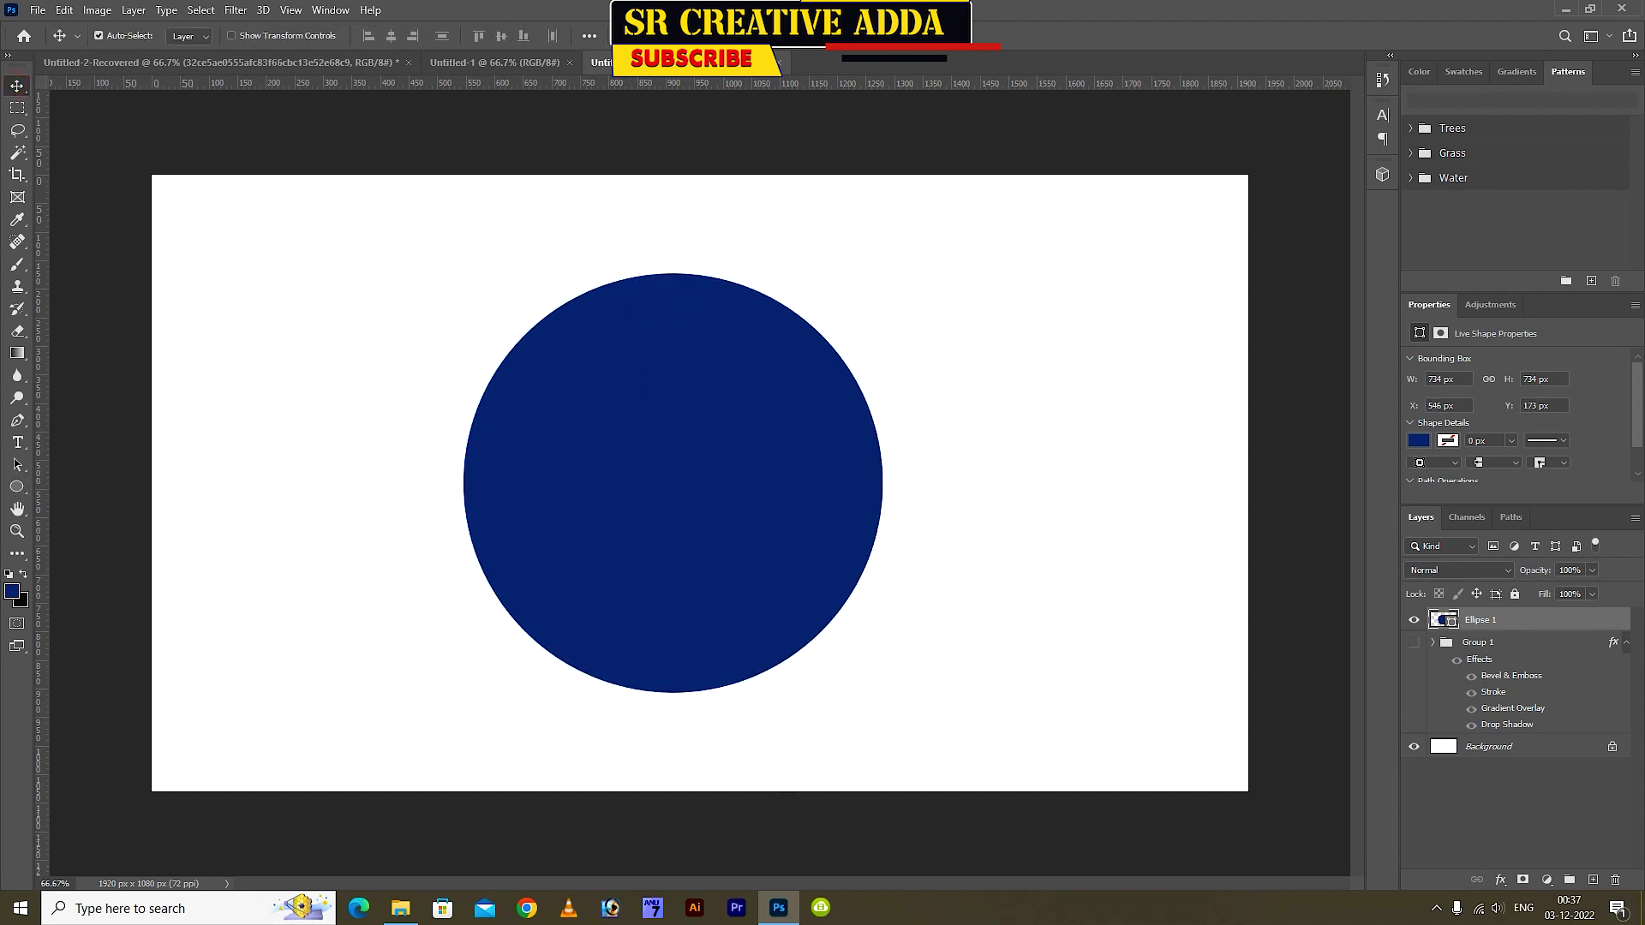
Make the circle an unfilled ring with a 16.63 px black outline
left_click(1418, 441)
left_click(1415, 473)
left_click(1512, 440)
left_click_drag(1513, 461, 1545, 461)
left_click(1448, 440)
left_click(1409, 532)
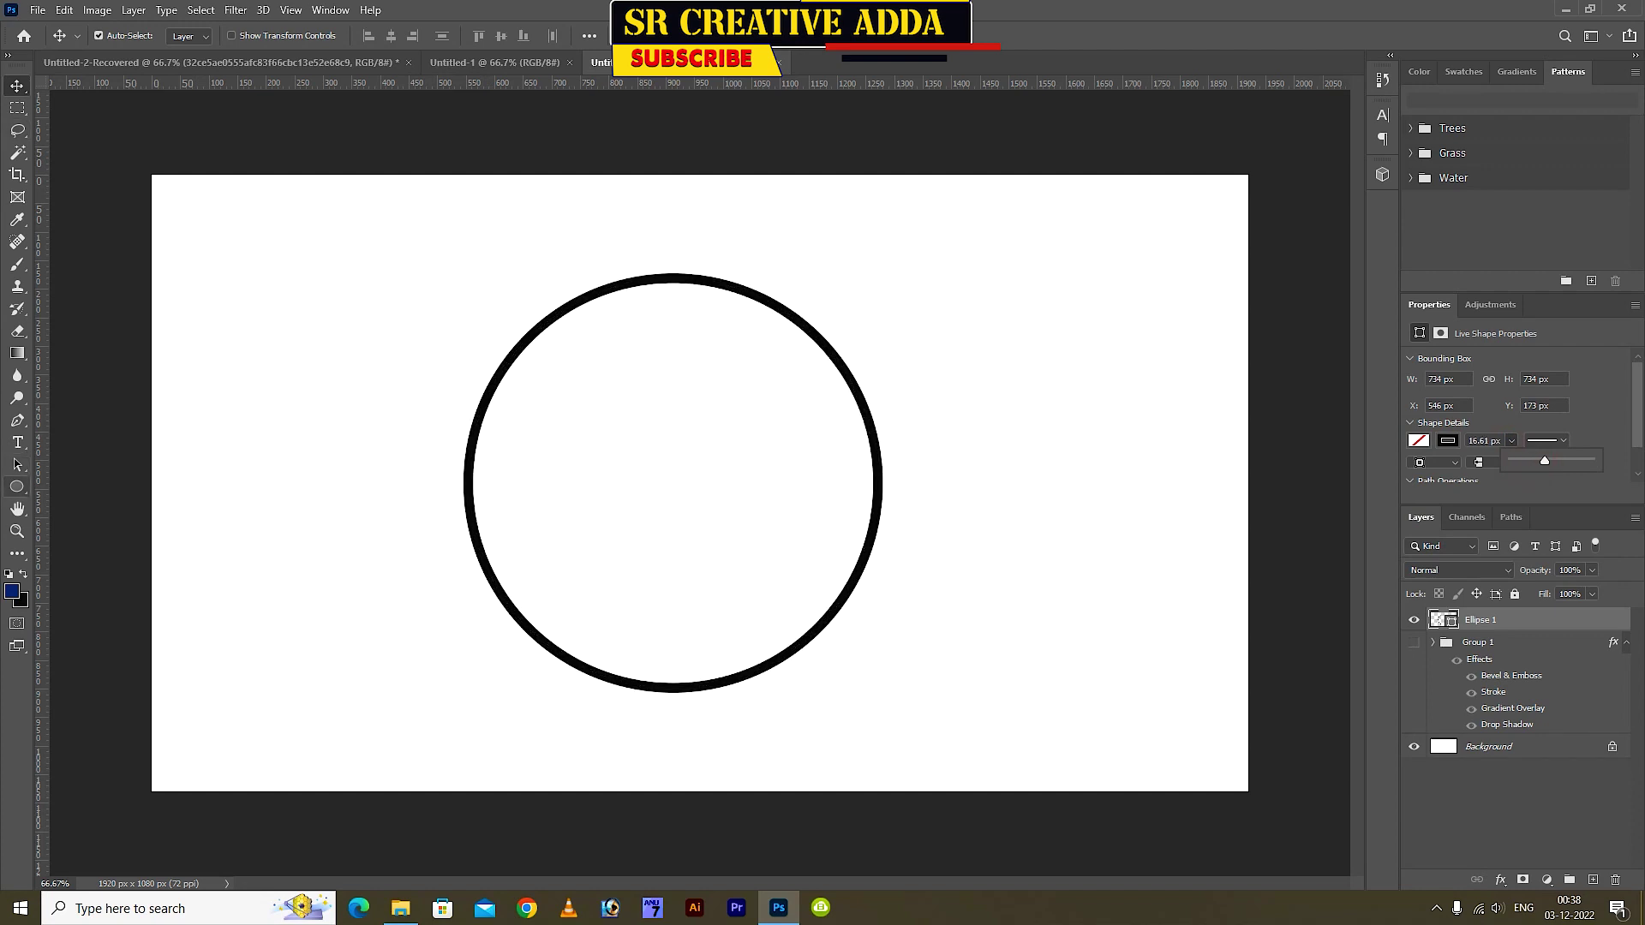
left_click(17, 486)
left_click(83, 521)
Draw a second circle with near-black fill and a thinner 10.70 px gold outline
left_click_drag(944, 224, 1249, 524)
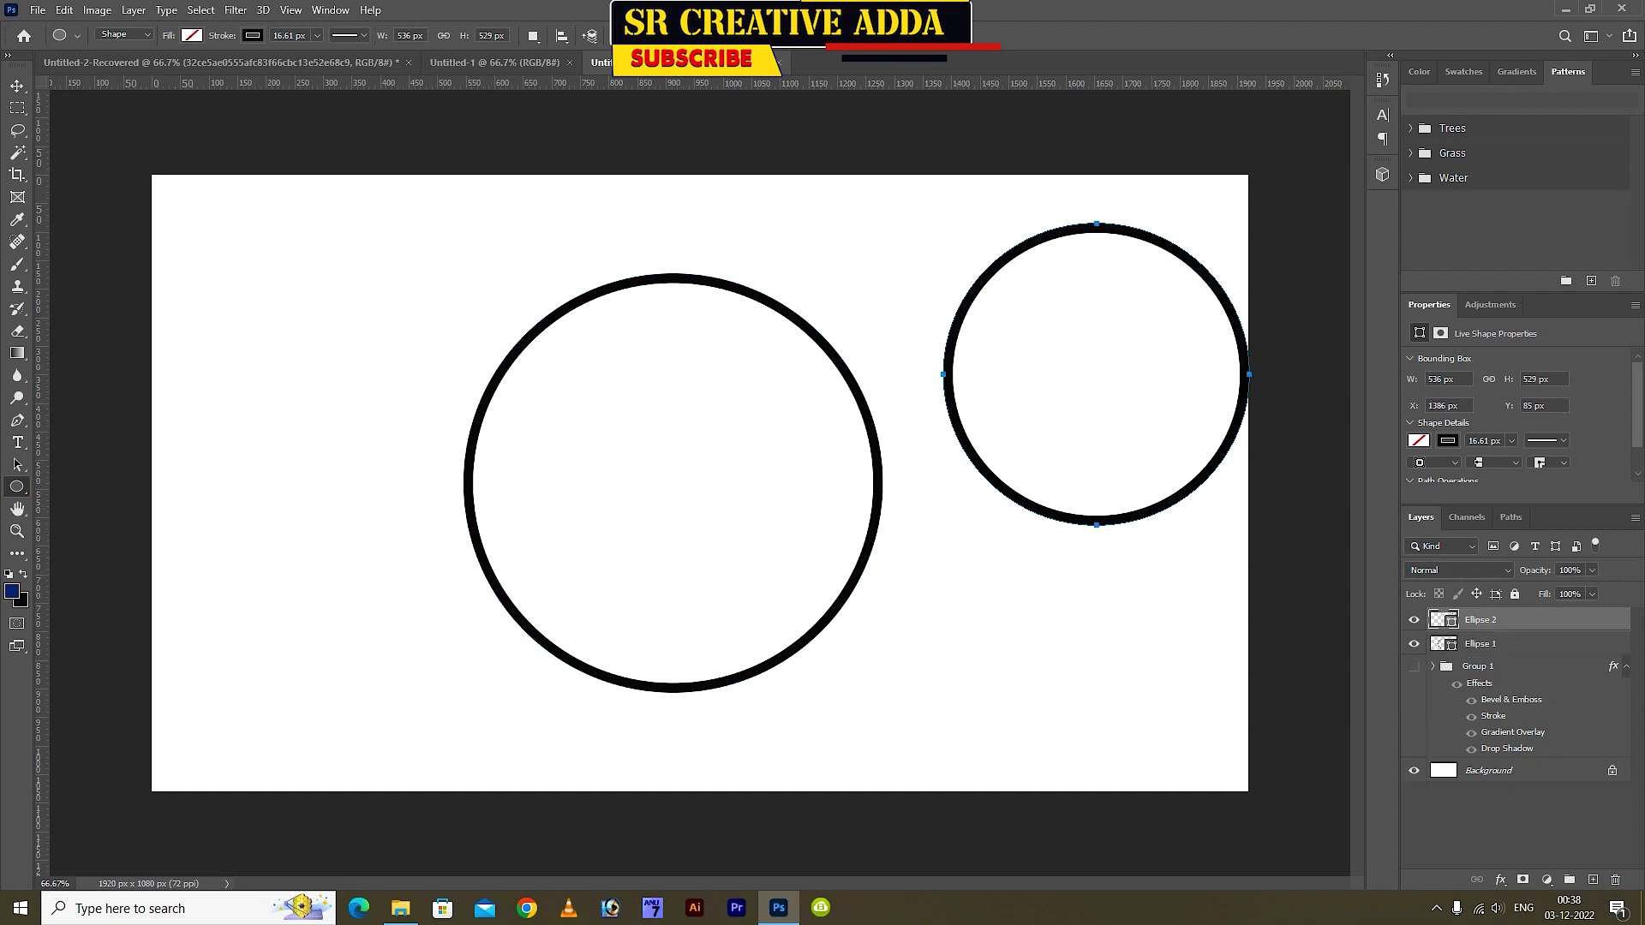
left_click(1419, 440)
left_click(1408, 532)
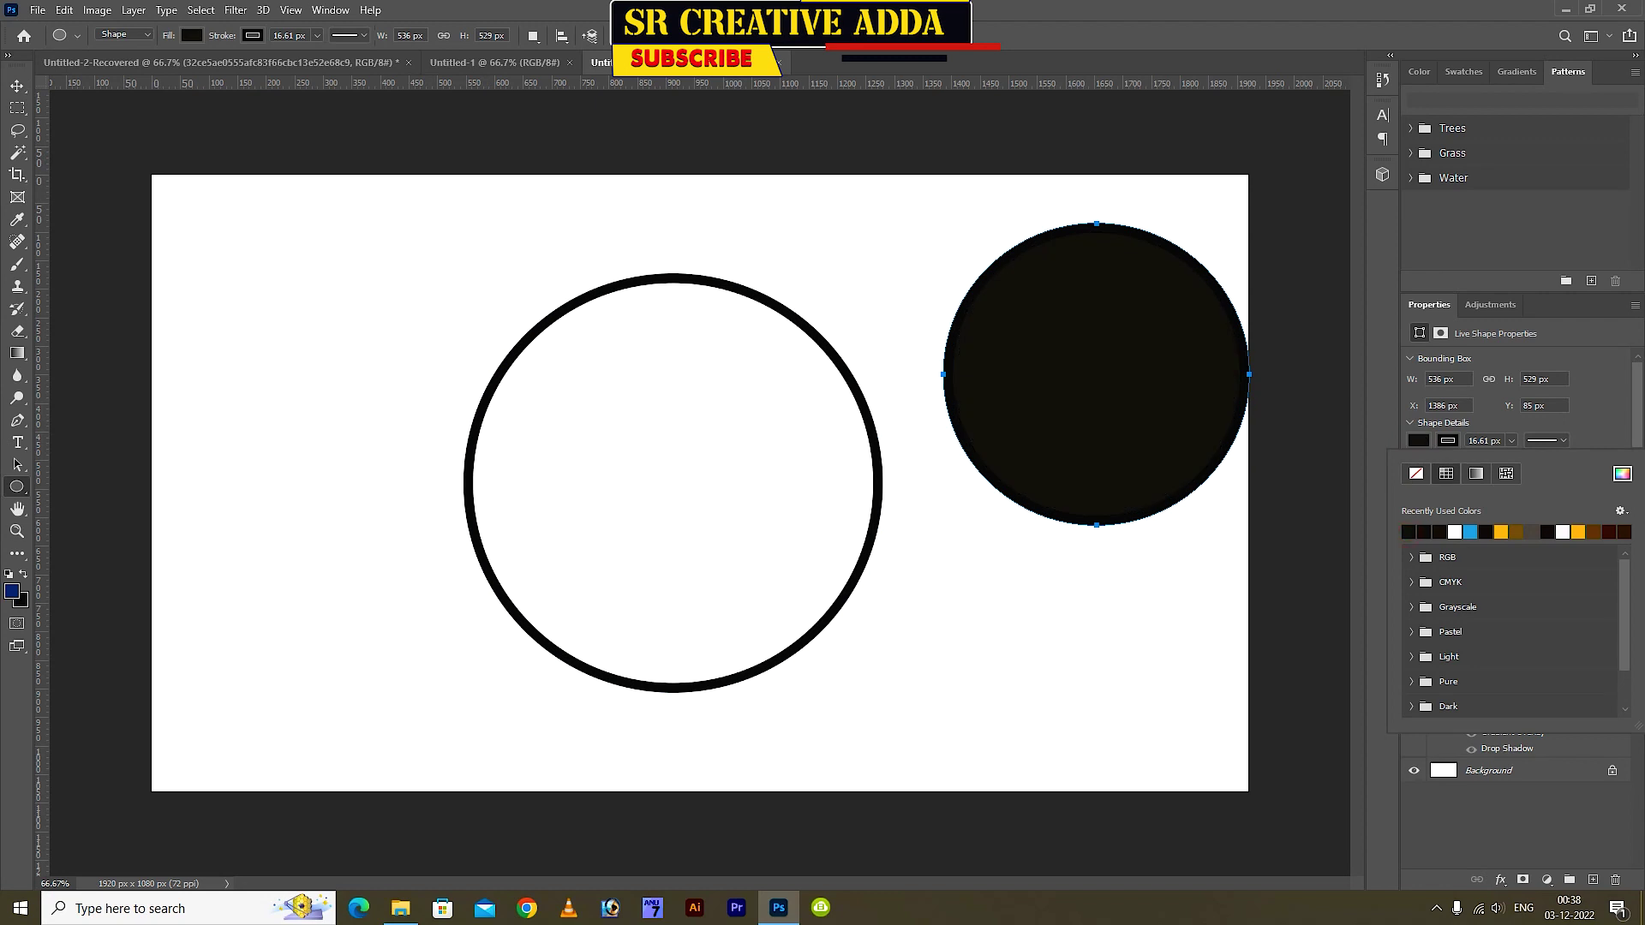
left_click(1512, 441)
mouse_move(1561, 461)
left_mouse_down()
mouse_move(1485, 461)
mouse_move(1504, 461)
left_mouse_up()
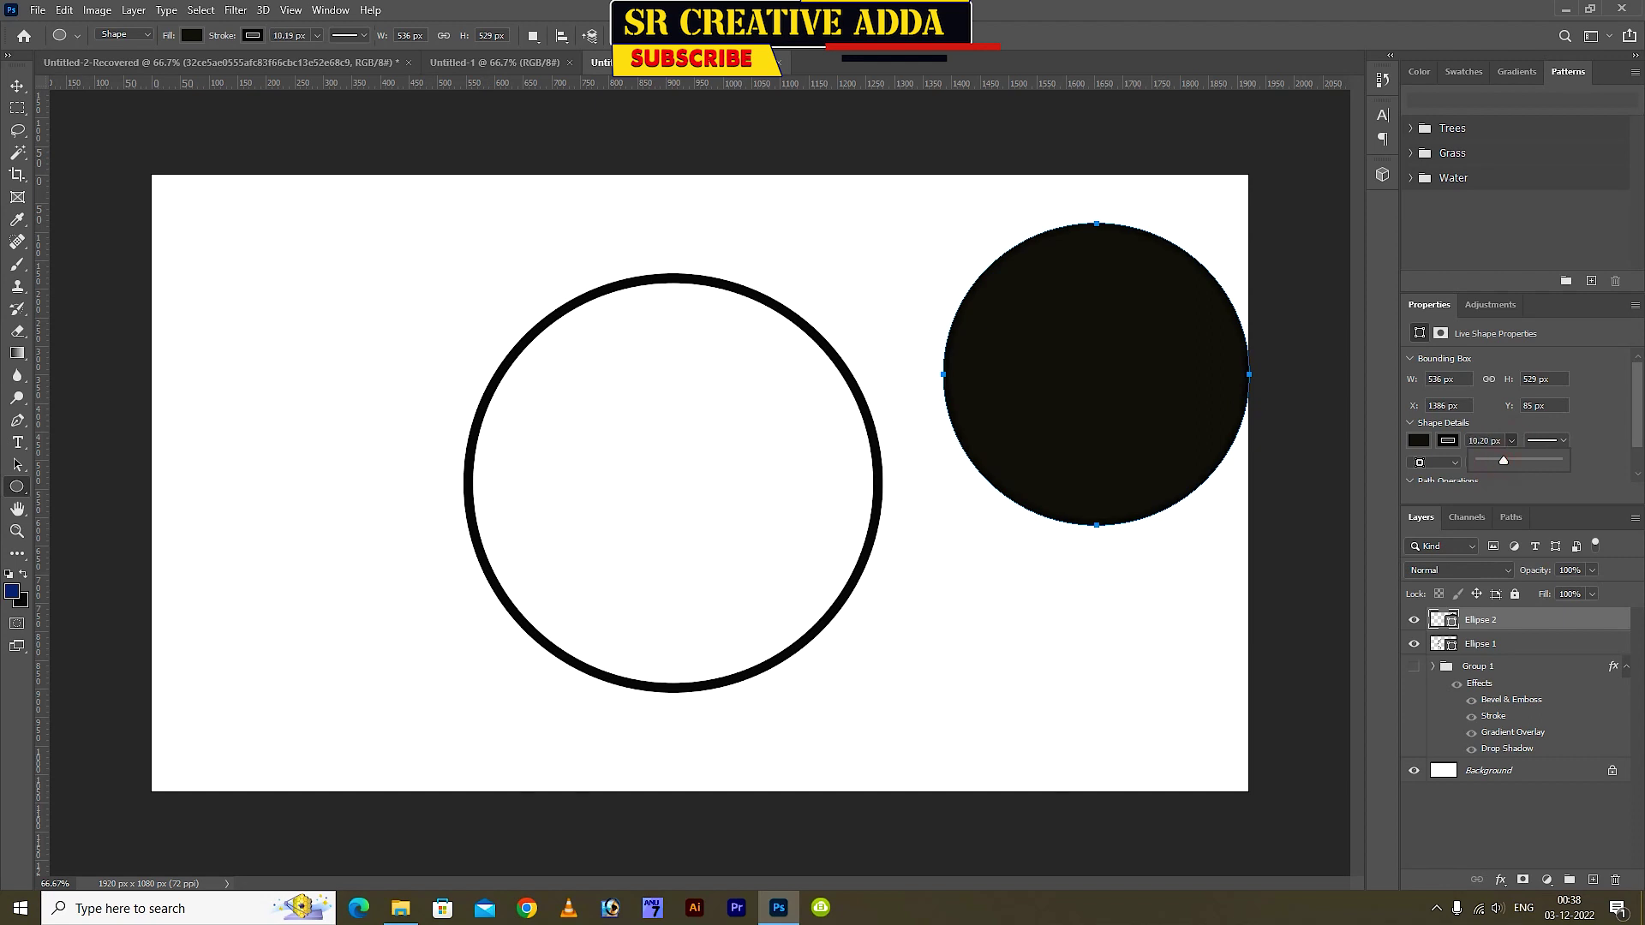
left_click(1448, 441)
left_click(1501, 531)
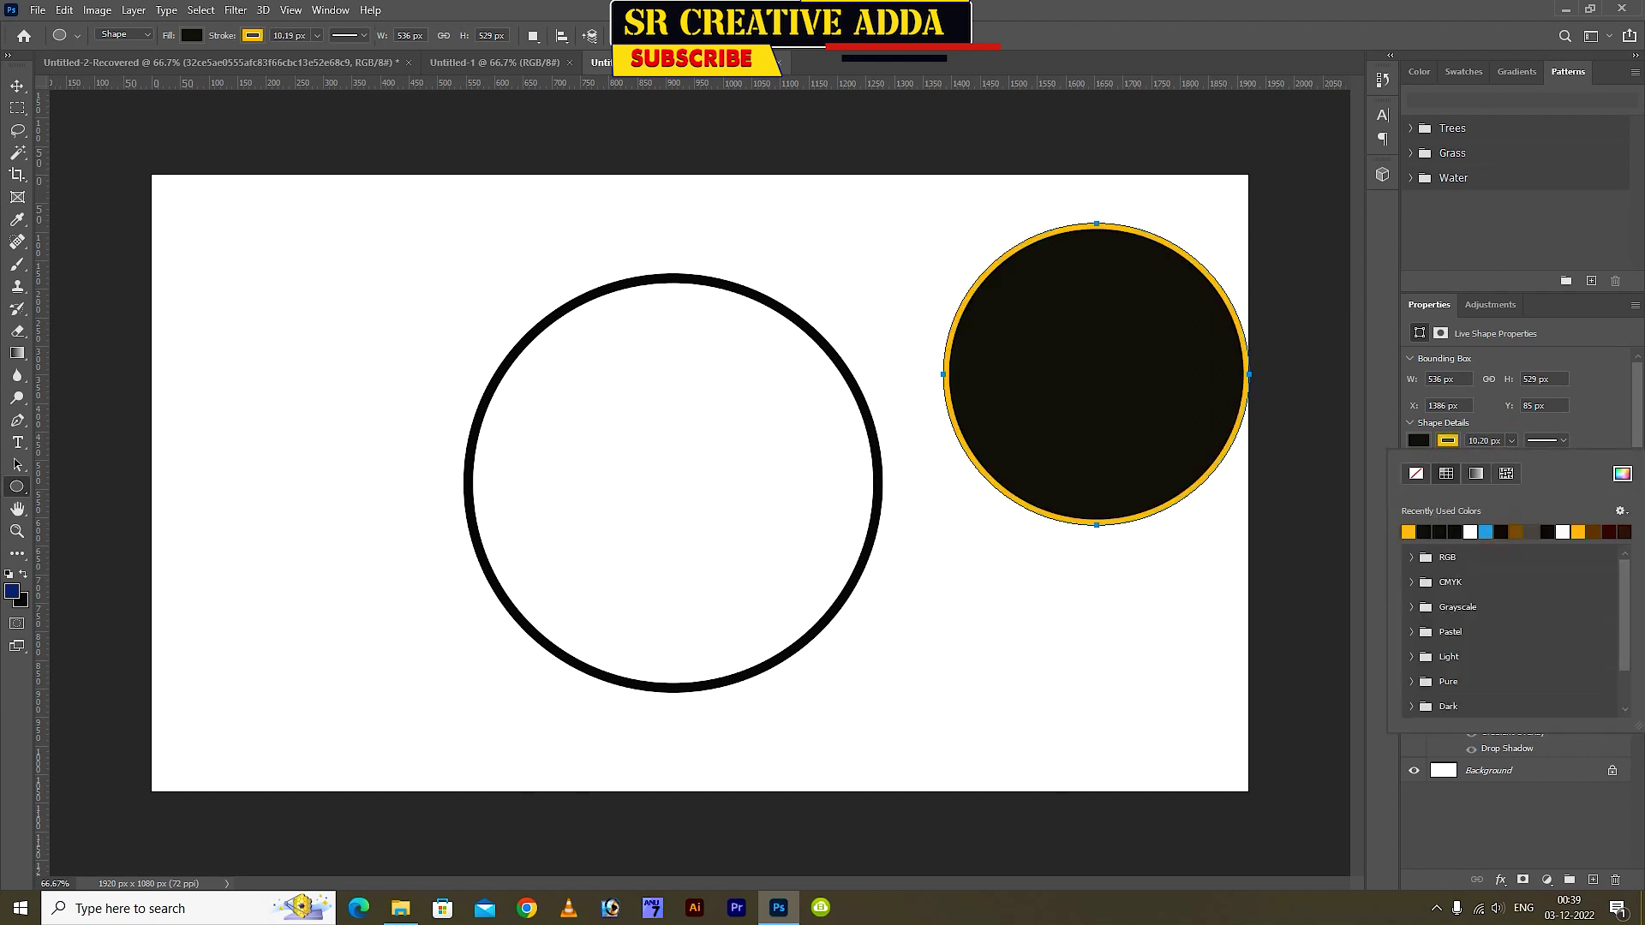
Move the near-black circle into the black ring and scale it to fit inside
key("v")
mouse_move(1240, 360)
left_mouse_down()
mouse_move(786, 429)
mouse_move(805, 431)
left_mouse_up()
key("ctrl+t")
mouse_move(663, 598)
left_mouse_down()
mouse_move(686, 621)
mouse_move(673, 696)
mouse_move(672, 671)
left_mouse_up()
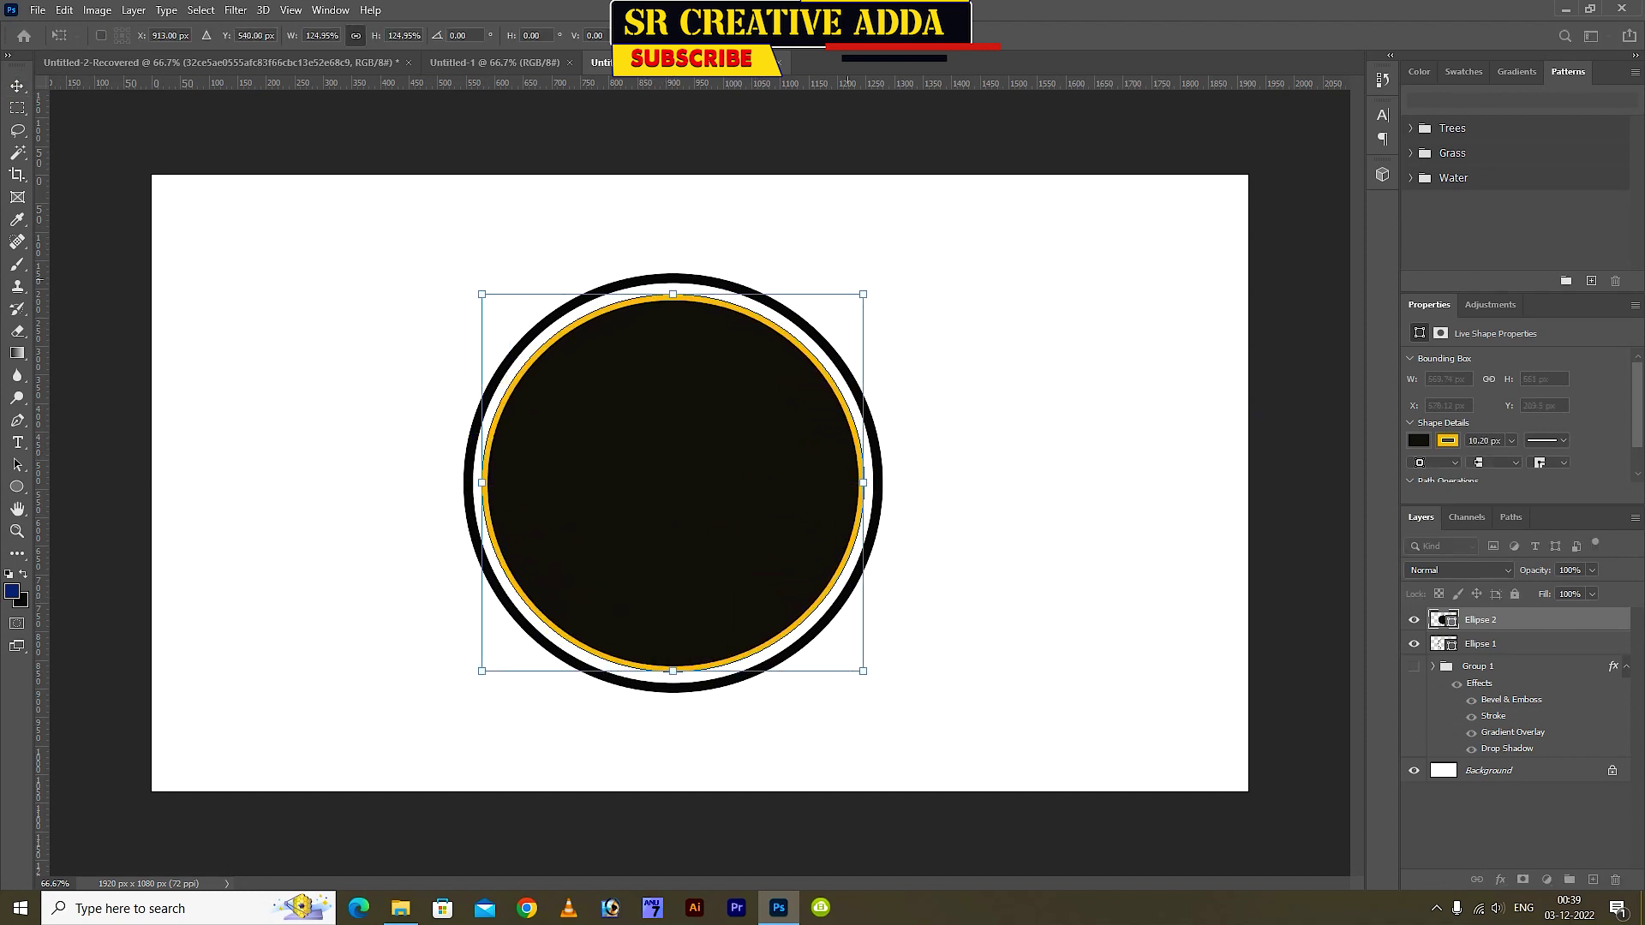
left_click_drag(863, 294, 855, 302)
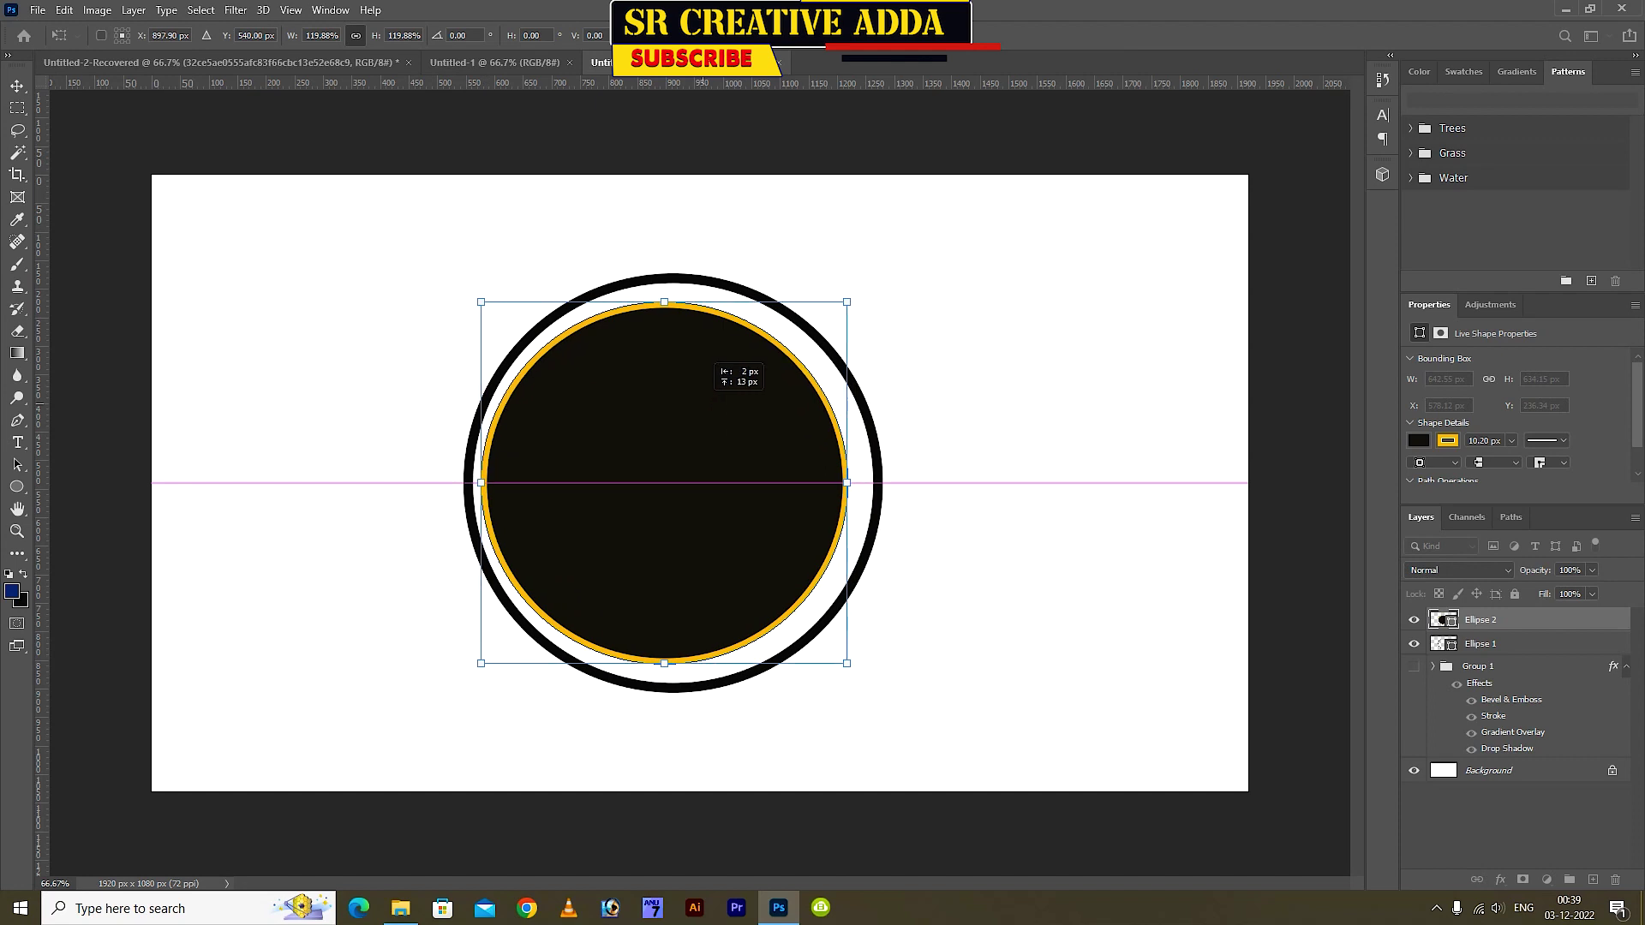
left_click_drag(711, 403, 711, 403)
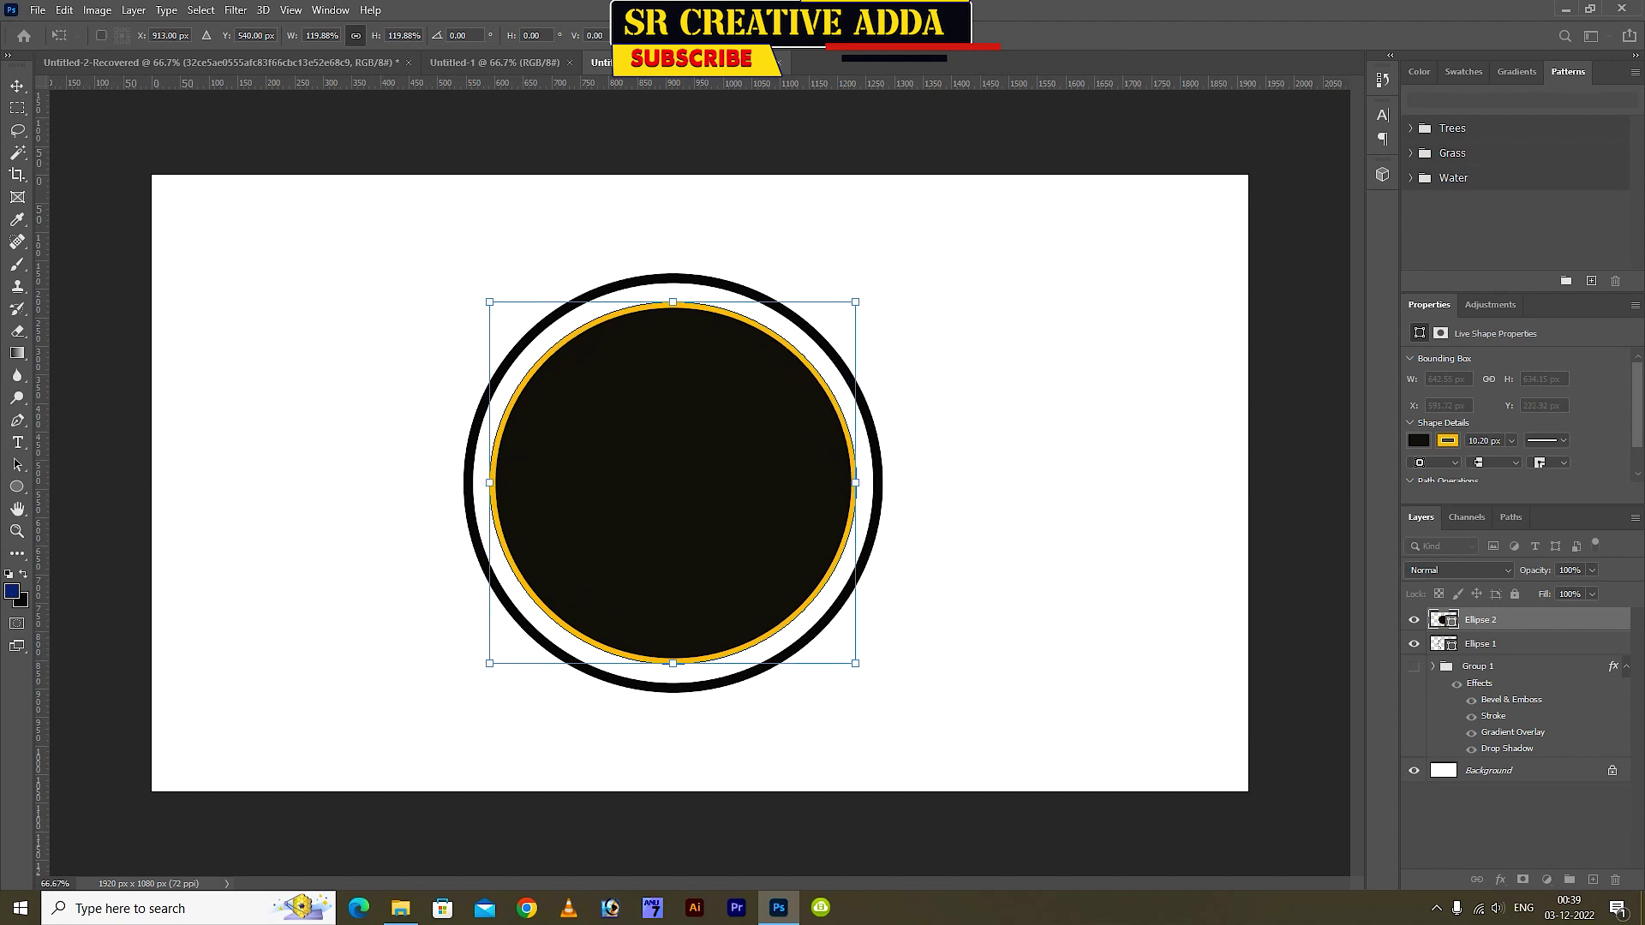
key("Return")
Select both circles and align their centres with each other
left_click(1480, 644, "shift")
left_click(478, 36)
left_click(524, 36)
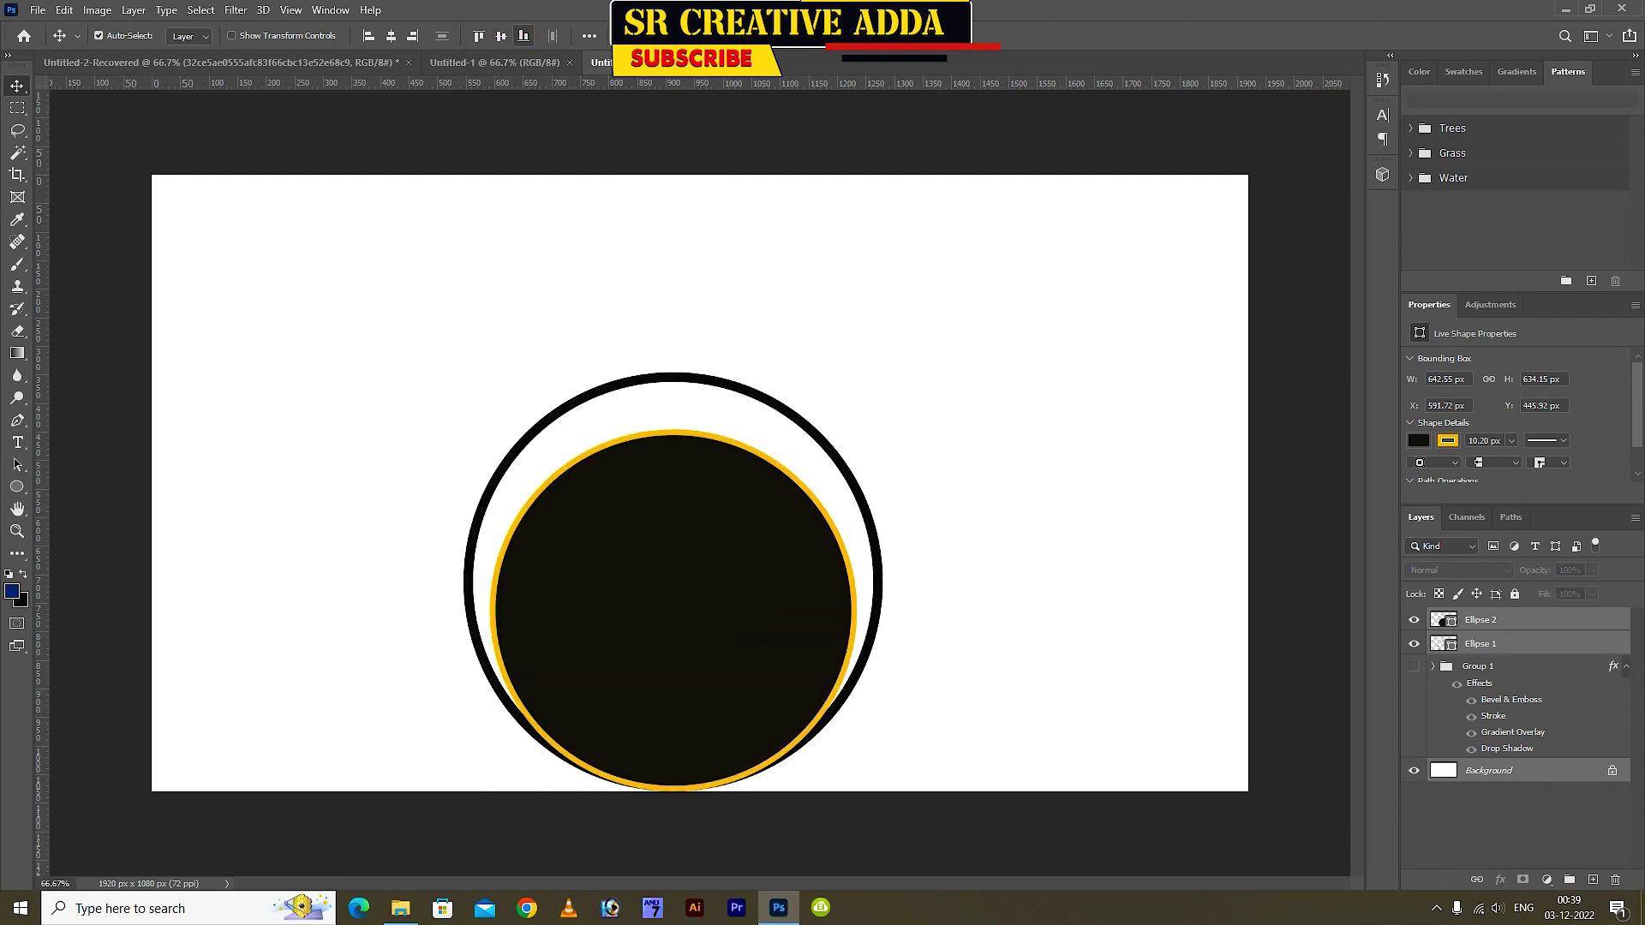
left_click(501, 35)
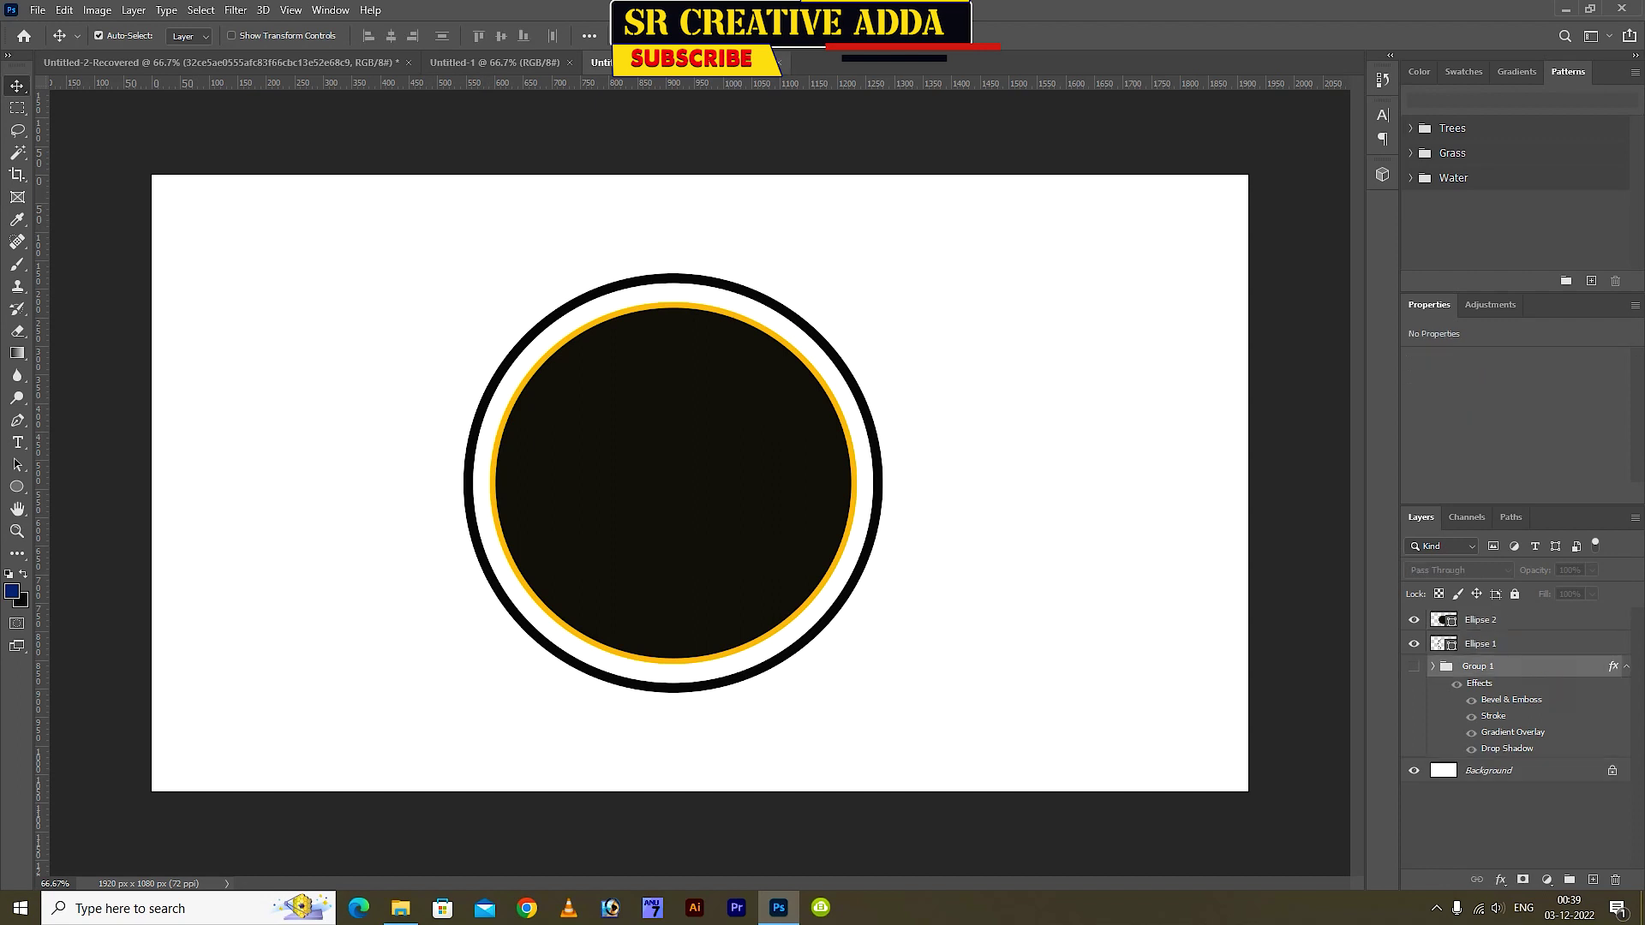
Give the outer ring a gold Gradient Overlay plus Bevel & Emboss with Contour
double_click(1534, 644)
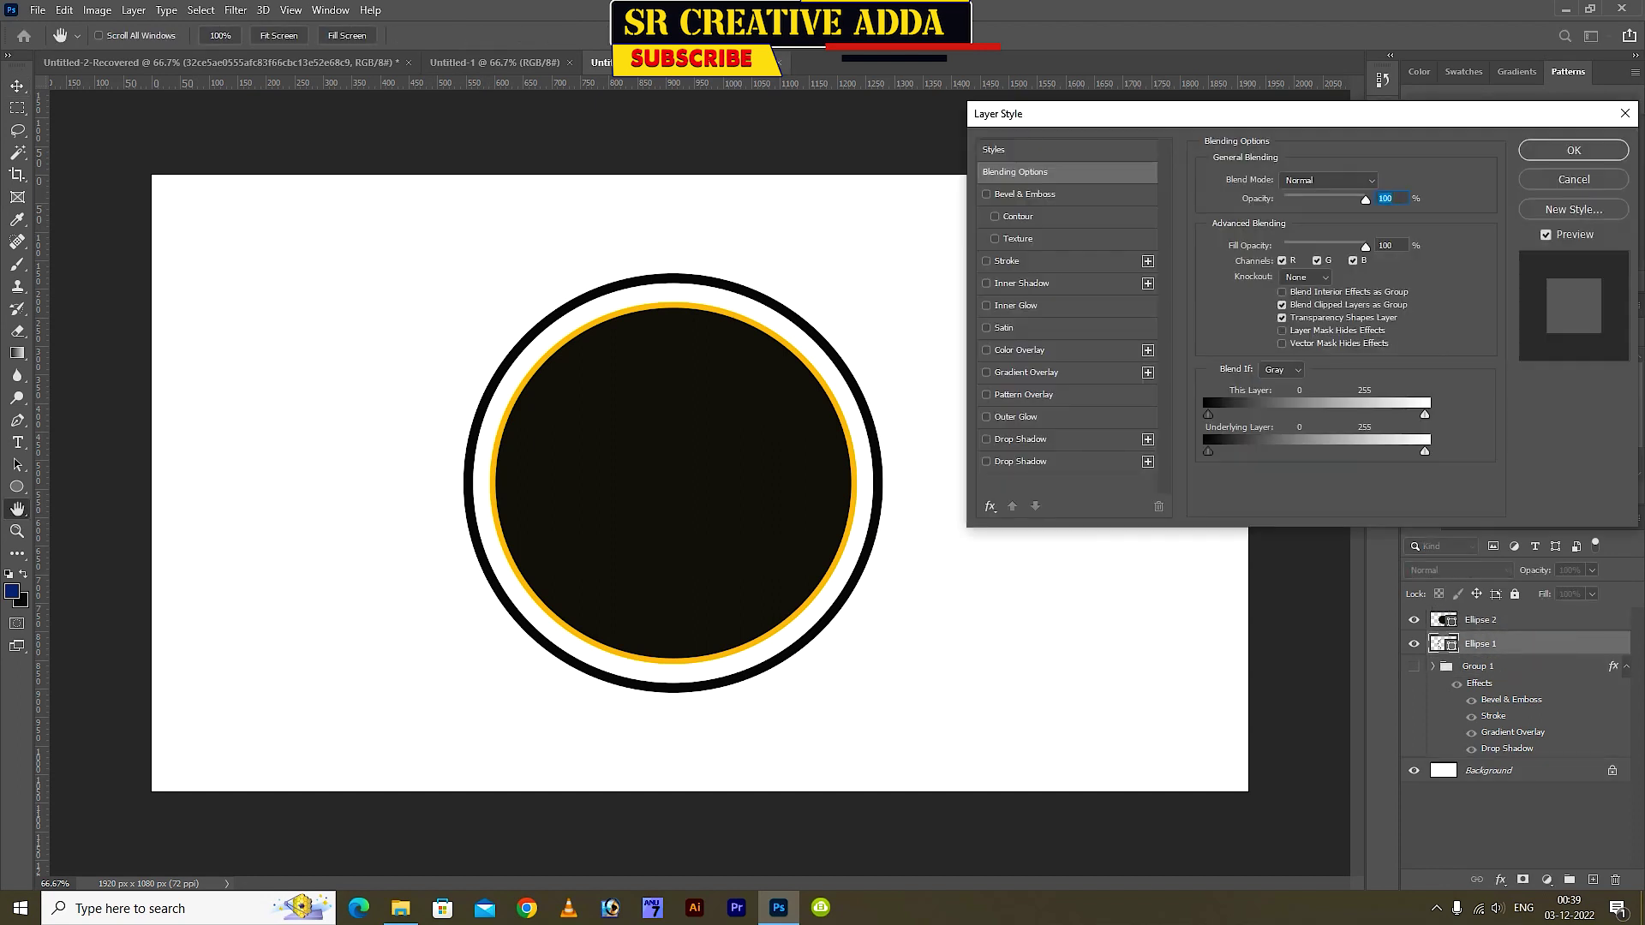
left_click(1026, 371)
left_click(986, 194)
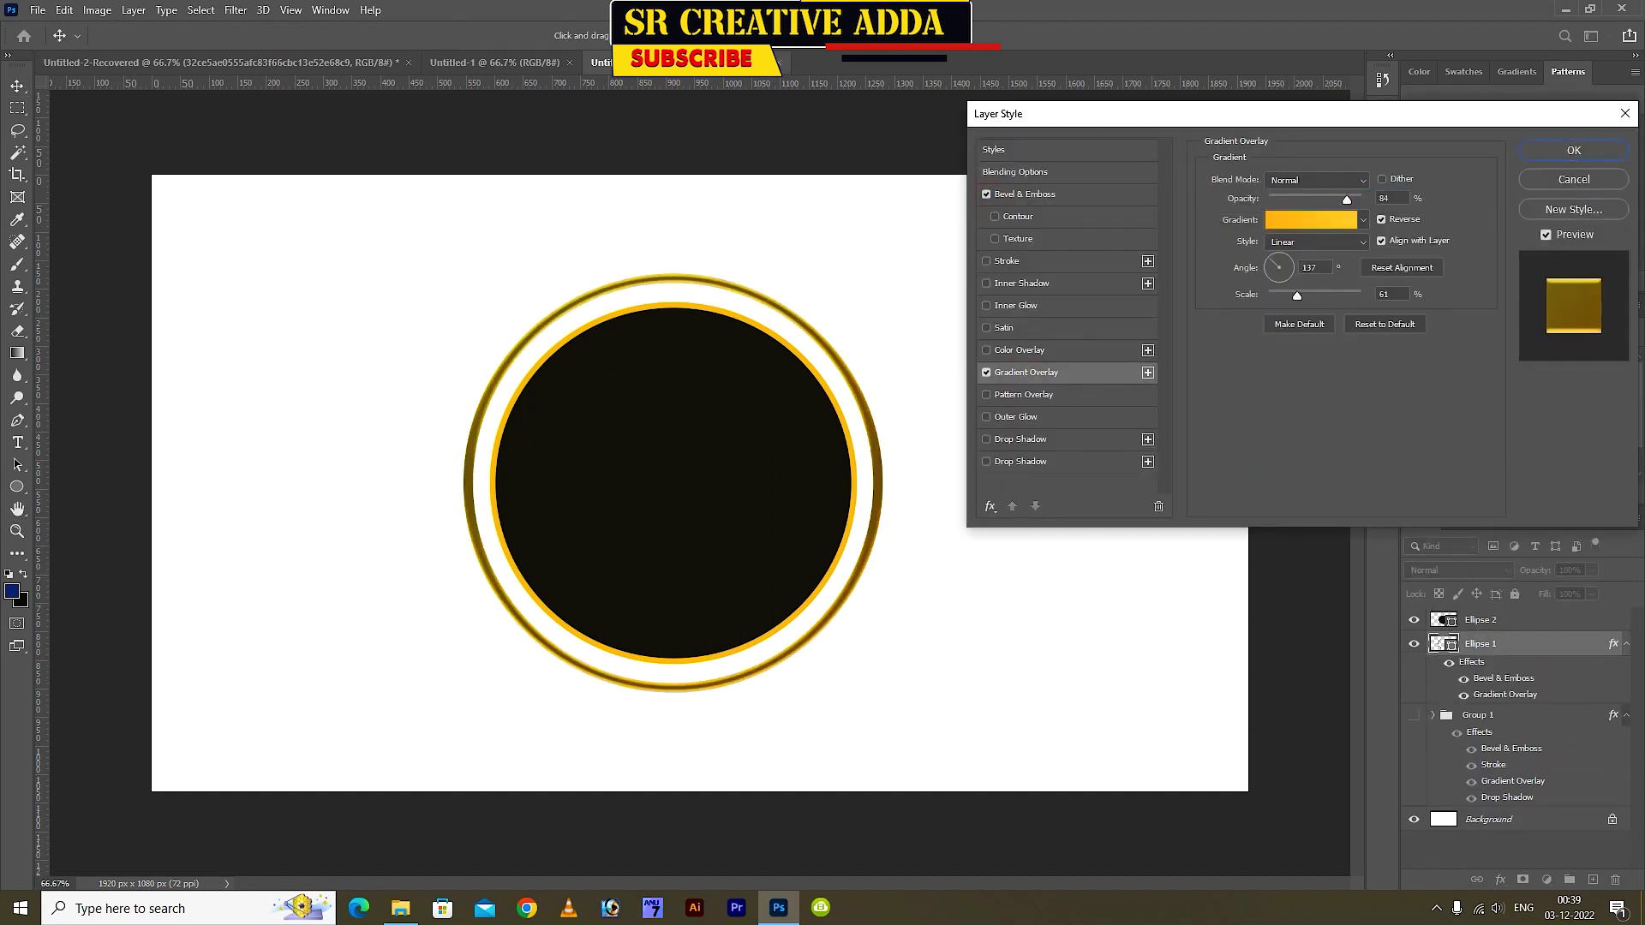
left_click(995, 216)
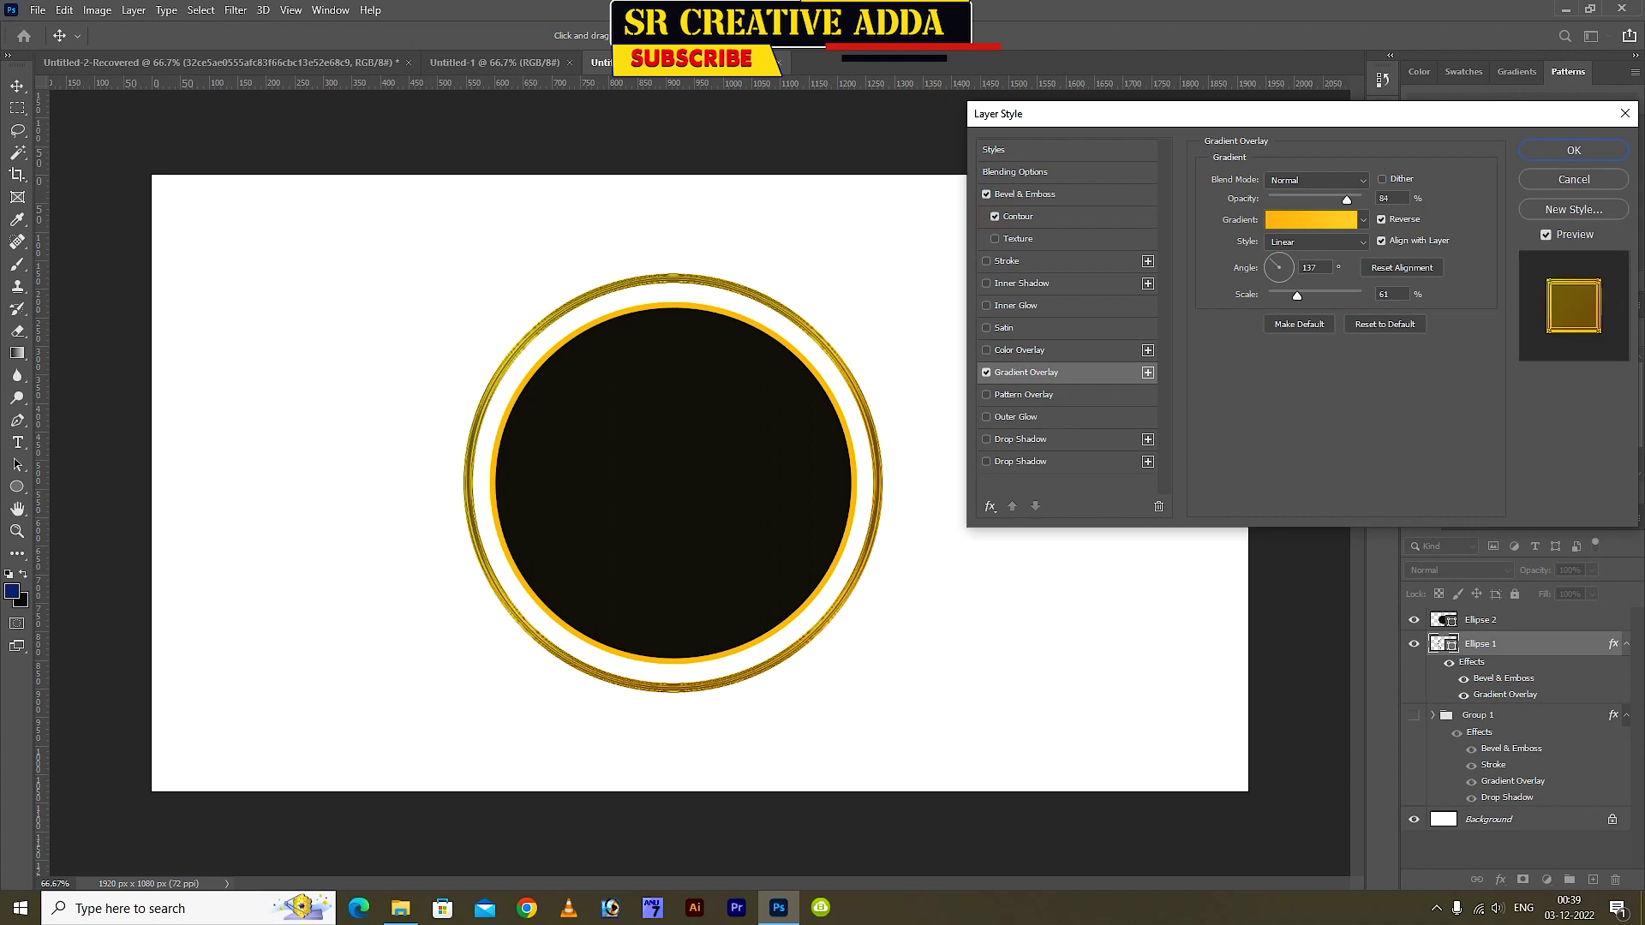
left_click(1072, 214)
key("Return")
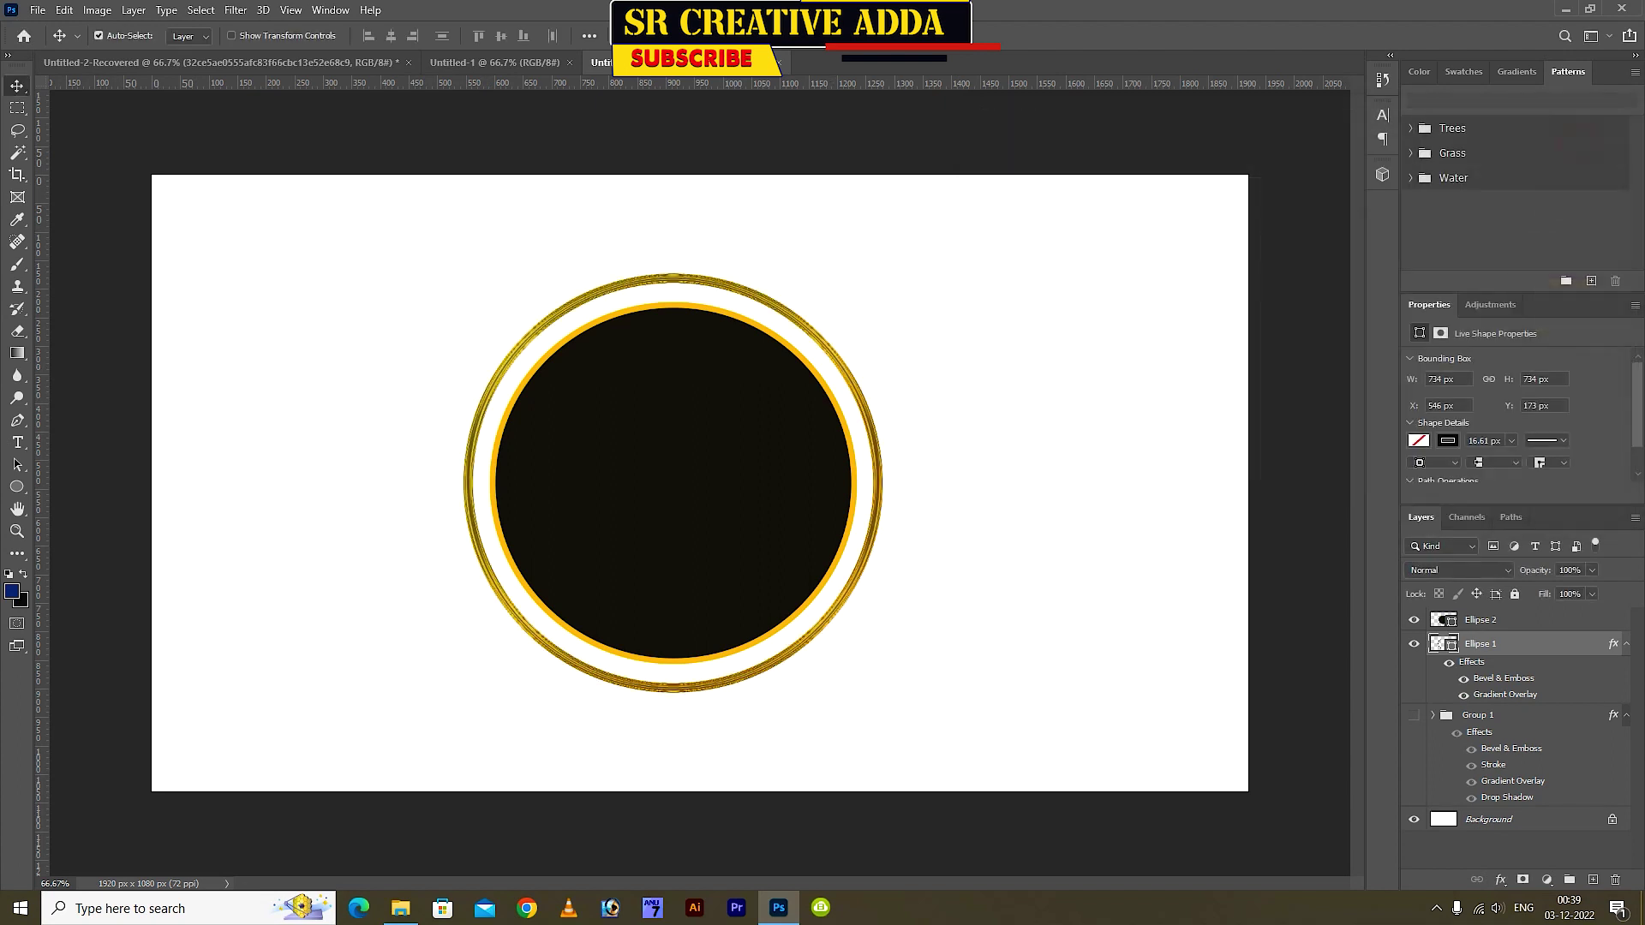
Set the inner circle's fill to No Color and add Bevel & Emboss with Contour
left_click(1513, 620)
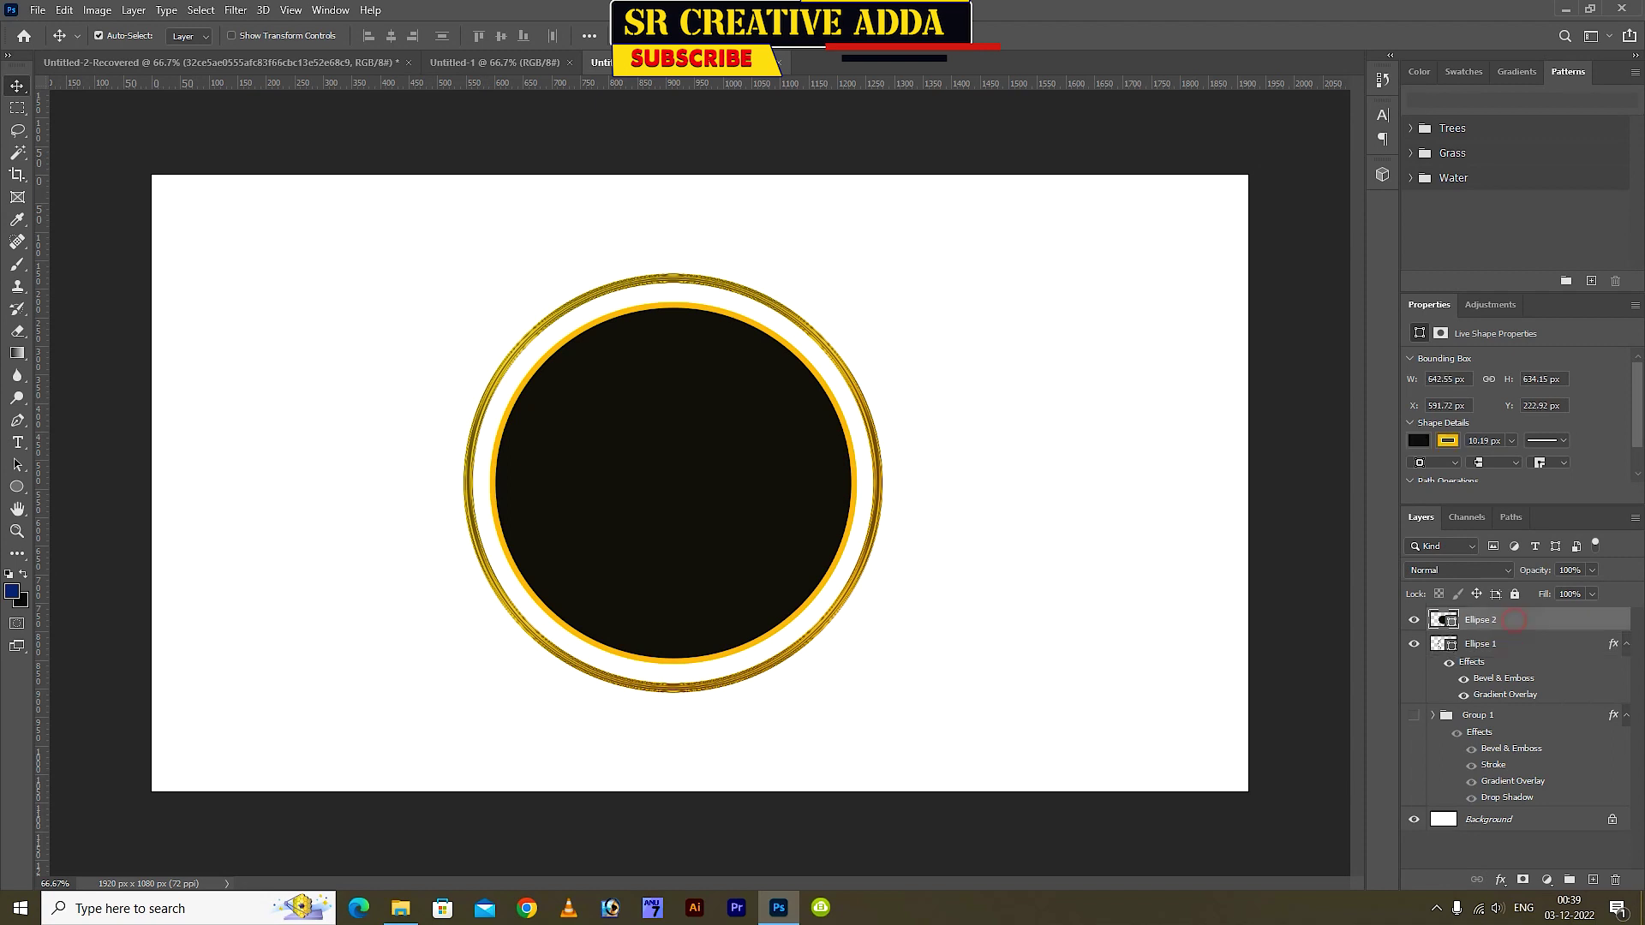
left_click(1419, 441)
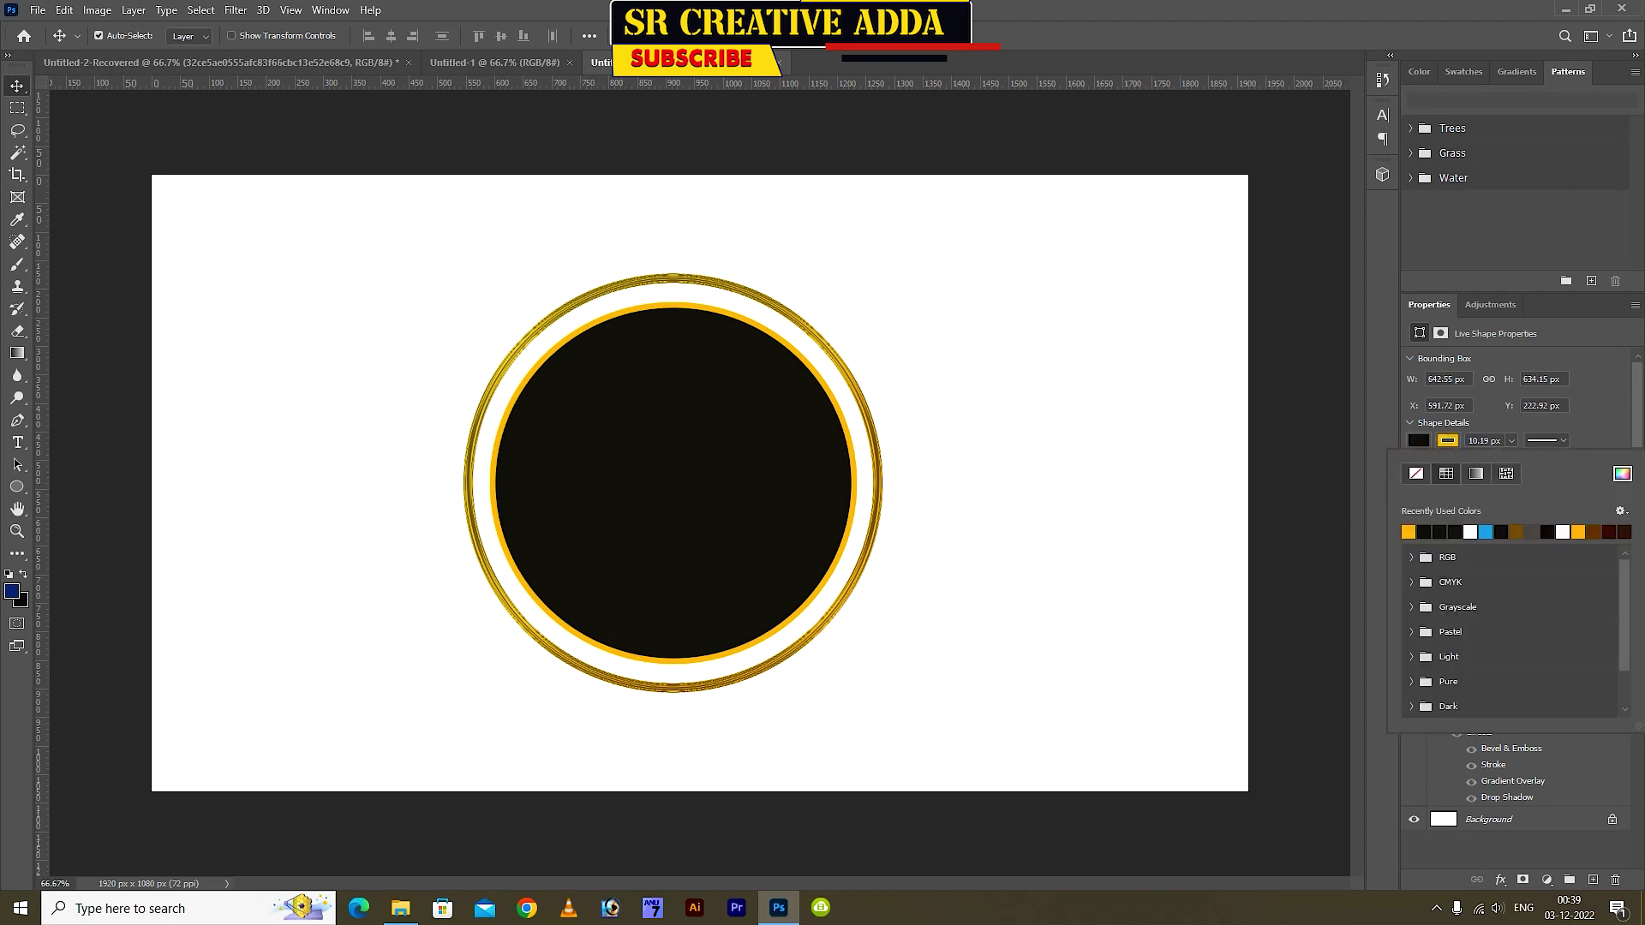
left_click(1416, 473)
left_click(1605, 426)
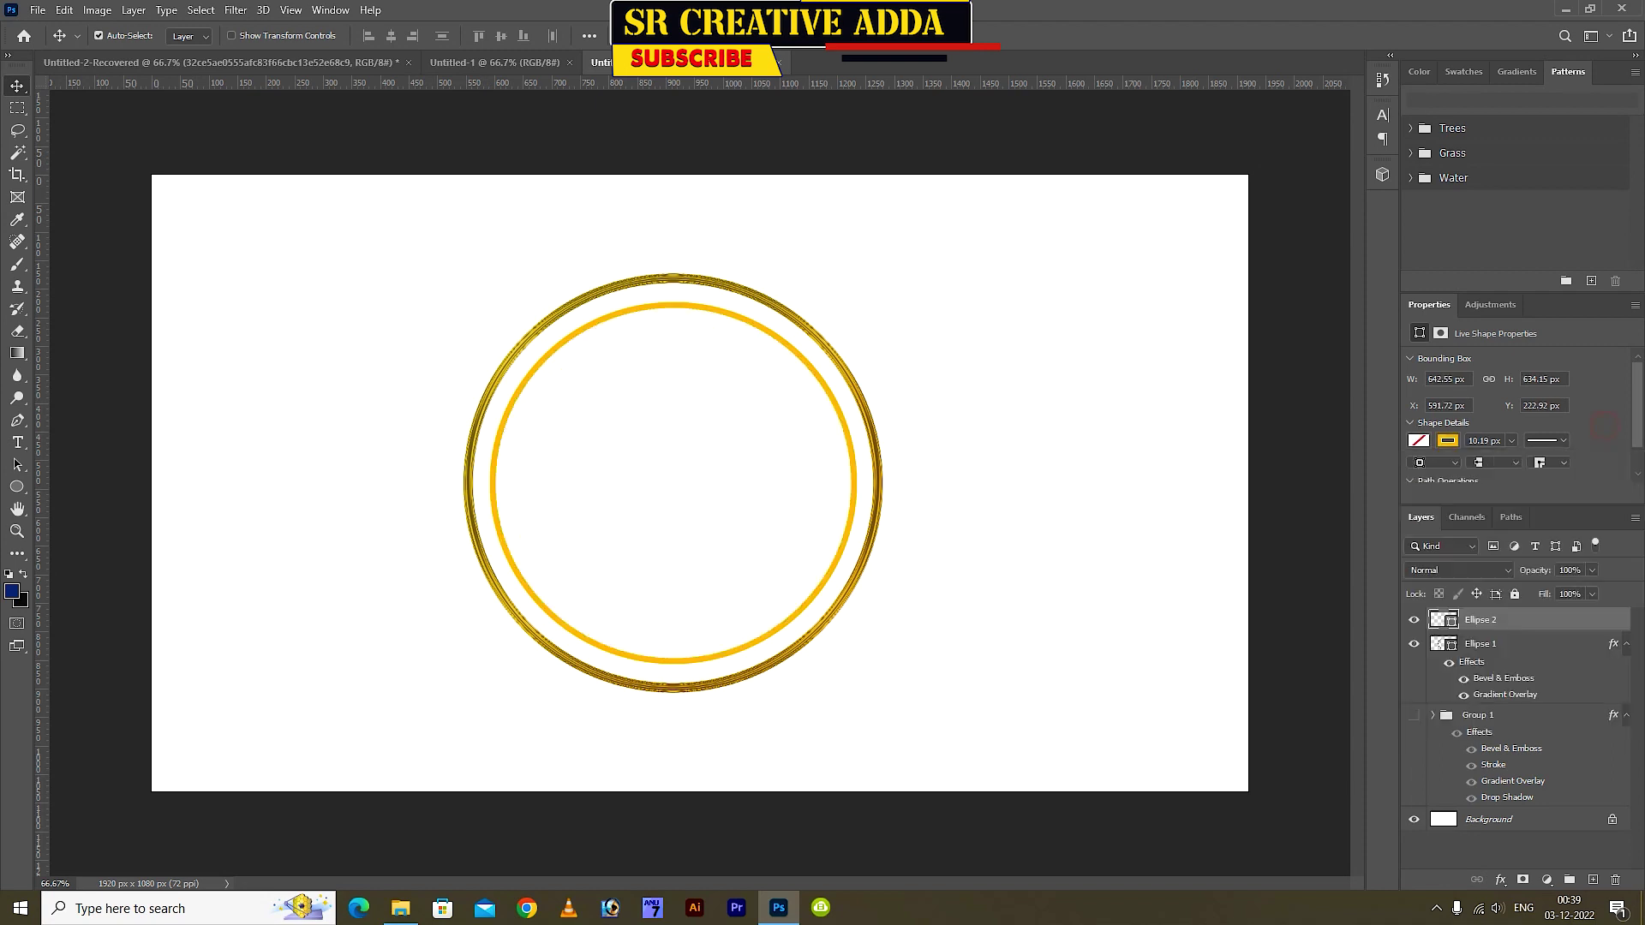
double_click(1560, 618)
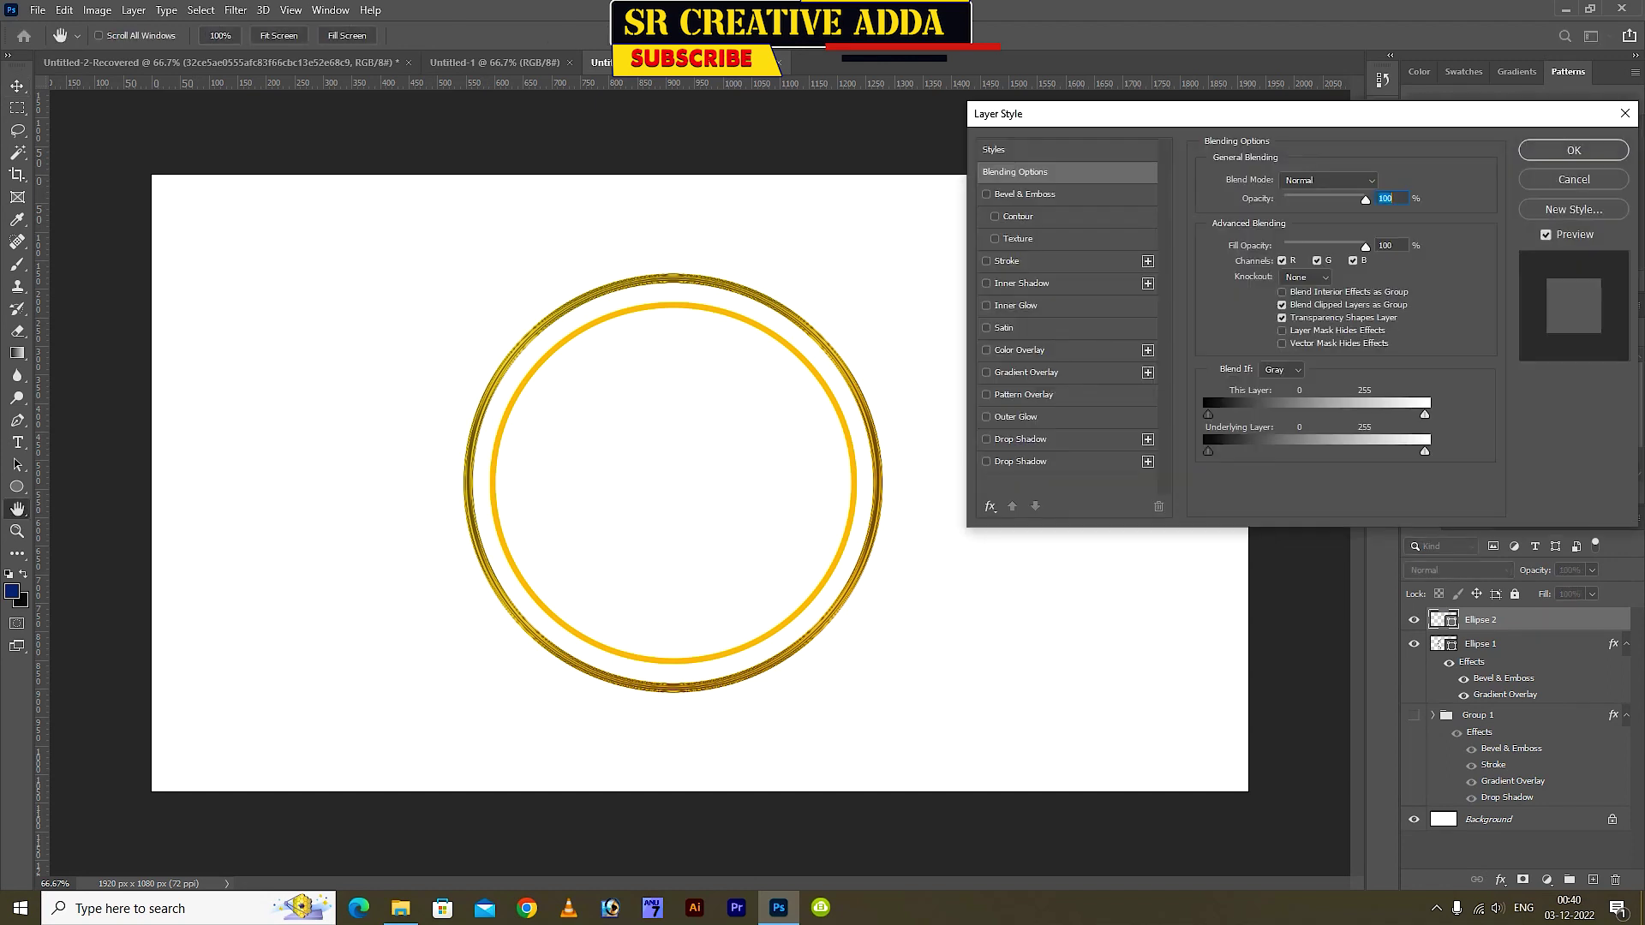
left_click(1024, 194)
left_click(1018, 216)
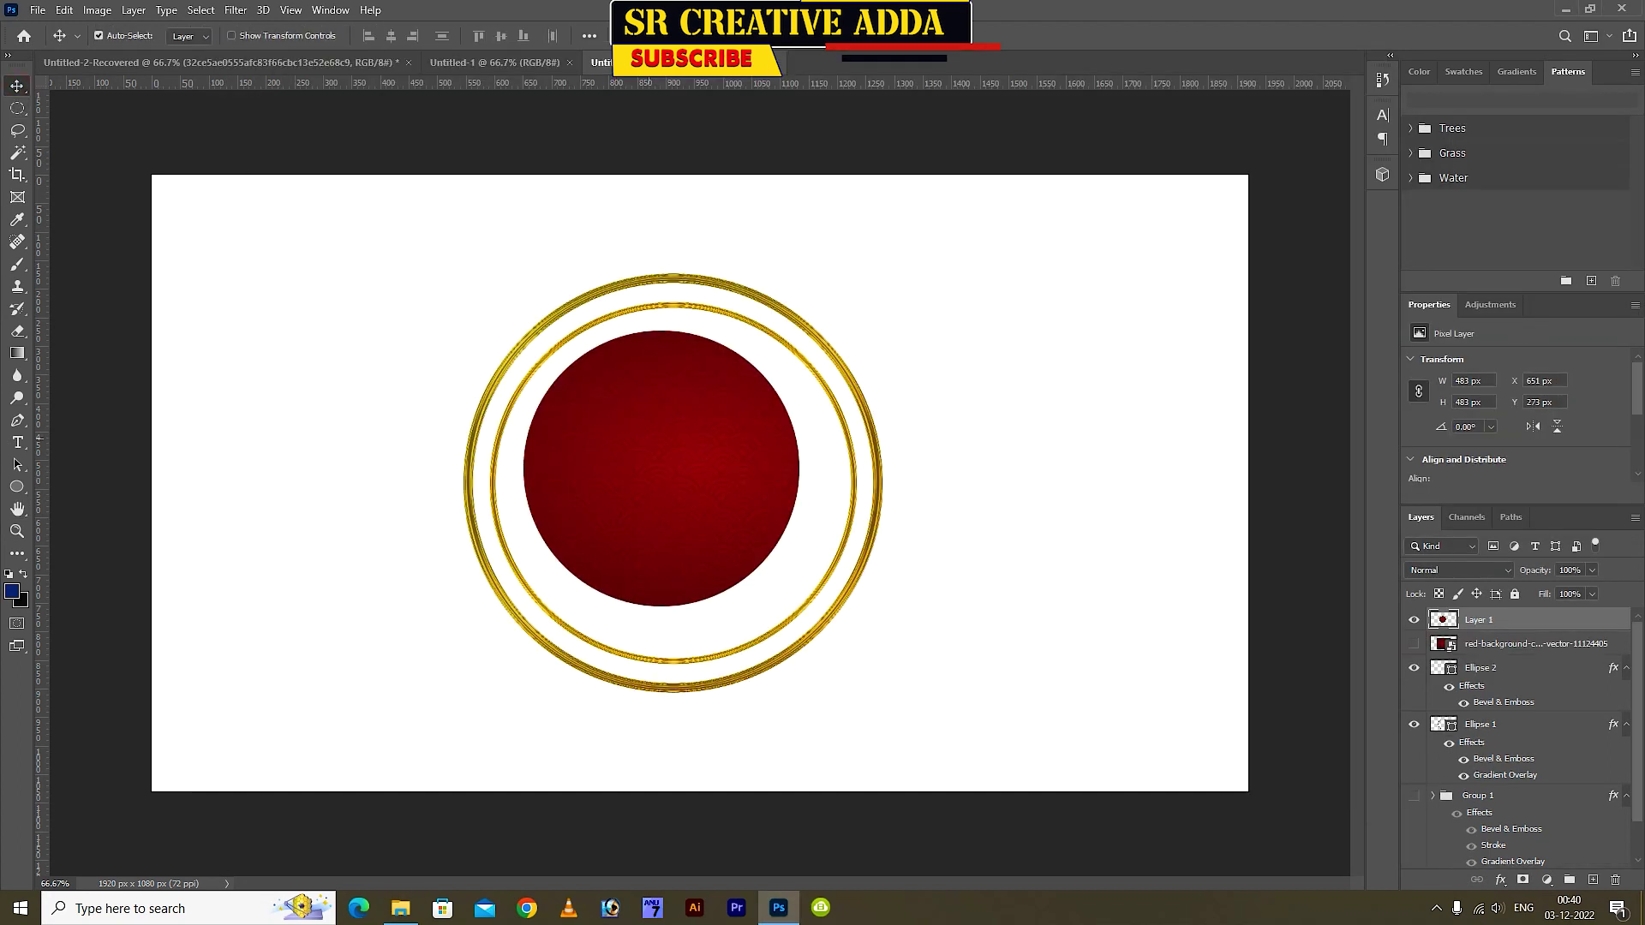
Enlarge the red disc to 738 px and move its layer beneath both gold rings
left_click_drag(688, 429, 655, 392)
key("ctrl+t")
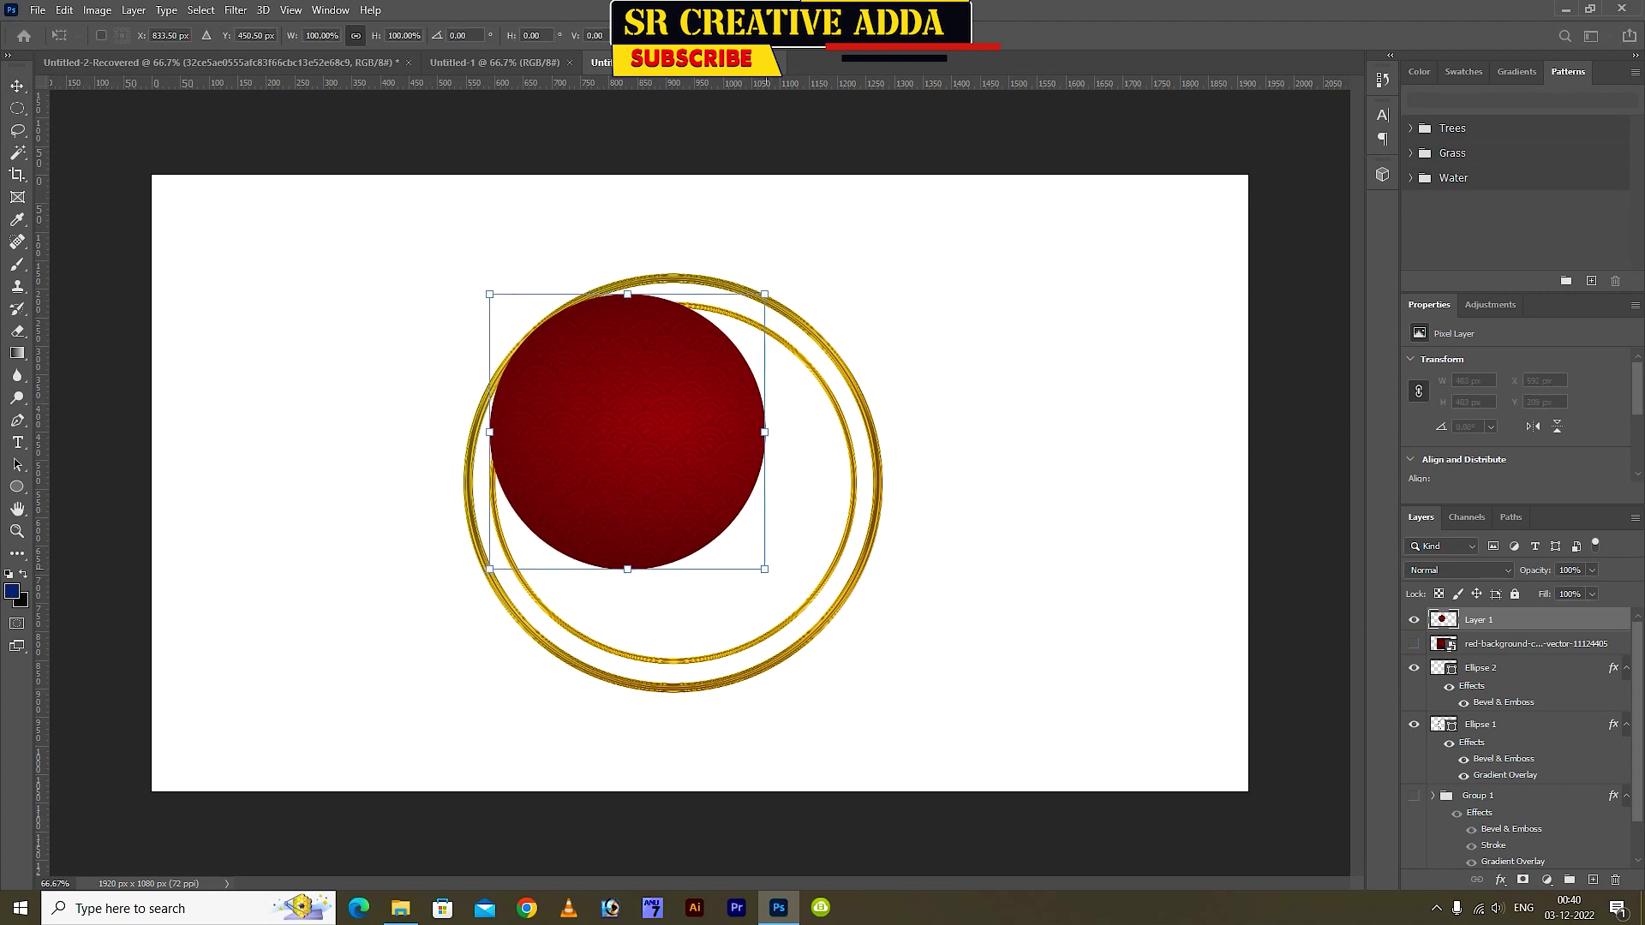
left_click_drag(764, 569, 910, 714)
left_click_drag(809, 536, 775, 506)
left_click_drag(889, 706, 878, 695)
key("Right")
key("Right")
key("Right")
key("Right")
key("Right")
key("Right")
key("Return")
left_click_drag(1478, 620, 1478, 771)
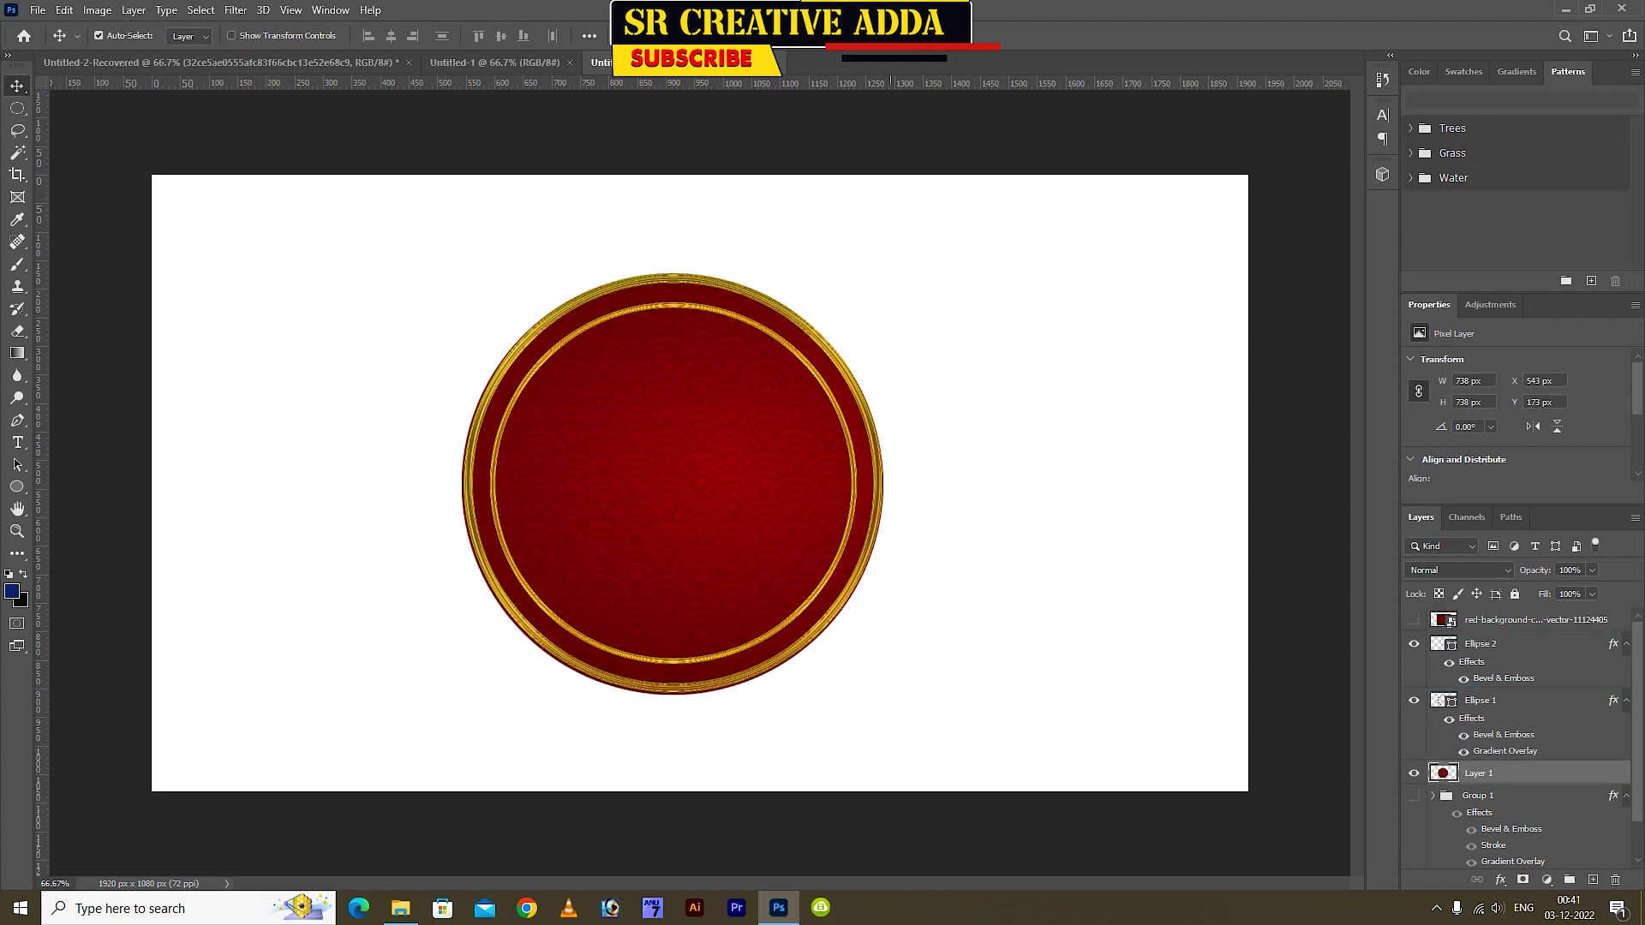
left_click(235, 9)
mouse_move(245, 203)
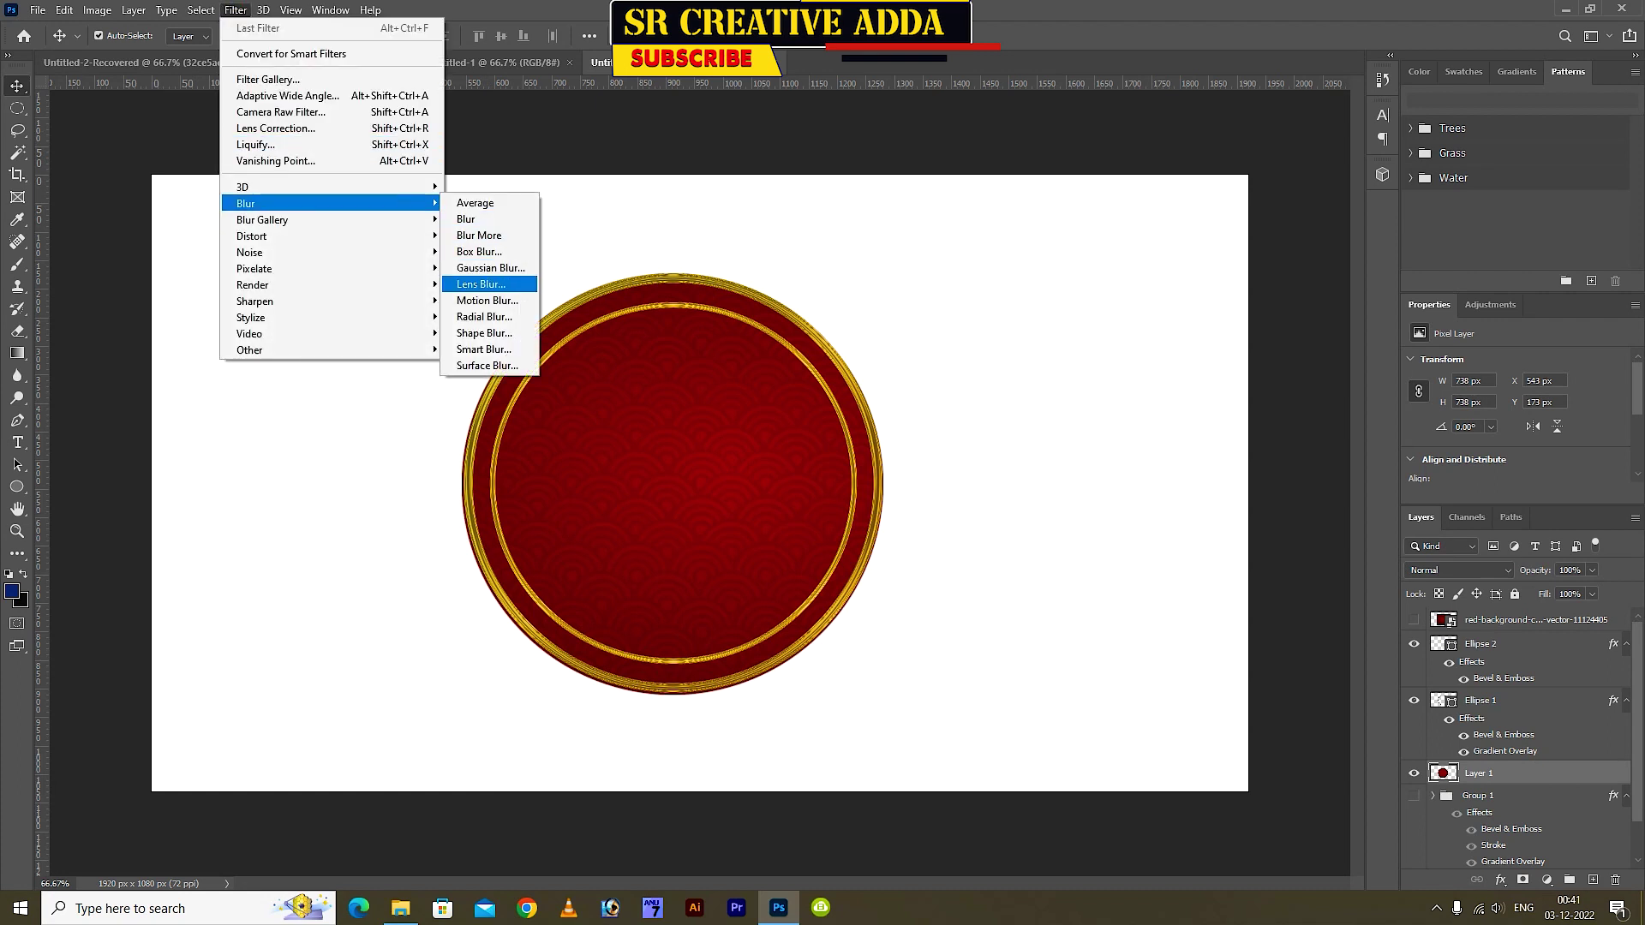
Apply Lens Blur with More Accurate preview and depth map None to the red disc
left_click(480, 284)
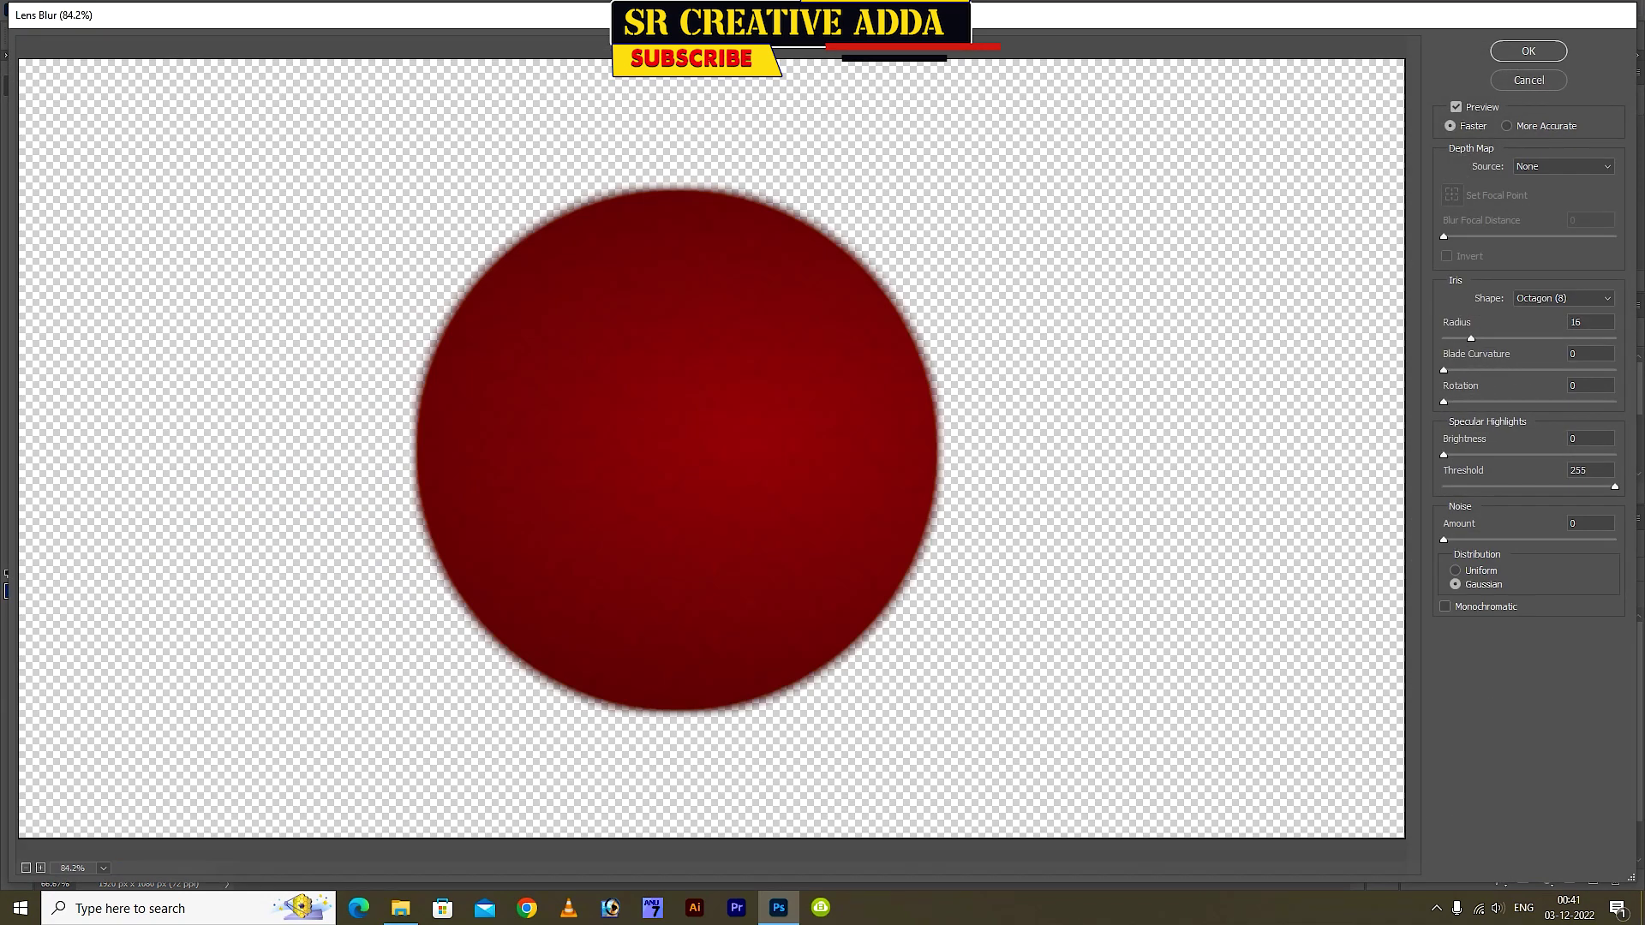
left_click(1506, 126)
left_click(1564, 166)
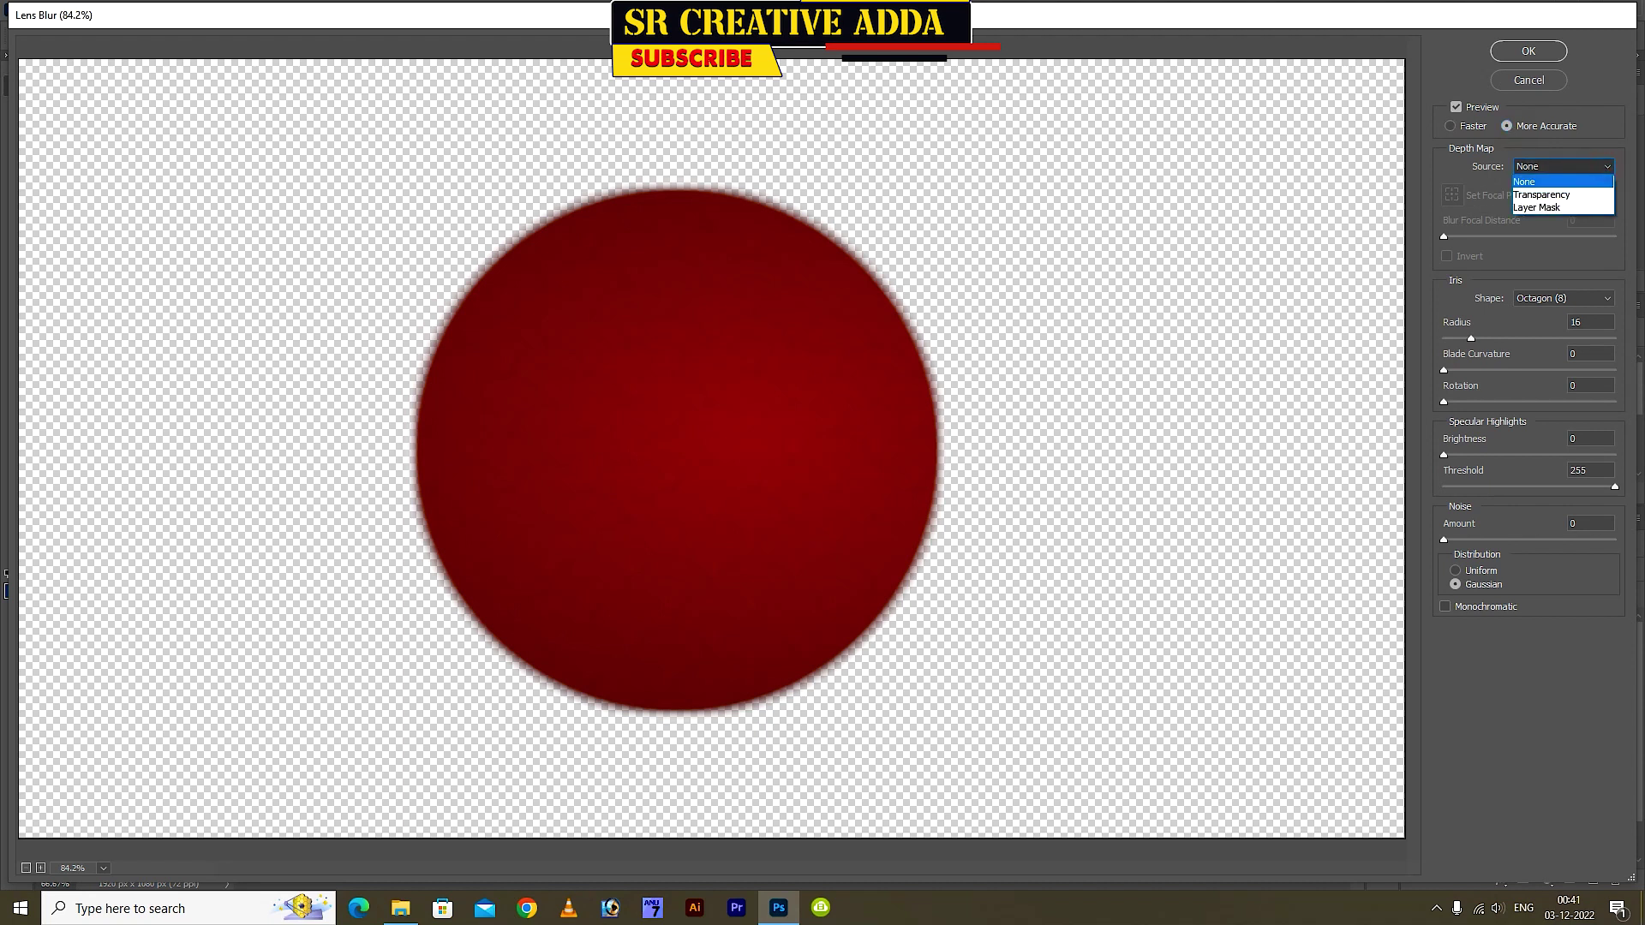
key("Escape")
left_click(1564, 298)
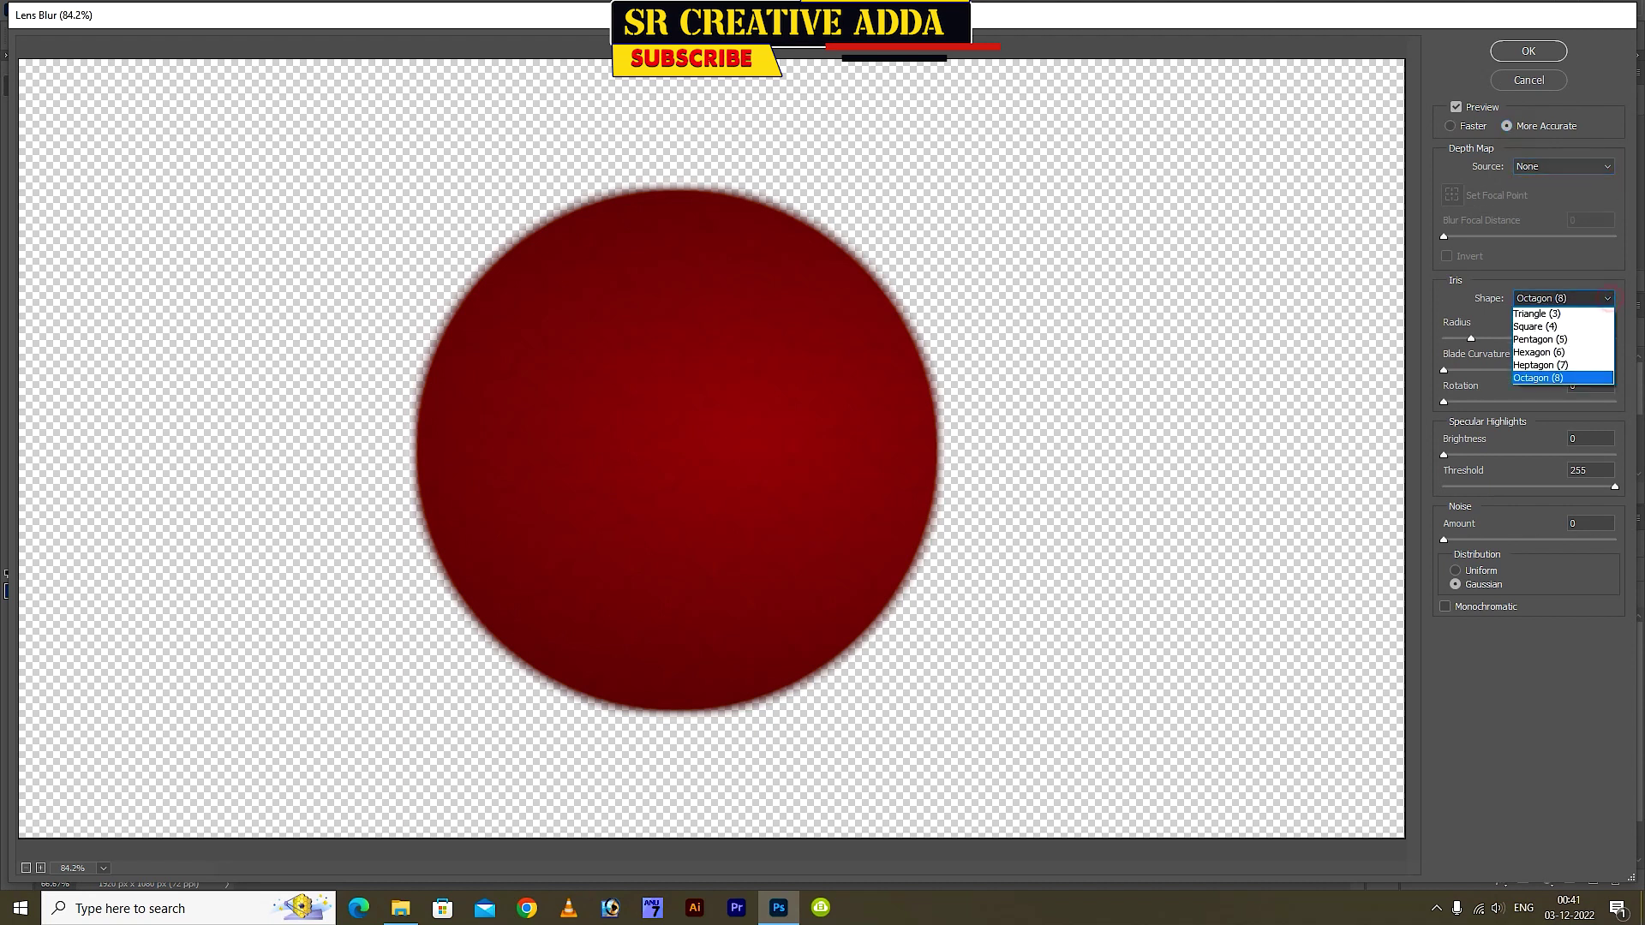
key("Escape")
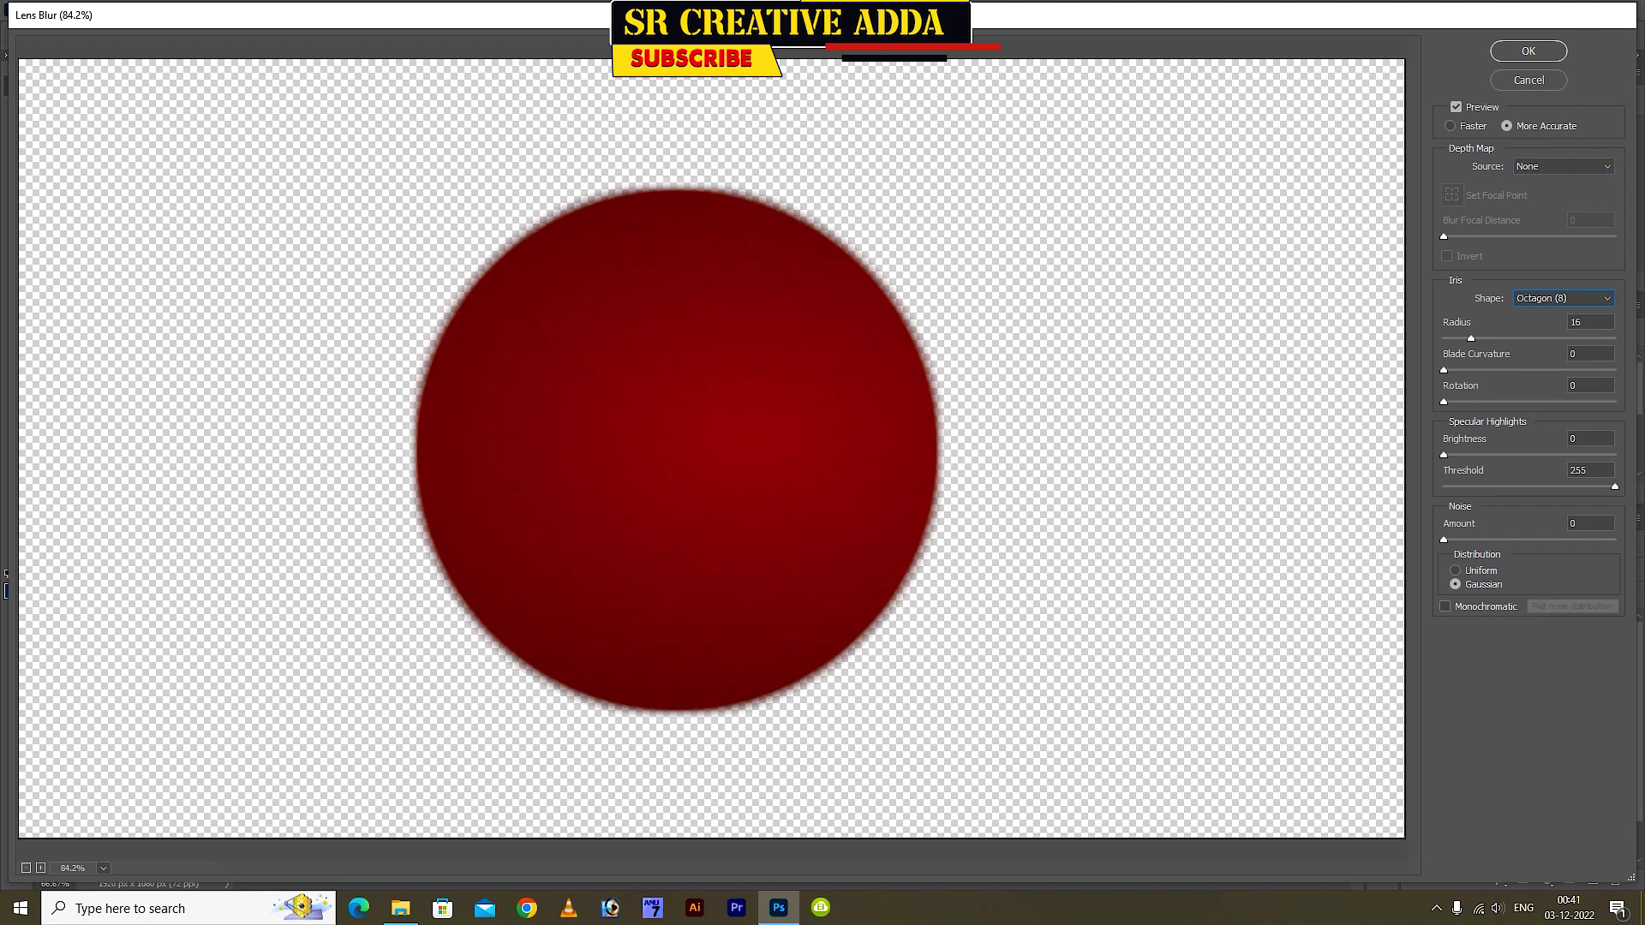
left_click(1456, 584)
left_click(1522, 49)
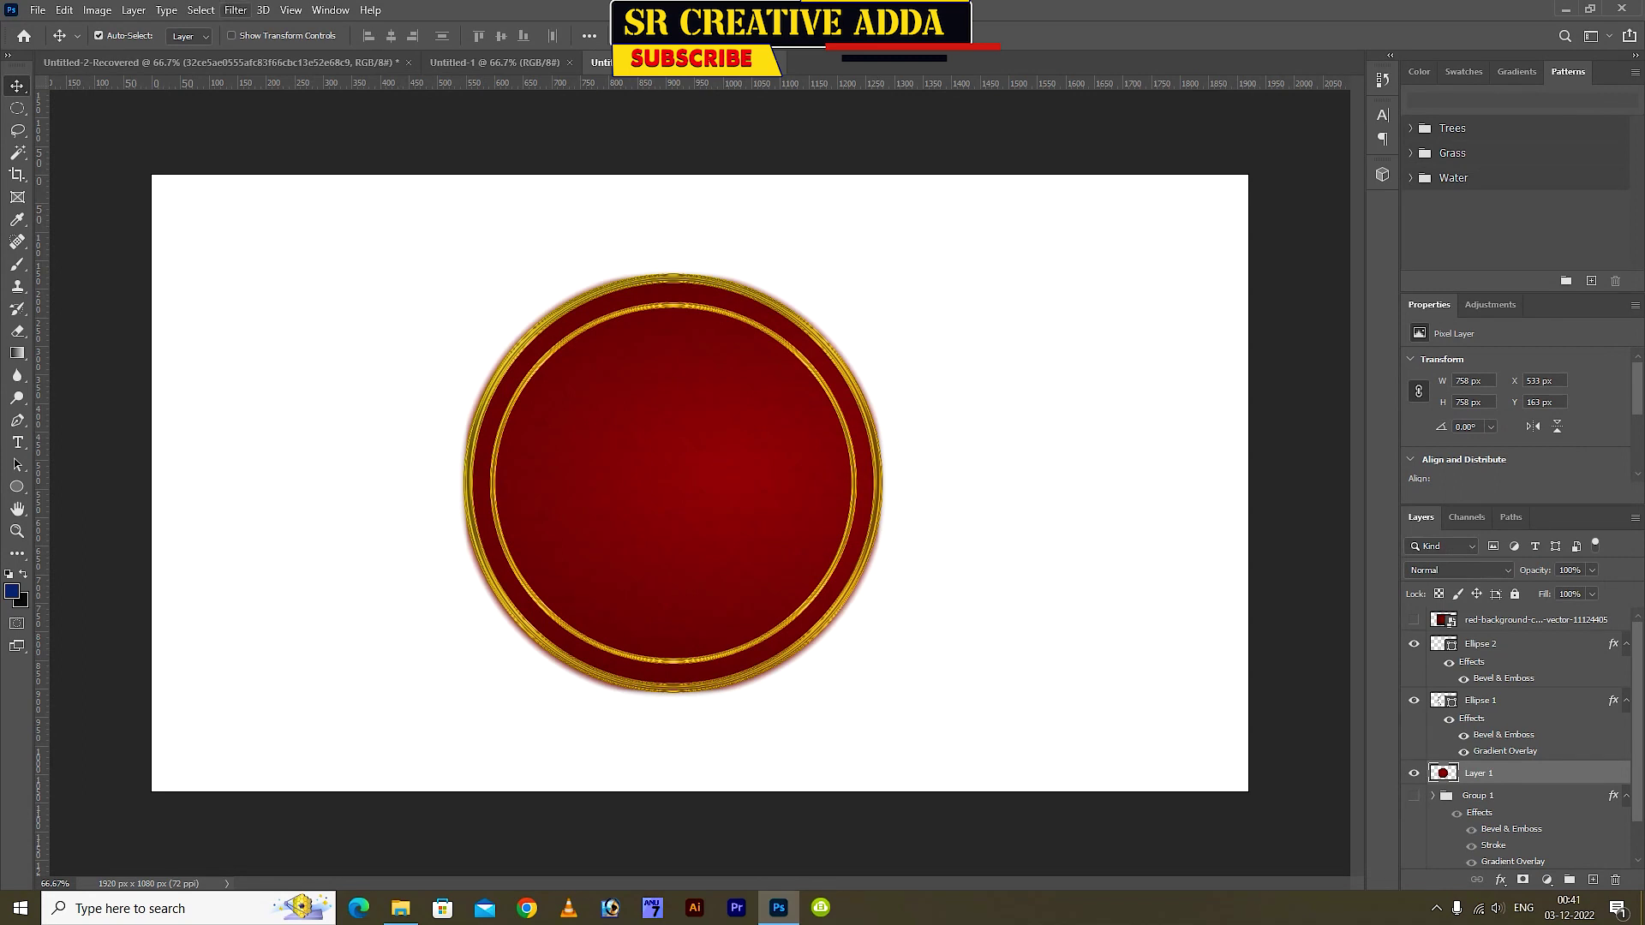
Scale the red disc down slightly to about 732 px inside the rings
key("ctrl+t")
left_click_drag(888, 267, 885, 271)
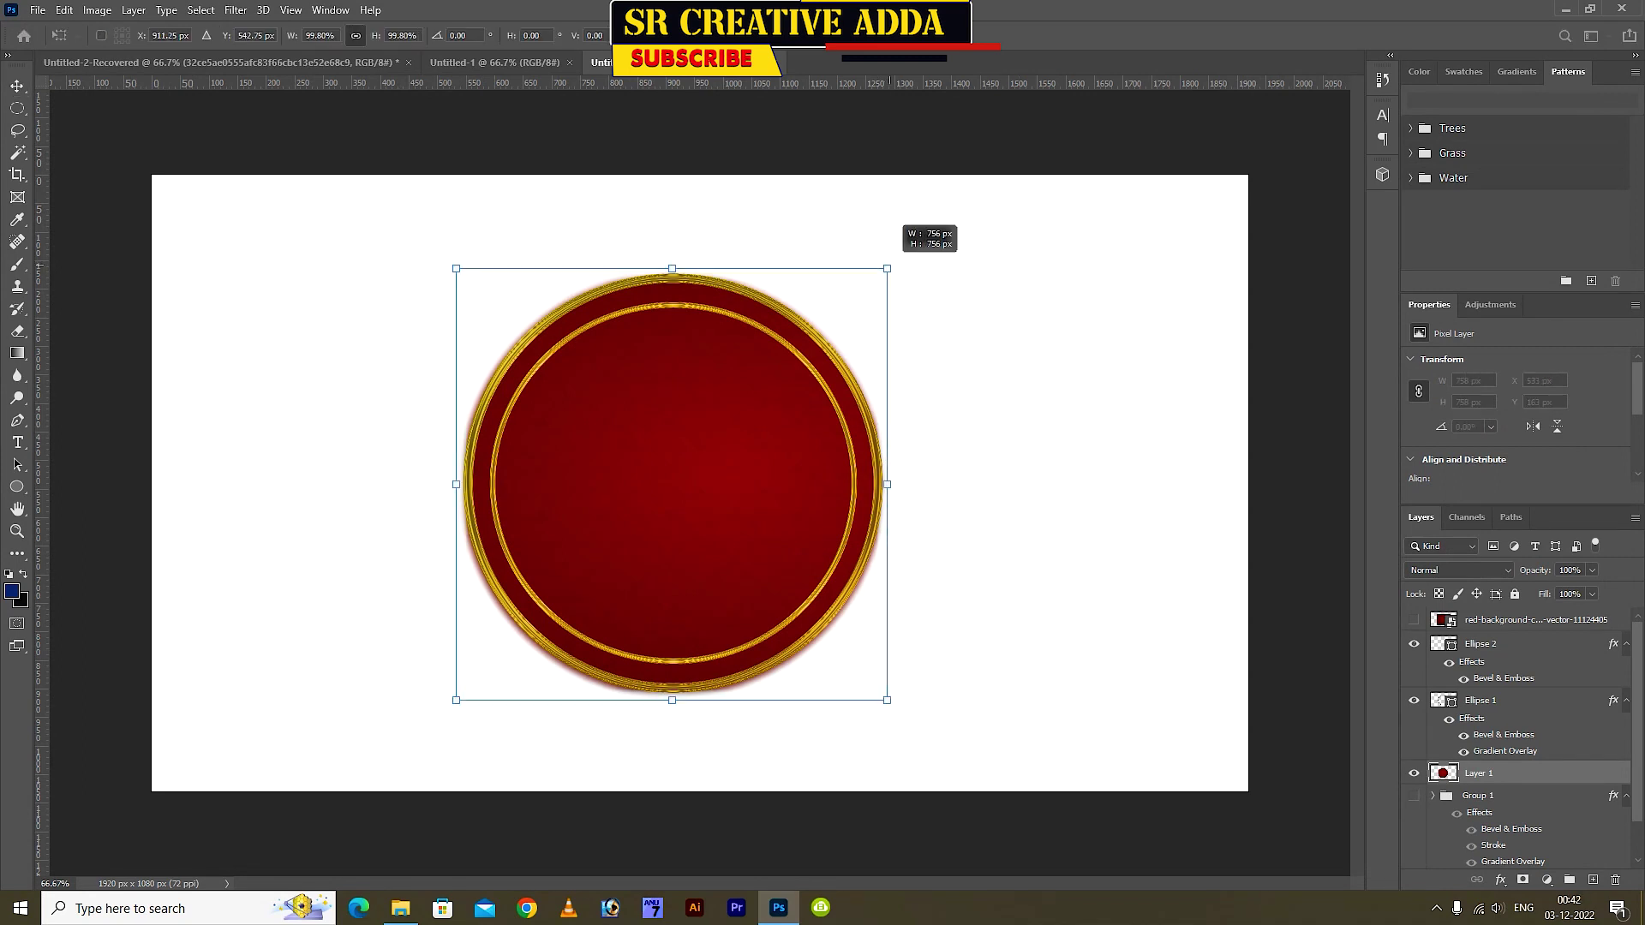
left_click_drag(884, 700, 881, 697)
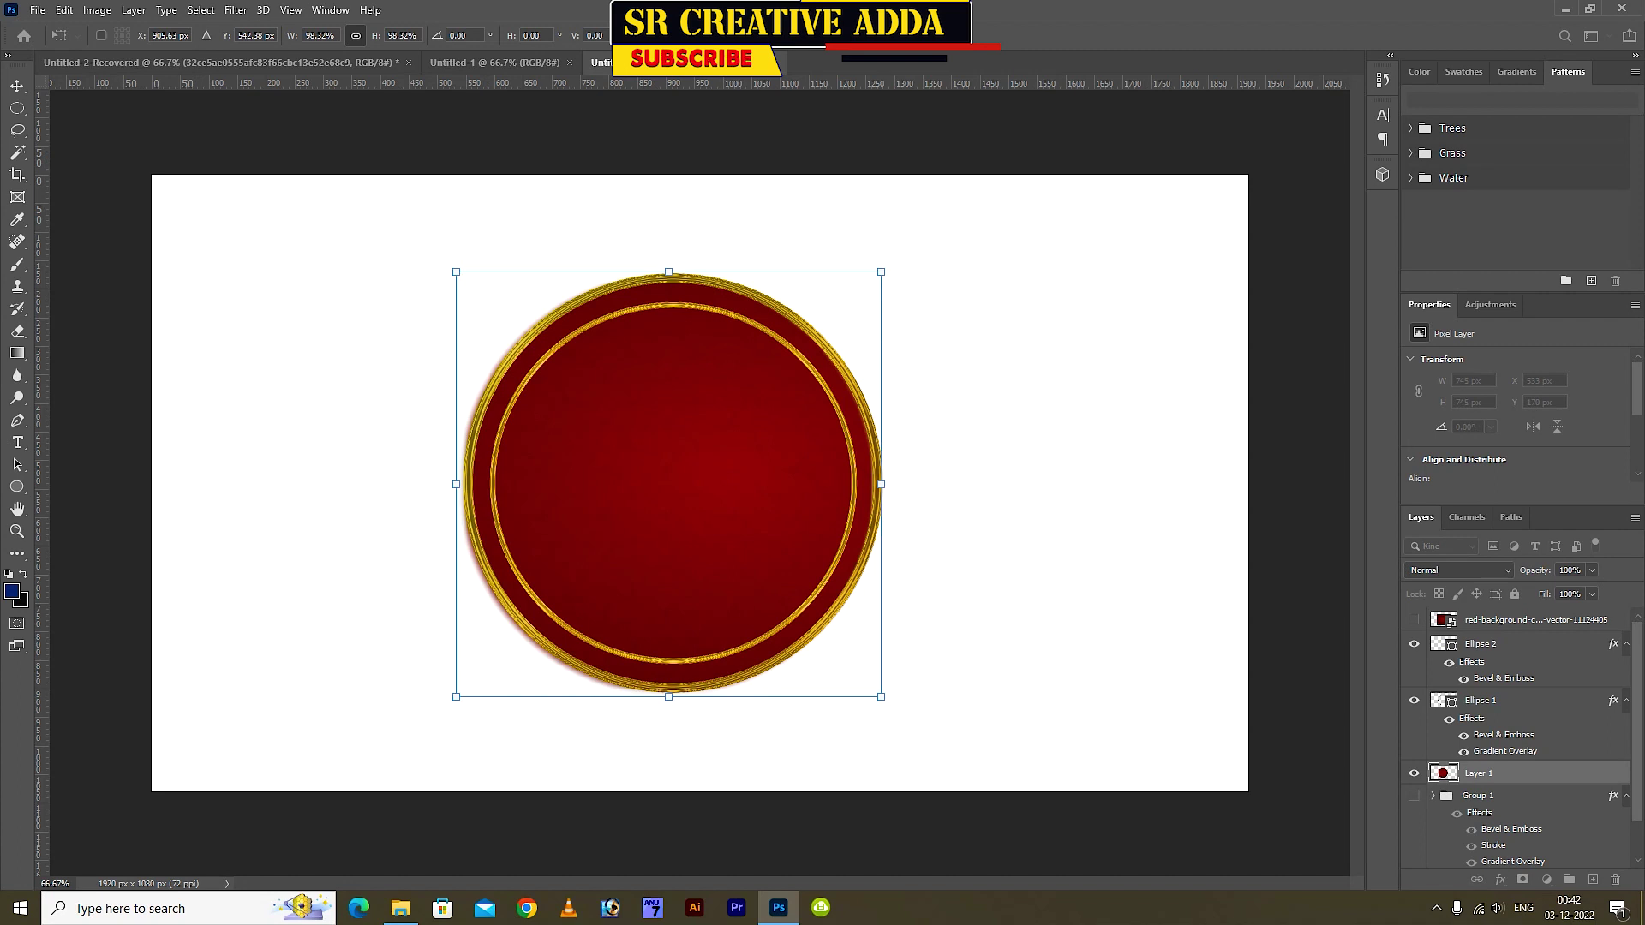
left_click_drag(456, 484, 464, 484)
Show the gold MV monogram group above the red disc, scaled to about 57% and centred
key("Return")
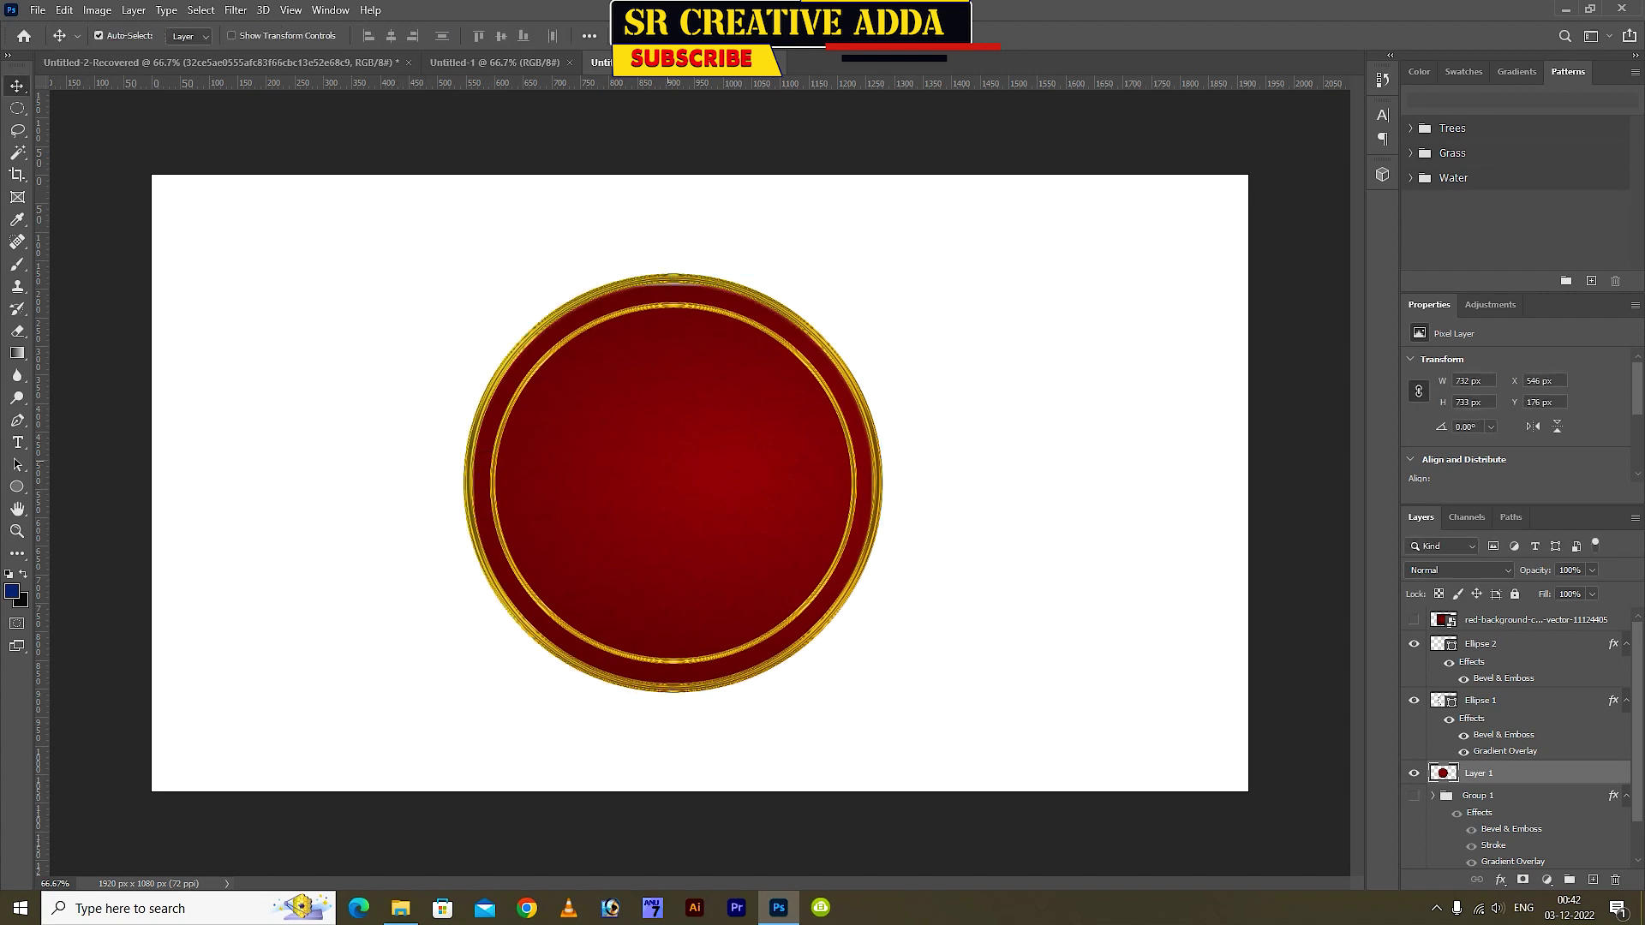
left_click(1414, 795)
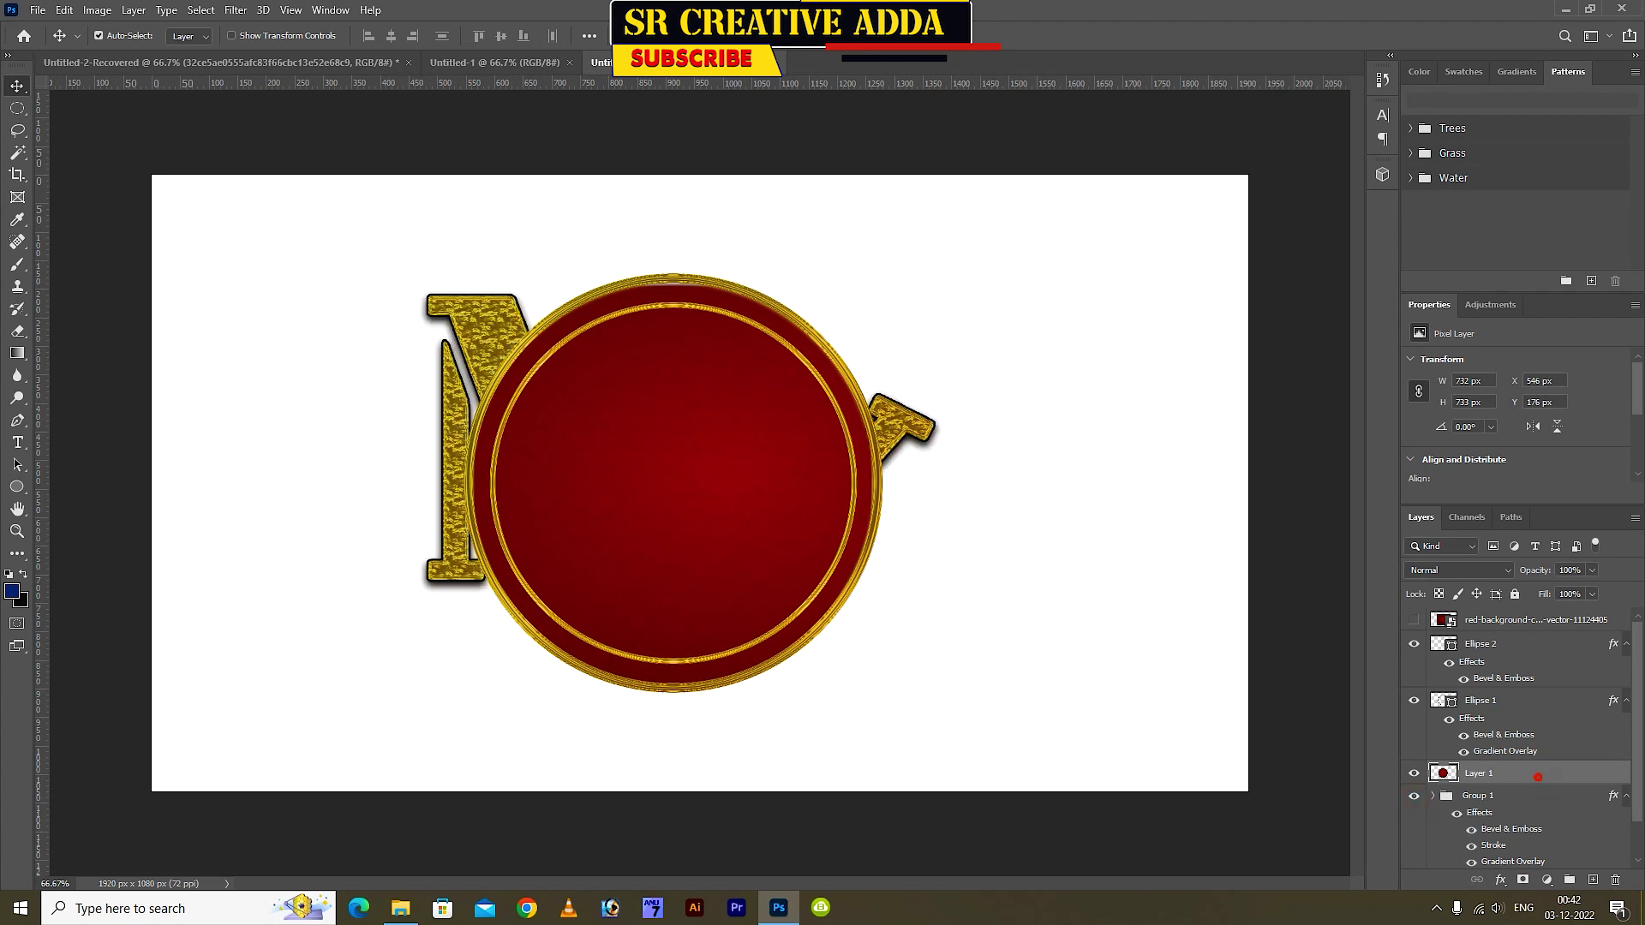
left_click_drag(1509, 796, 1508, 765)
key("ctrl+t")
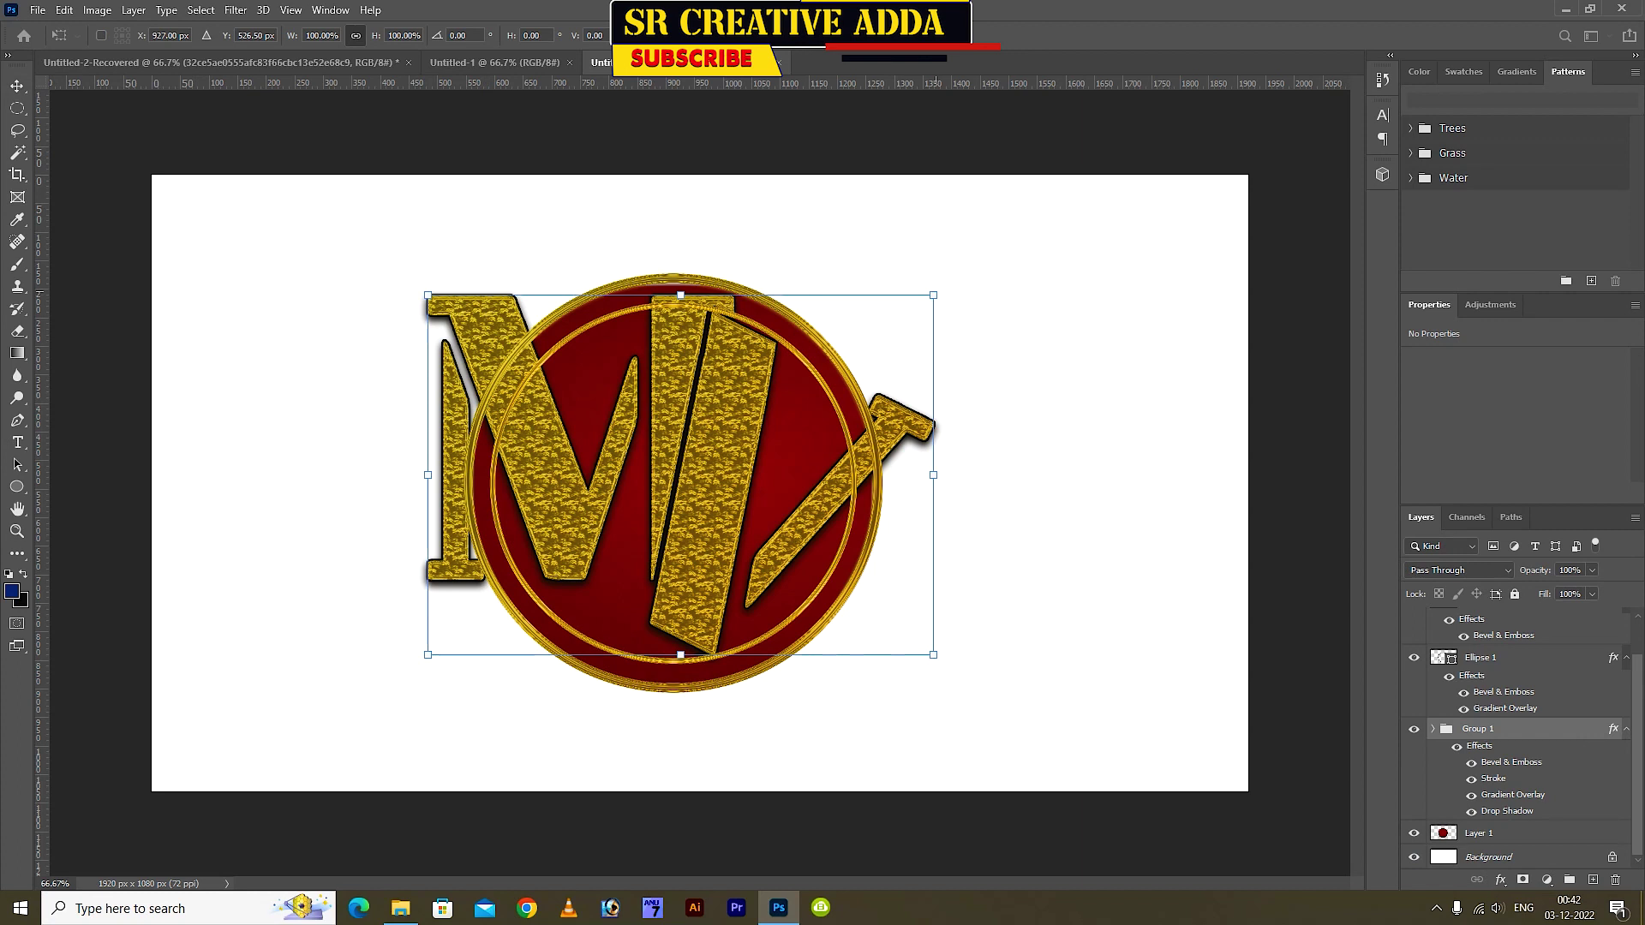
mouse_move(934, 295)
left_mouse_down()
mouse_move(729, 440)
mouse_move(849, 385)
left_mouse_up()
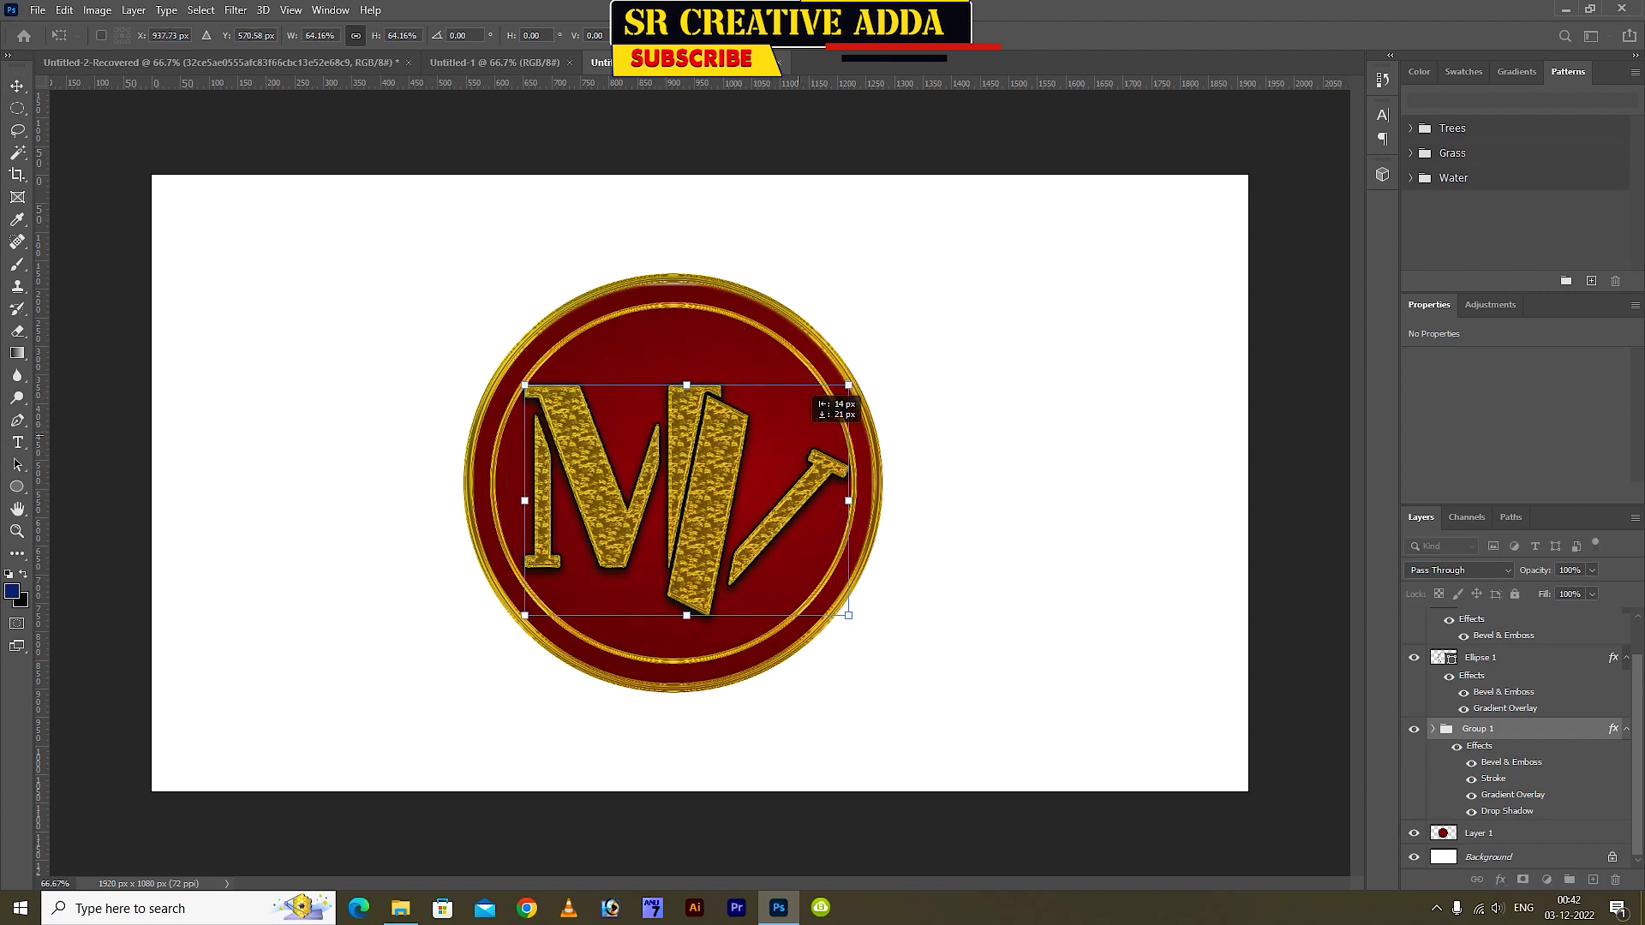
mouse_move(848, 385)
left_mouse_down()
mouse_move(820, 412)
mouse_move(833, 380)
left_mouse_up()
key("Return")
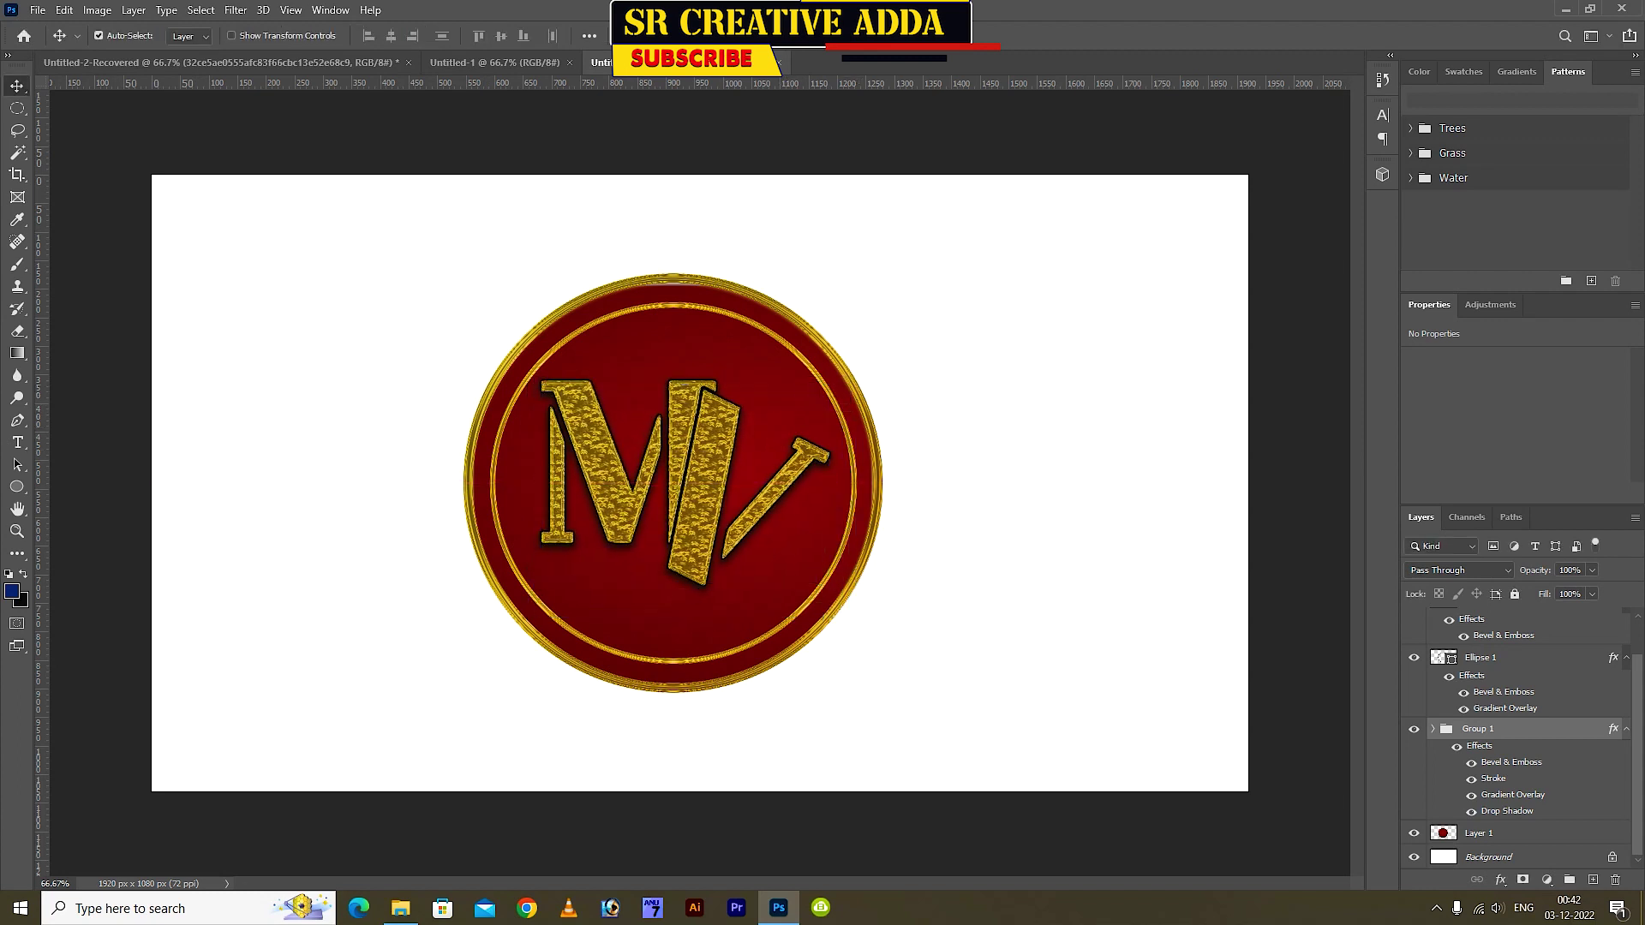
key("ctrl+z")
Type 'CREATIONS' in dark text and position it centred below the MV monogram
key("t")
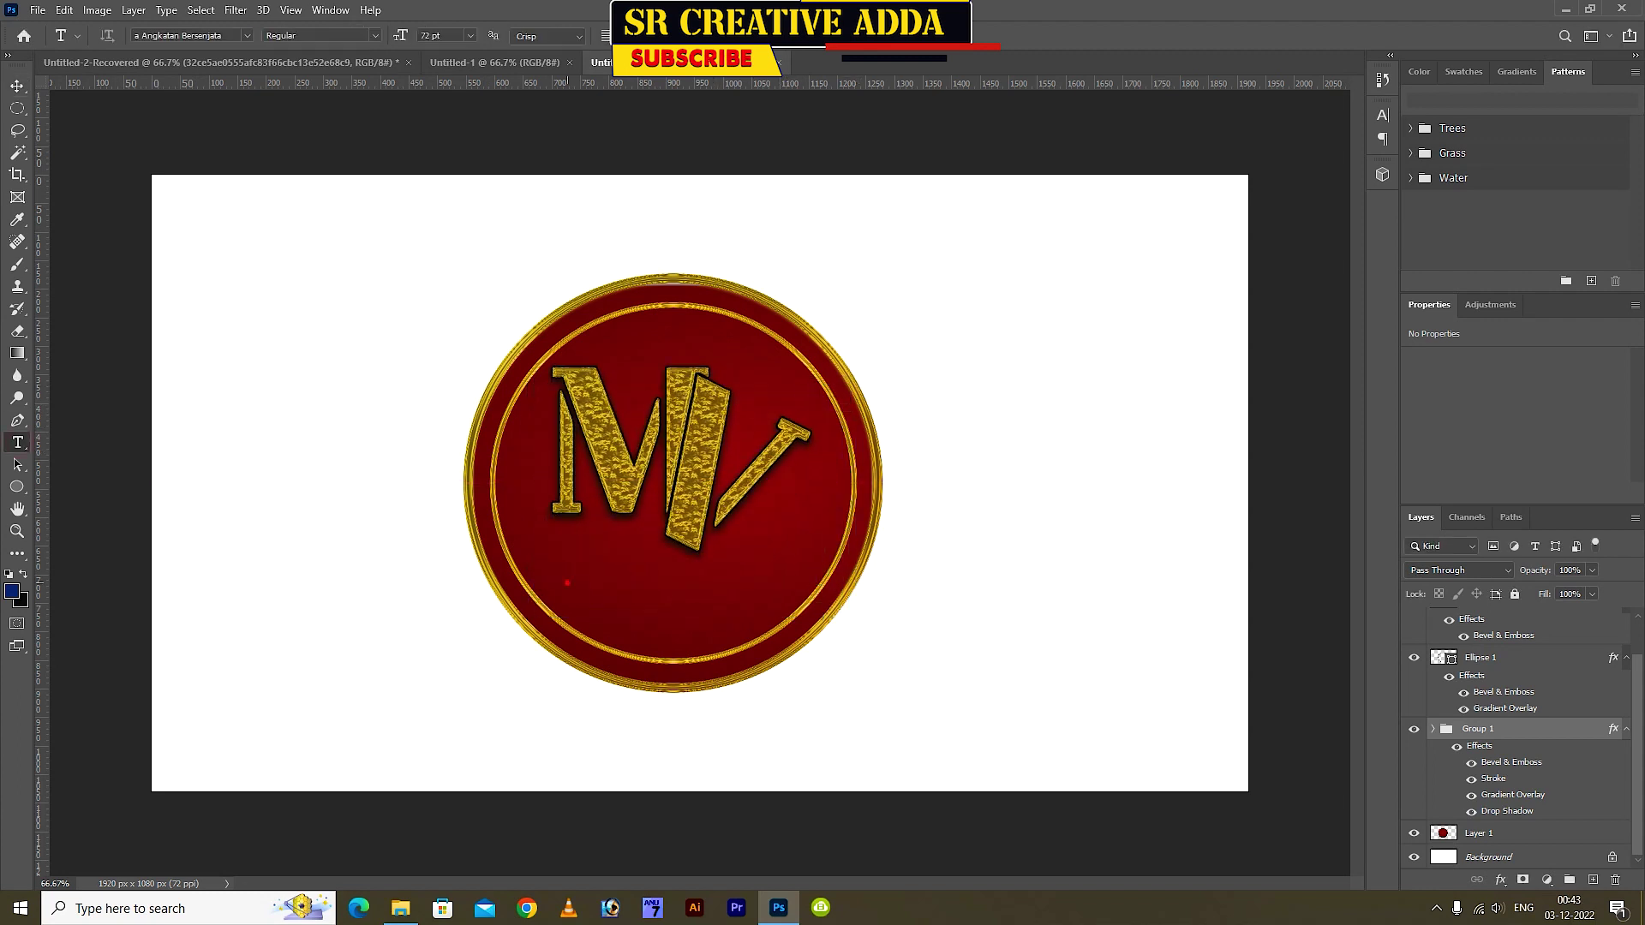
left_click(567, 583)
type("CREATIONS")
key("ctrl+Return")
key("v")
left_click_drag(583, 567, 681, 587)
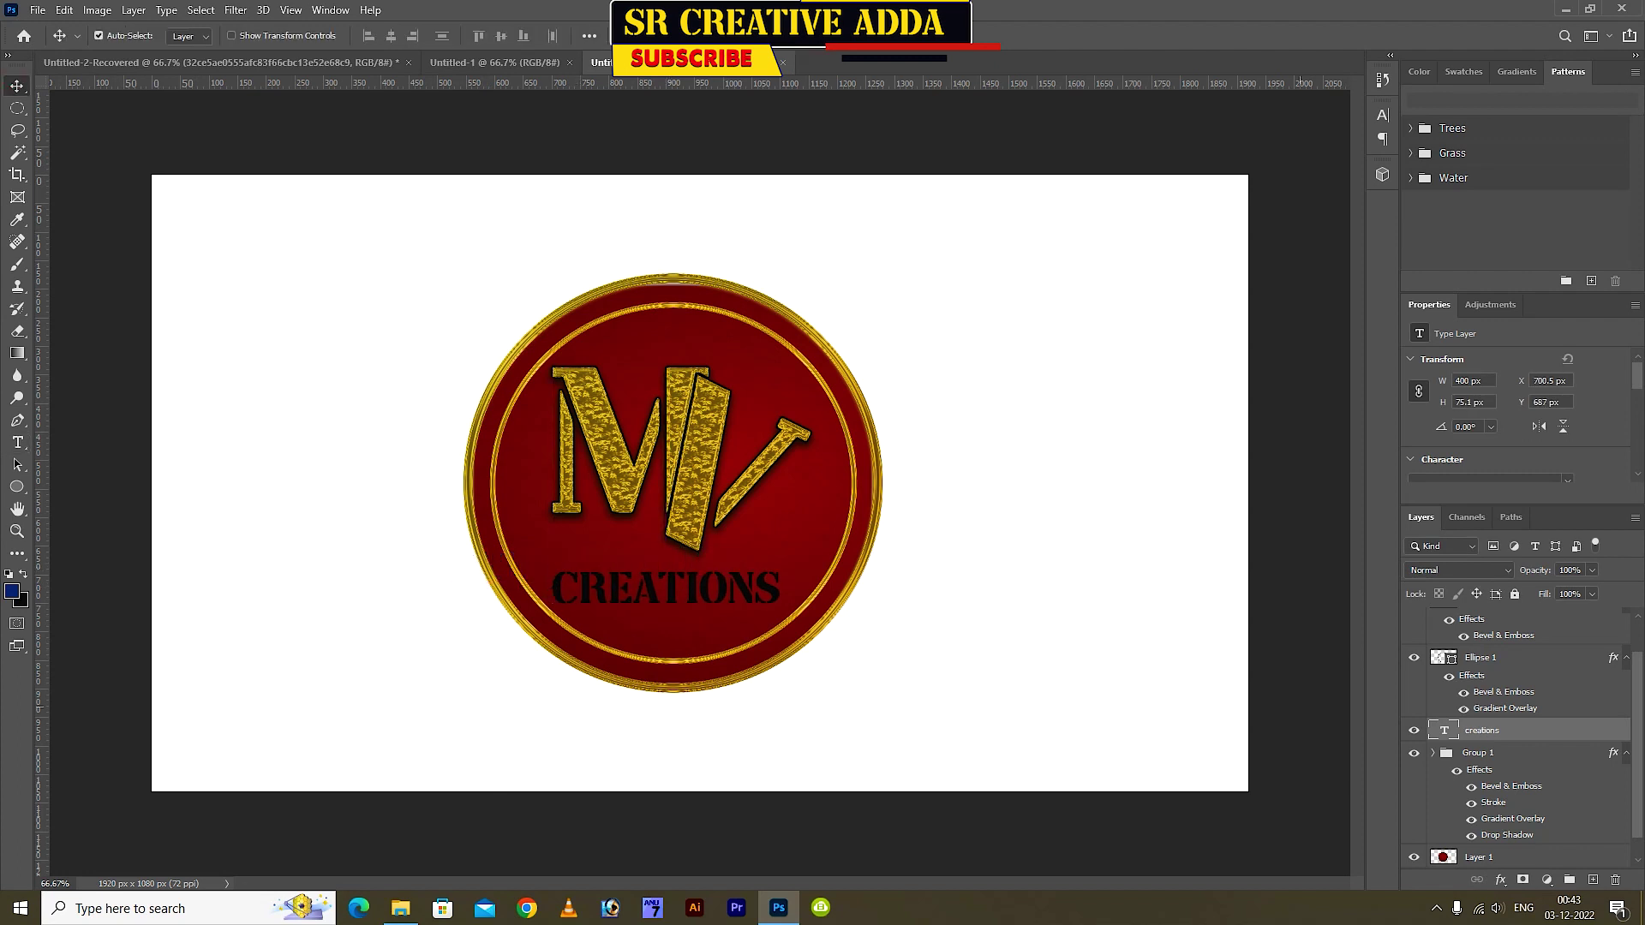
scroll(1517, 737, "down", 1)
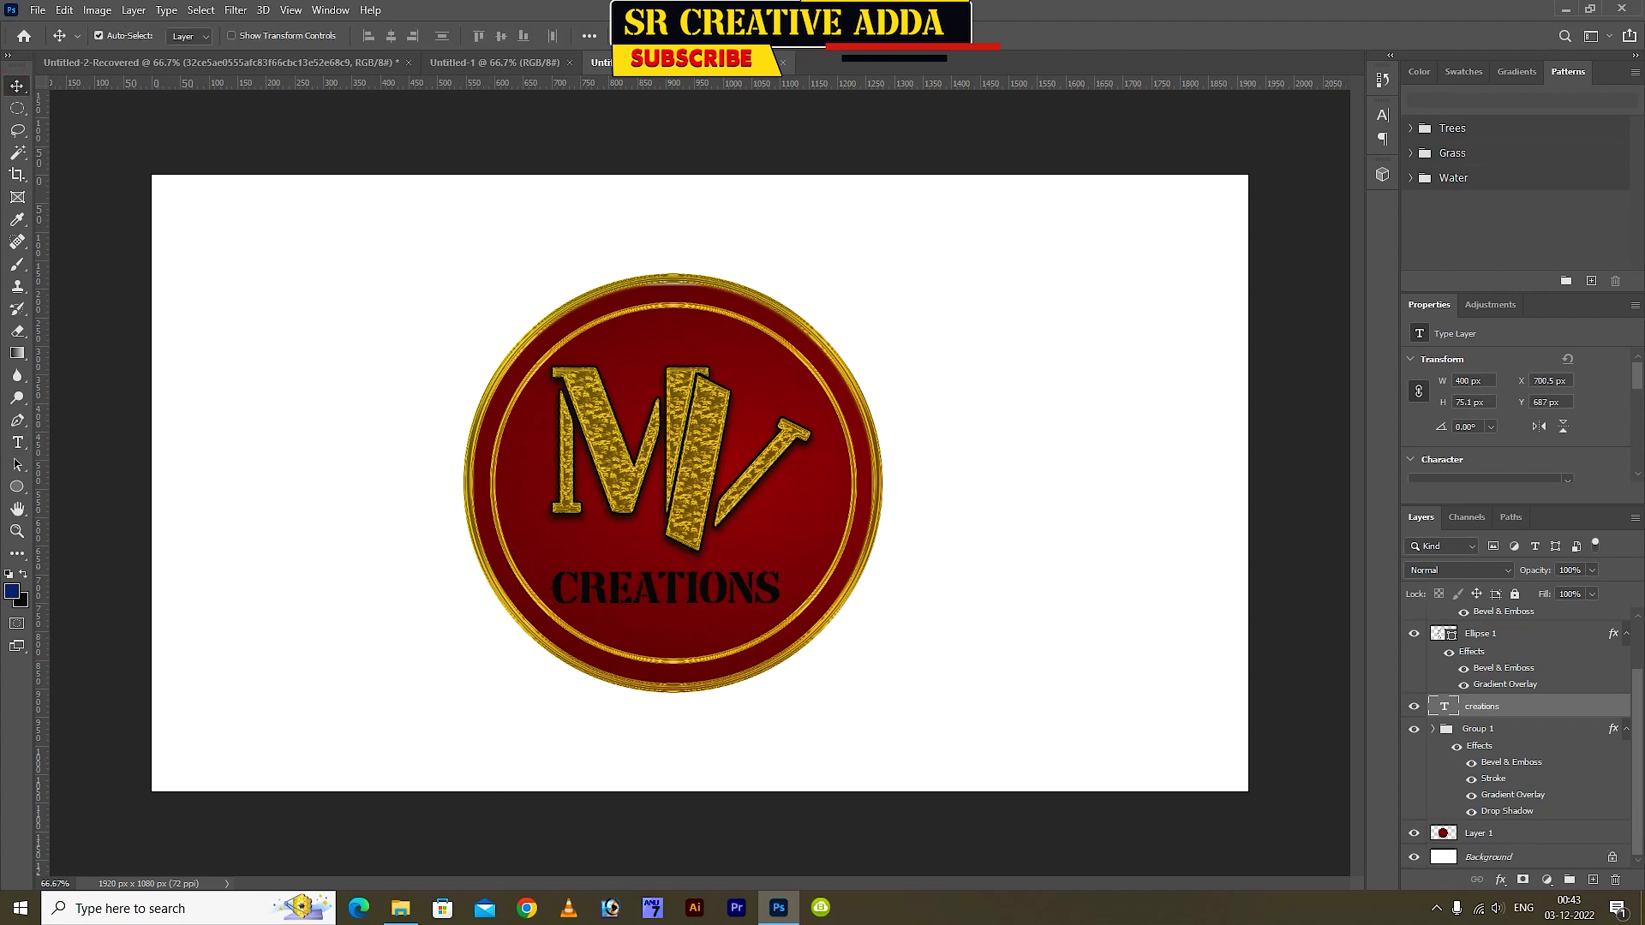
scroll(1517, 737, "down", 2)
right_click(1508, 785)
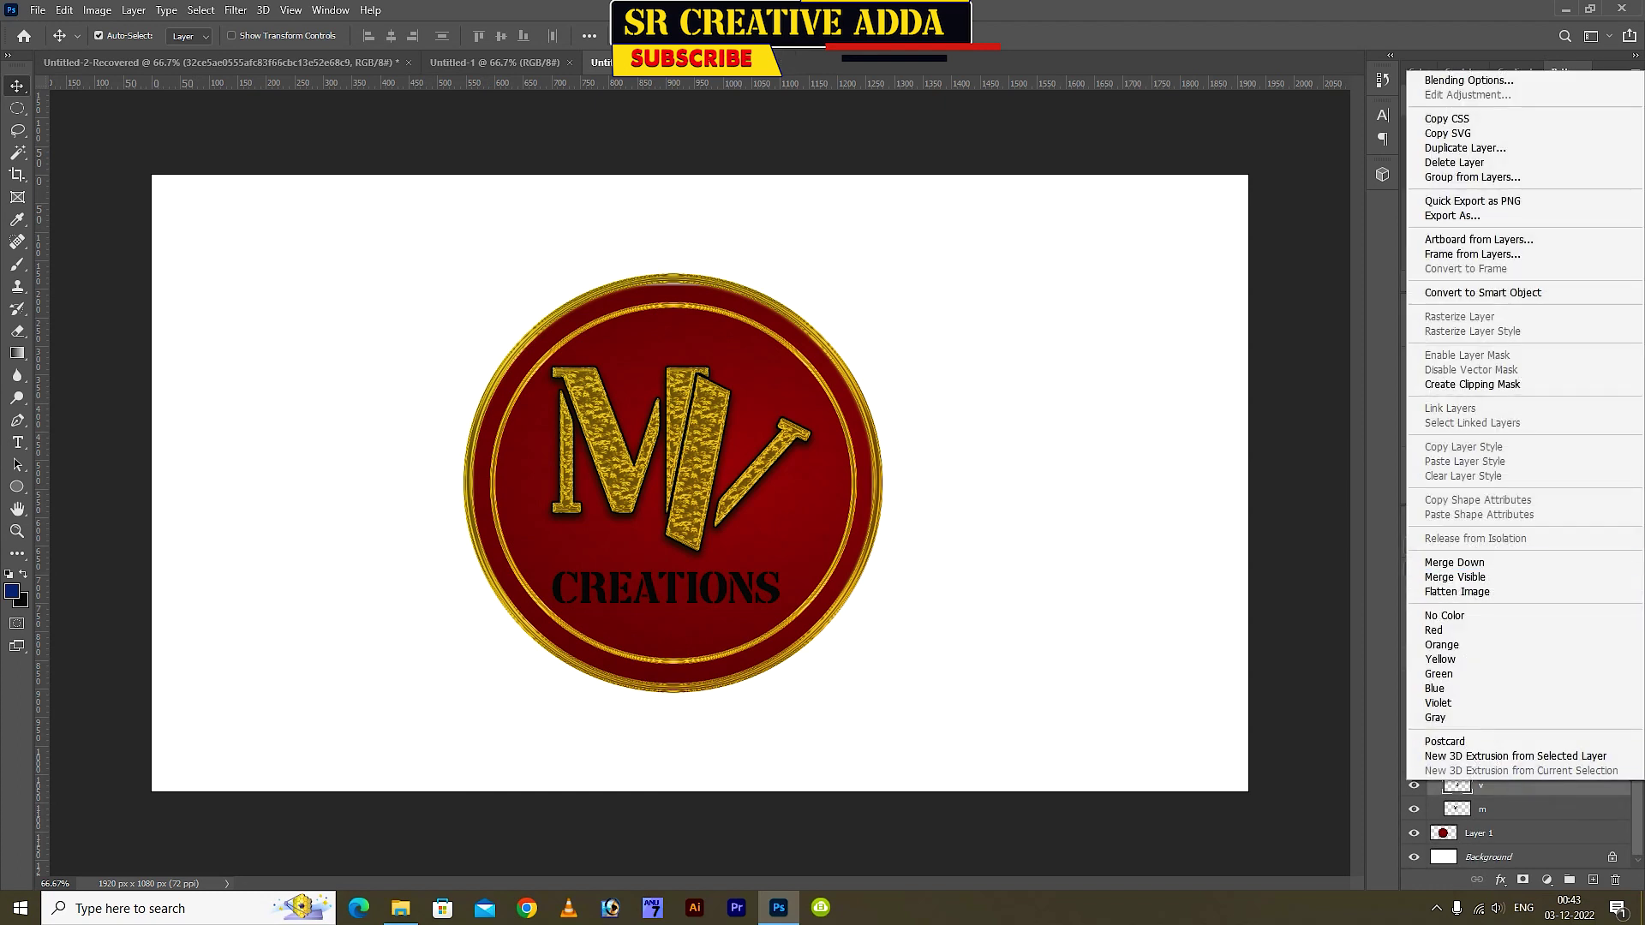
Copy the gold group's layer style and paste it onto the CREATIONS text layer
left_click(1148, 610)
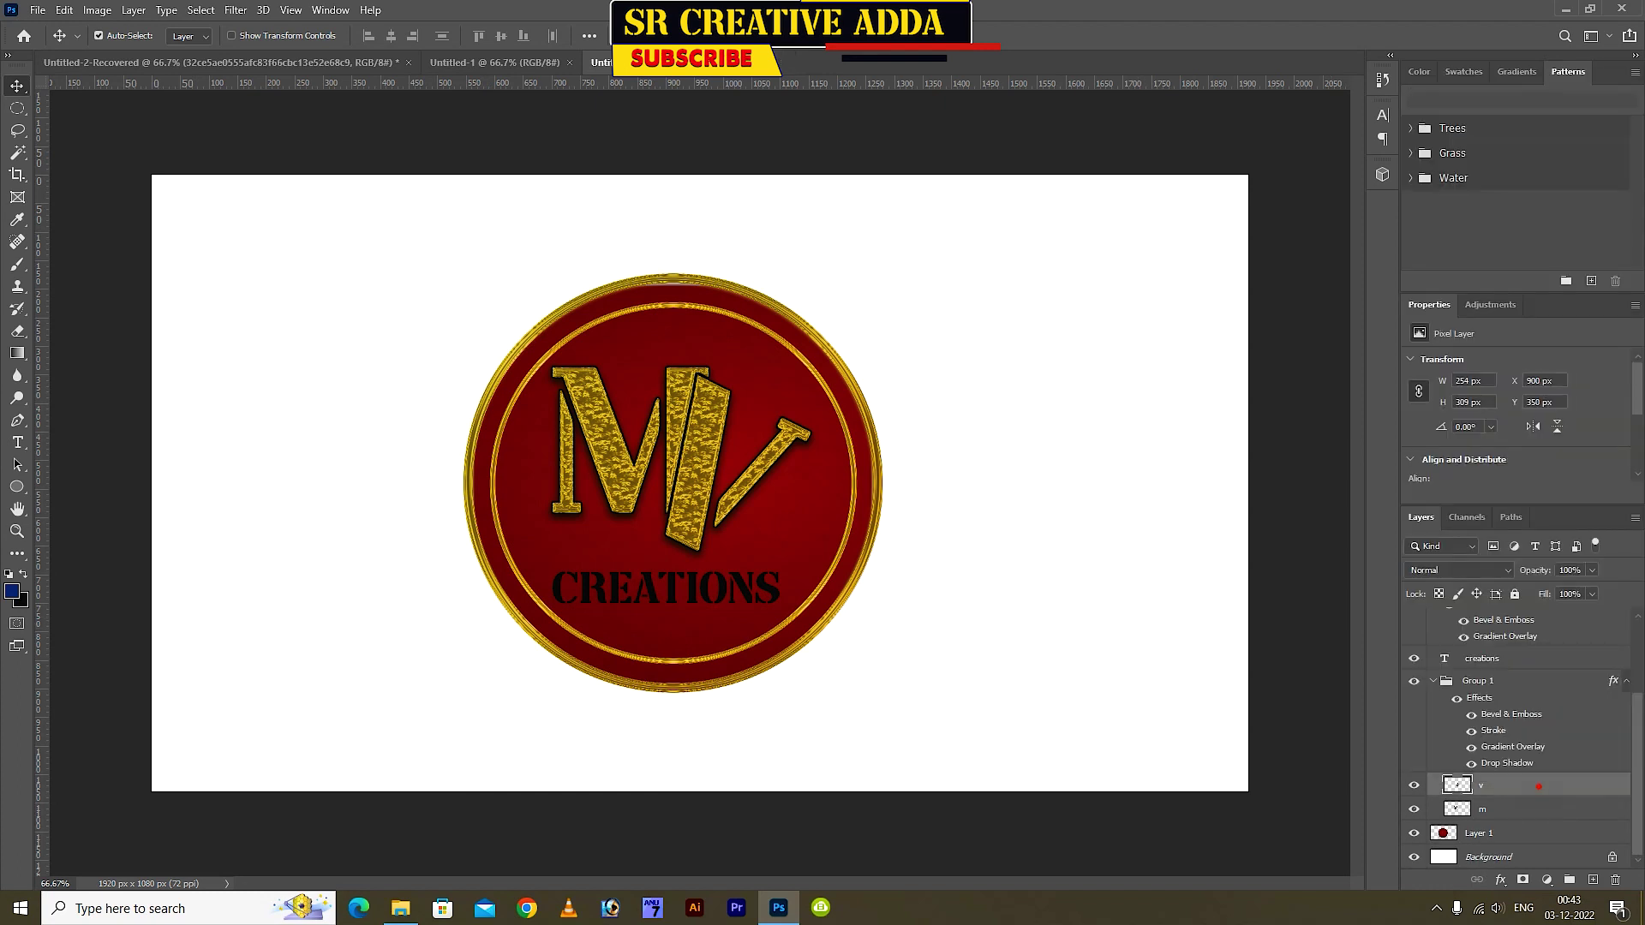
right_click(1502, 697)
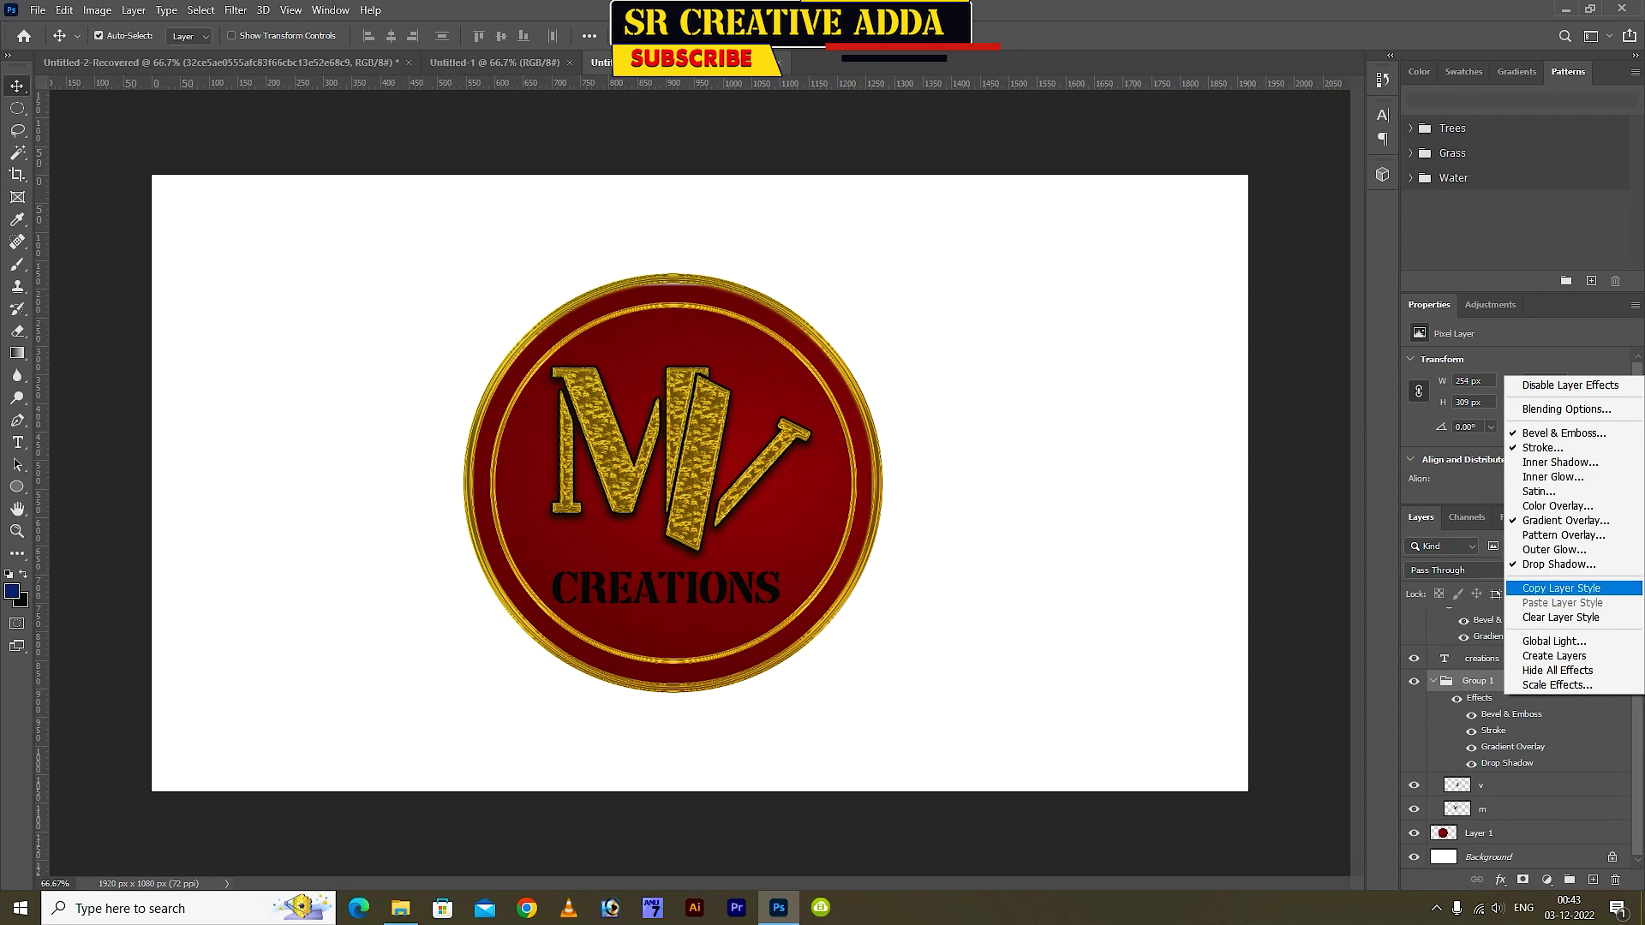
left_click(1568, 590)
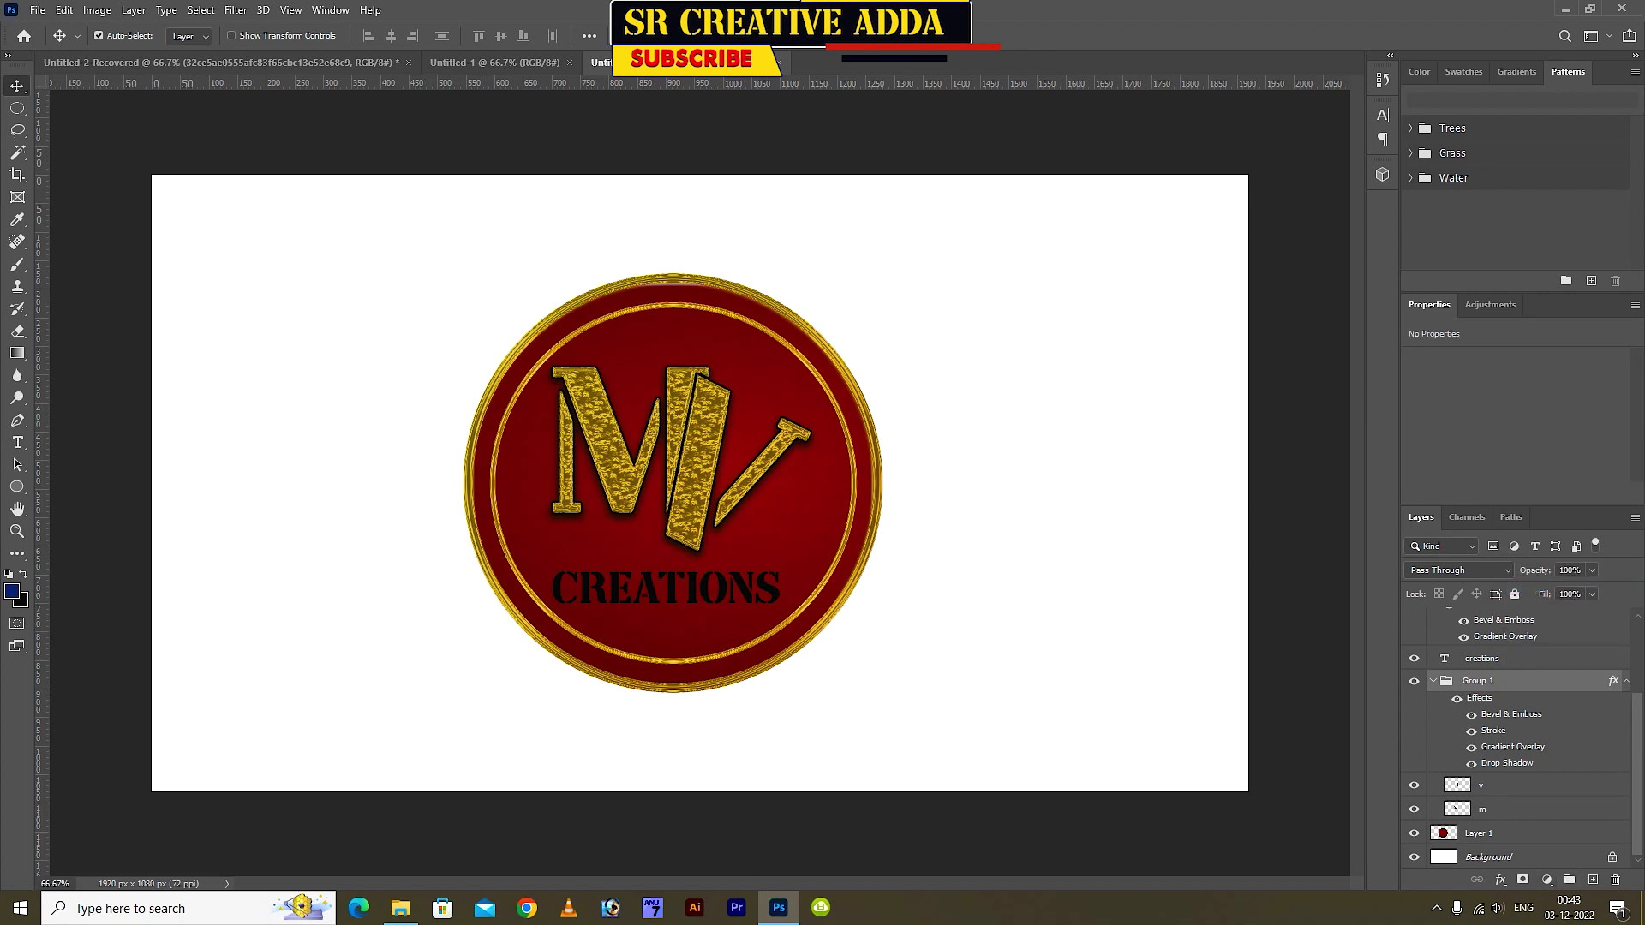
right_click(1491, 658)
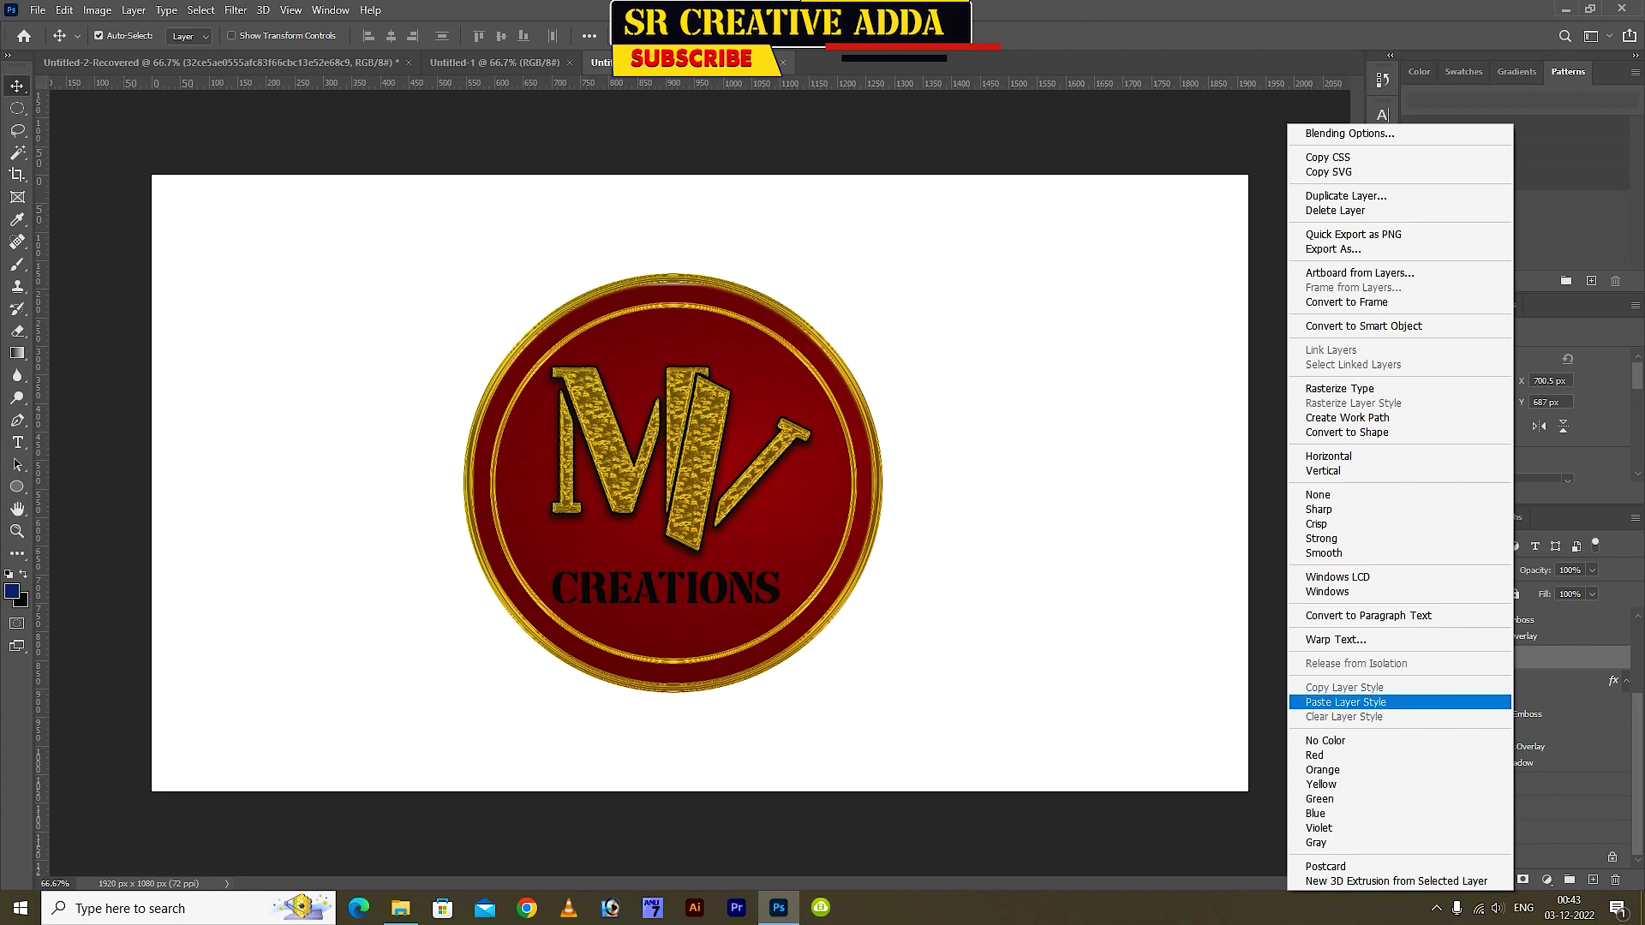
left_click(1345, 702)
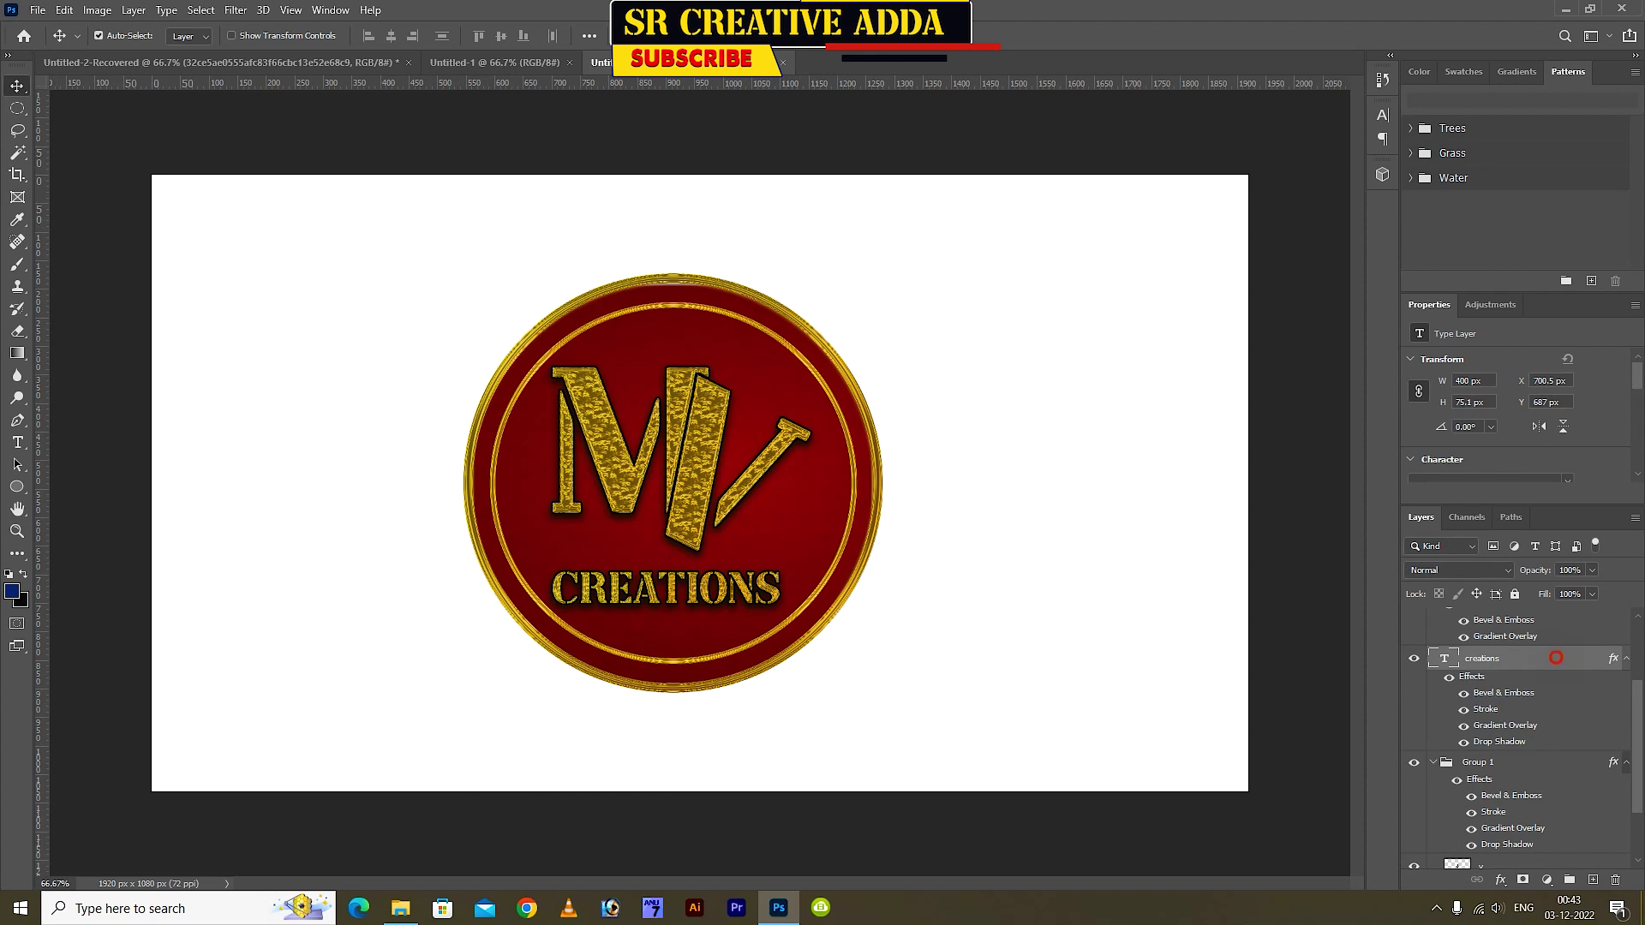
Shorten and lighten the CREATIONS drop shadow and add an Inner Shadow
double_click(1555, 658)
left_click_drag(1274, 257, 1271, 257)
left_click_drag(1351, 204, 1313, 204)
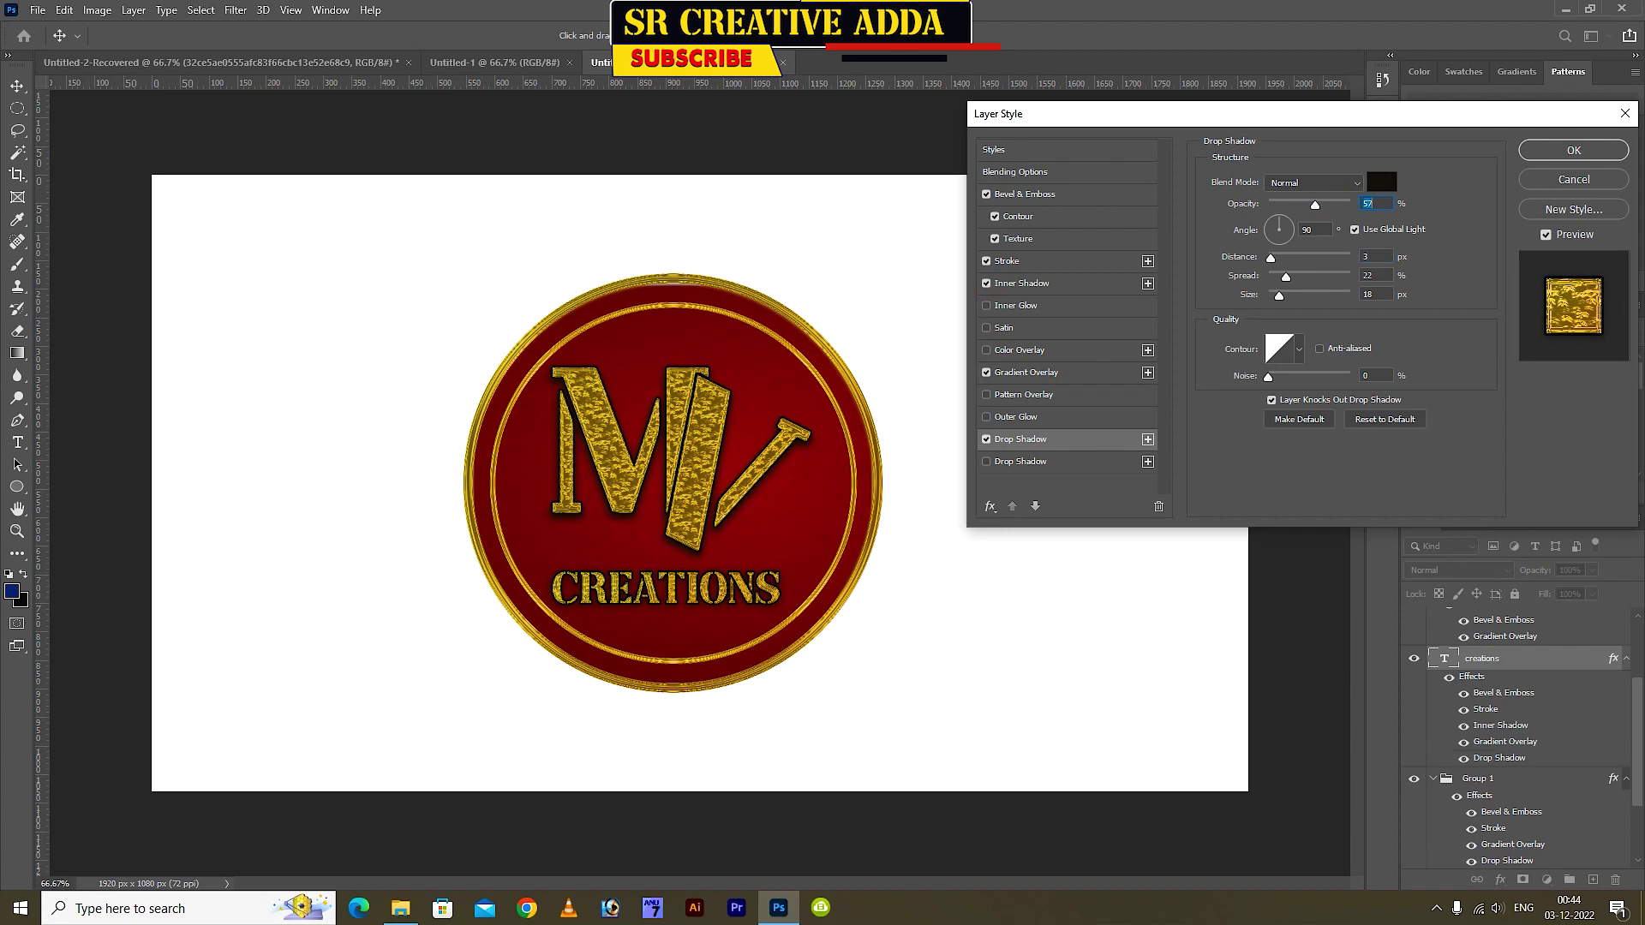
left_click(1035, 283)
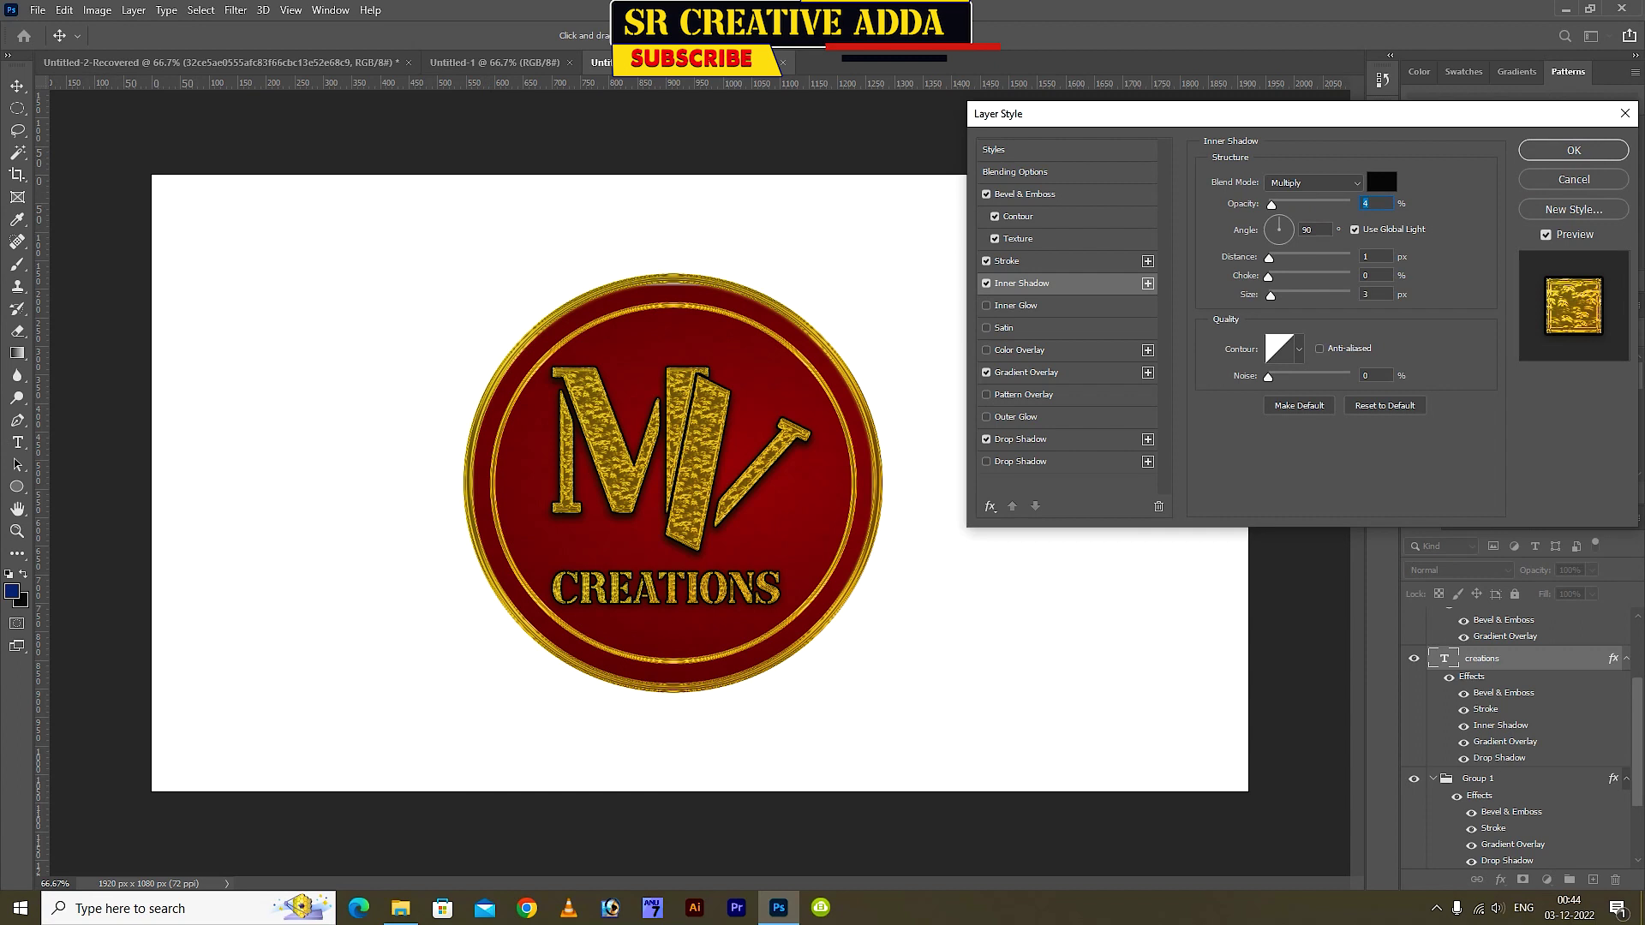
key("Return")
Select the MV monogram group and enlarge it slightly
key("alt+bracketleft")
key("alt+bracketleft")
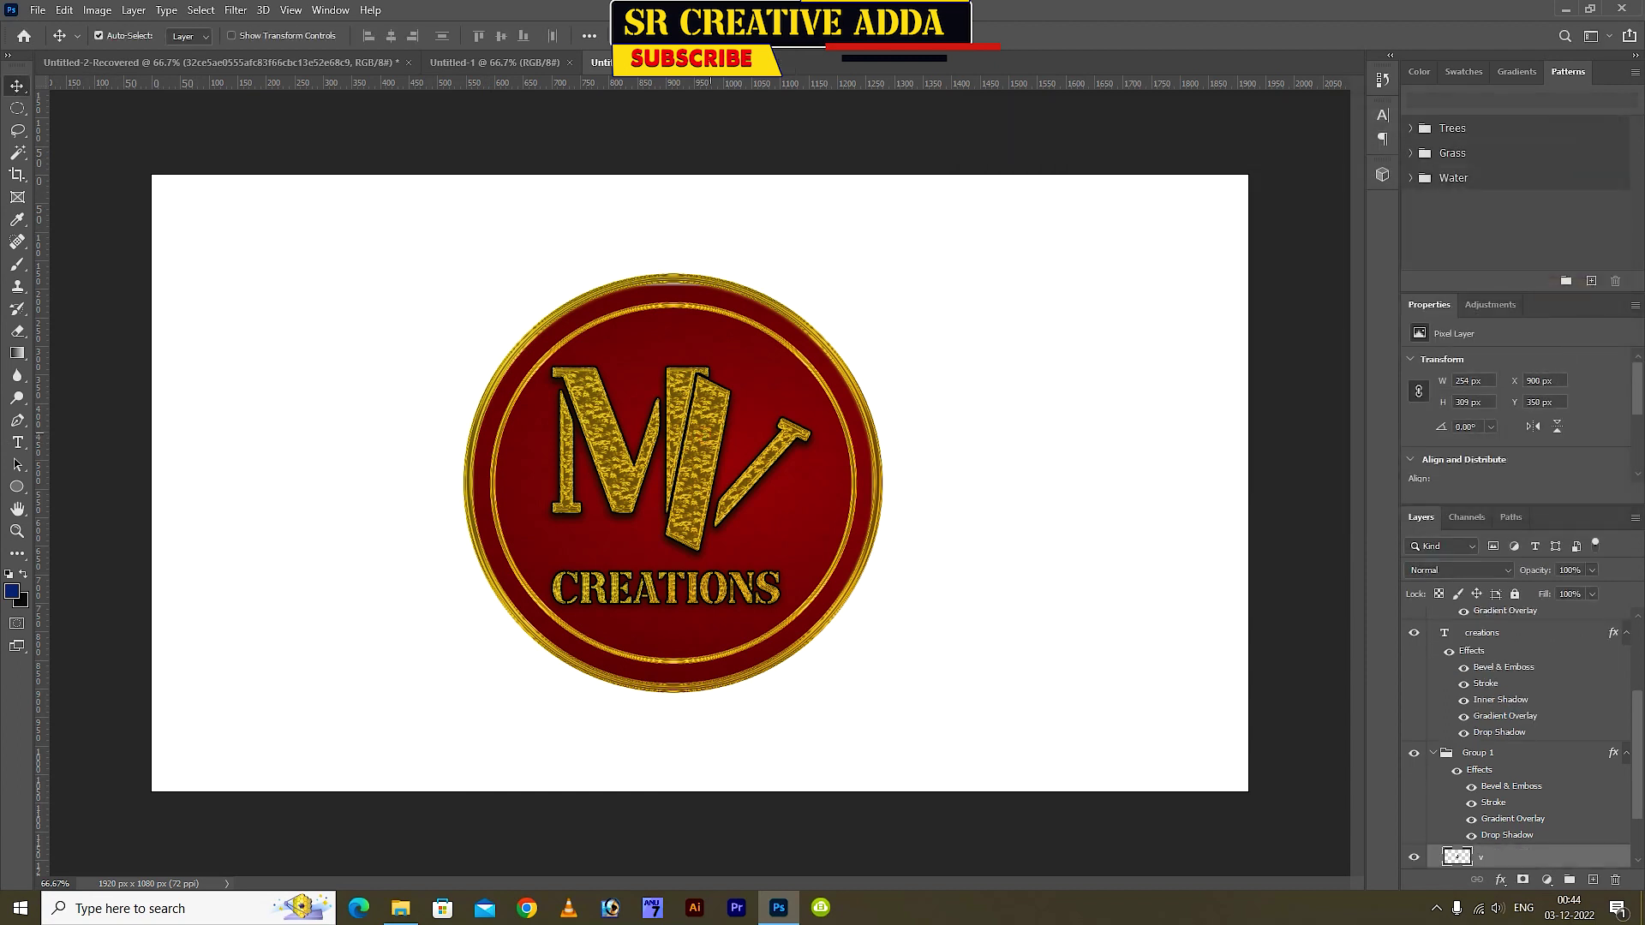
left_click(694, 382)
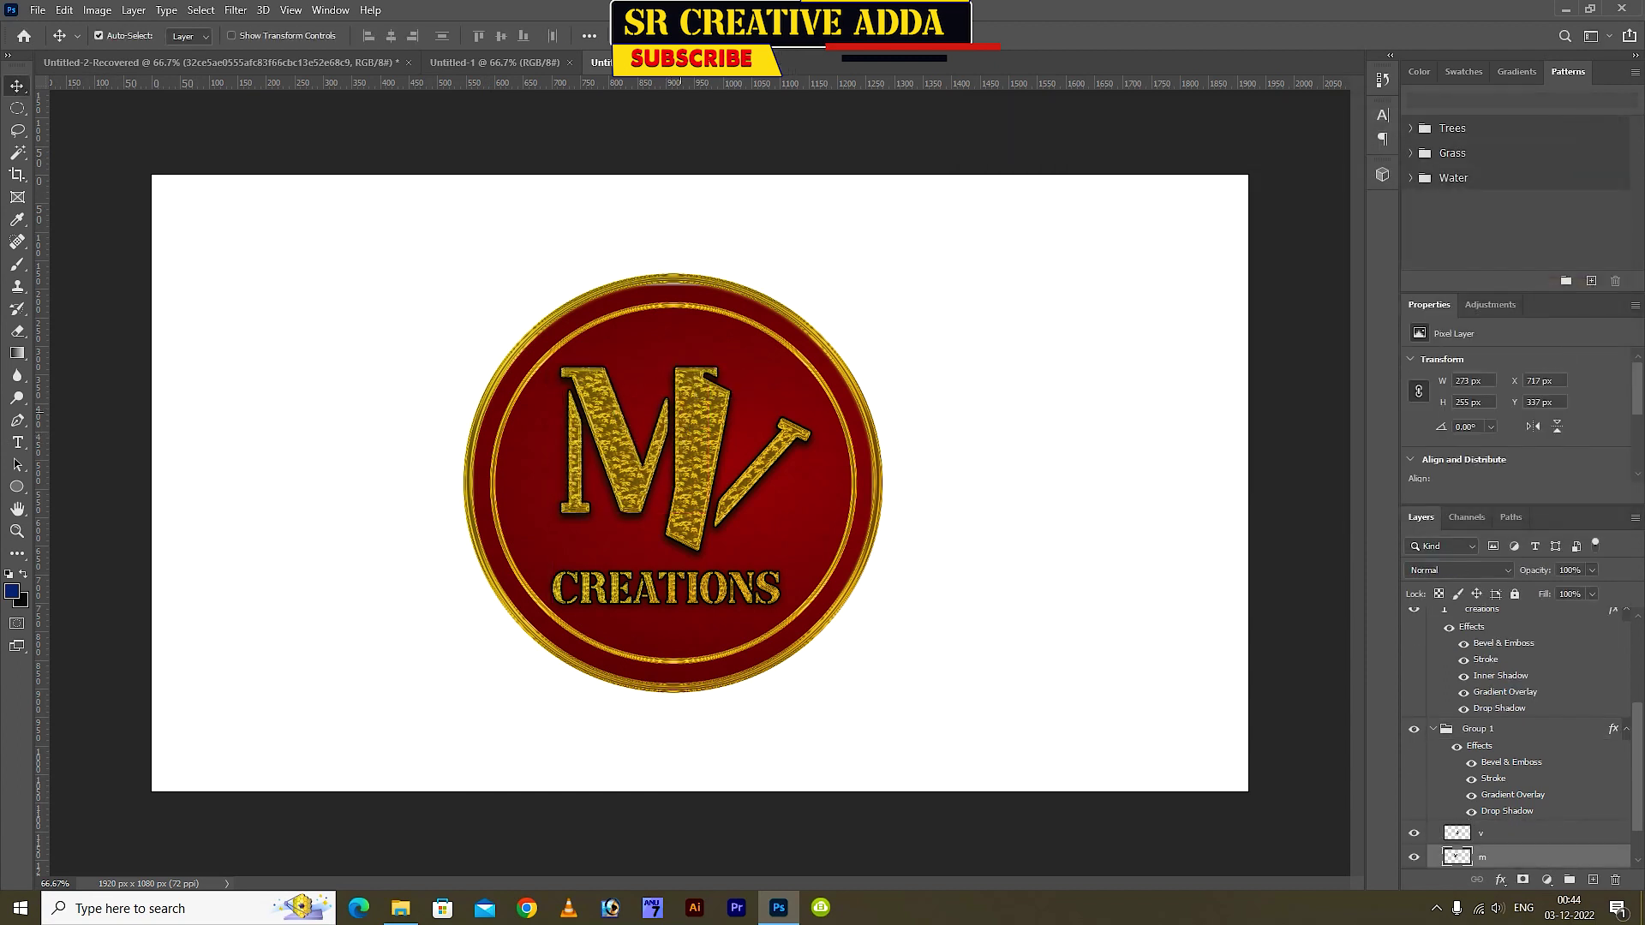
key("alt+bracketright")
key("alt+bracketright")
key("ctrl+t")
left_click_drag(810, 367, 826, 355)
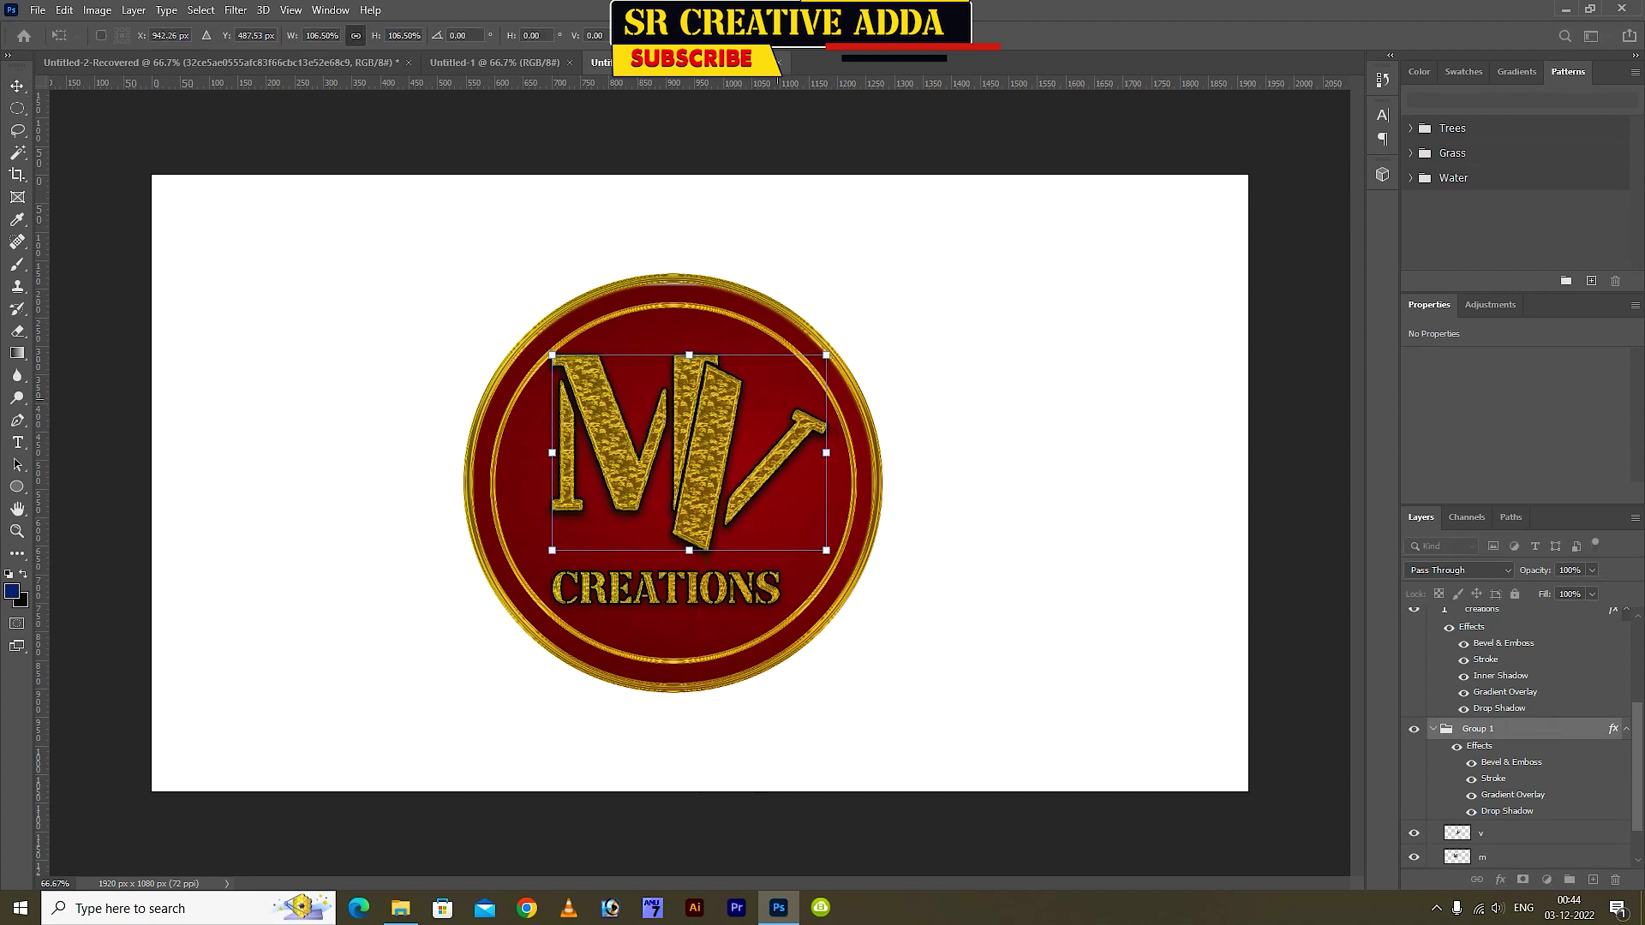
key("Return")
Copy the gold star image from Chrome and paste it into the badge document
right_click(1310, 343)
left_click(1374, 558)
left_click(528, 908)
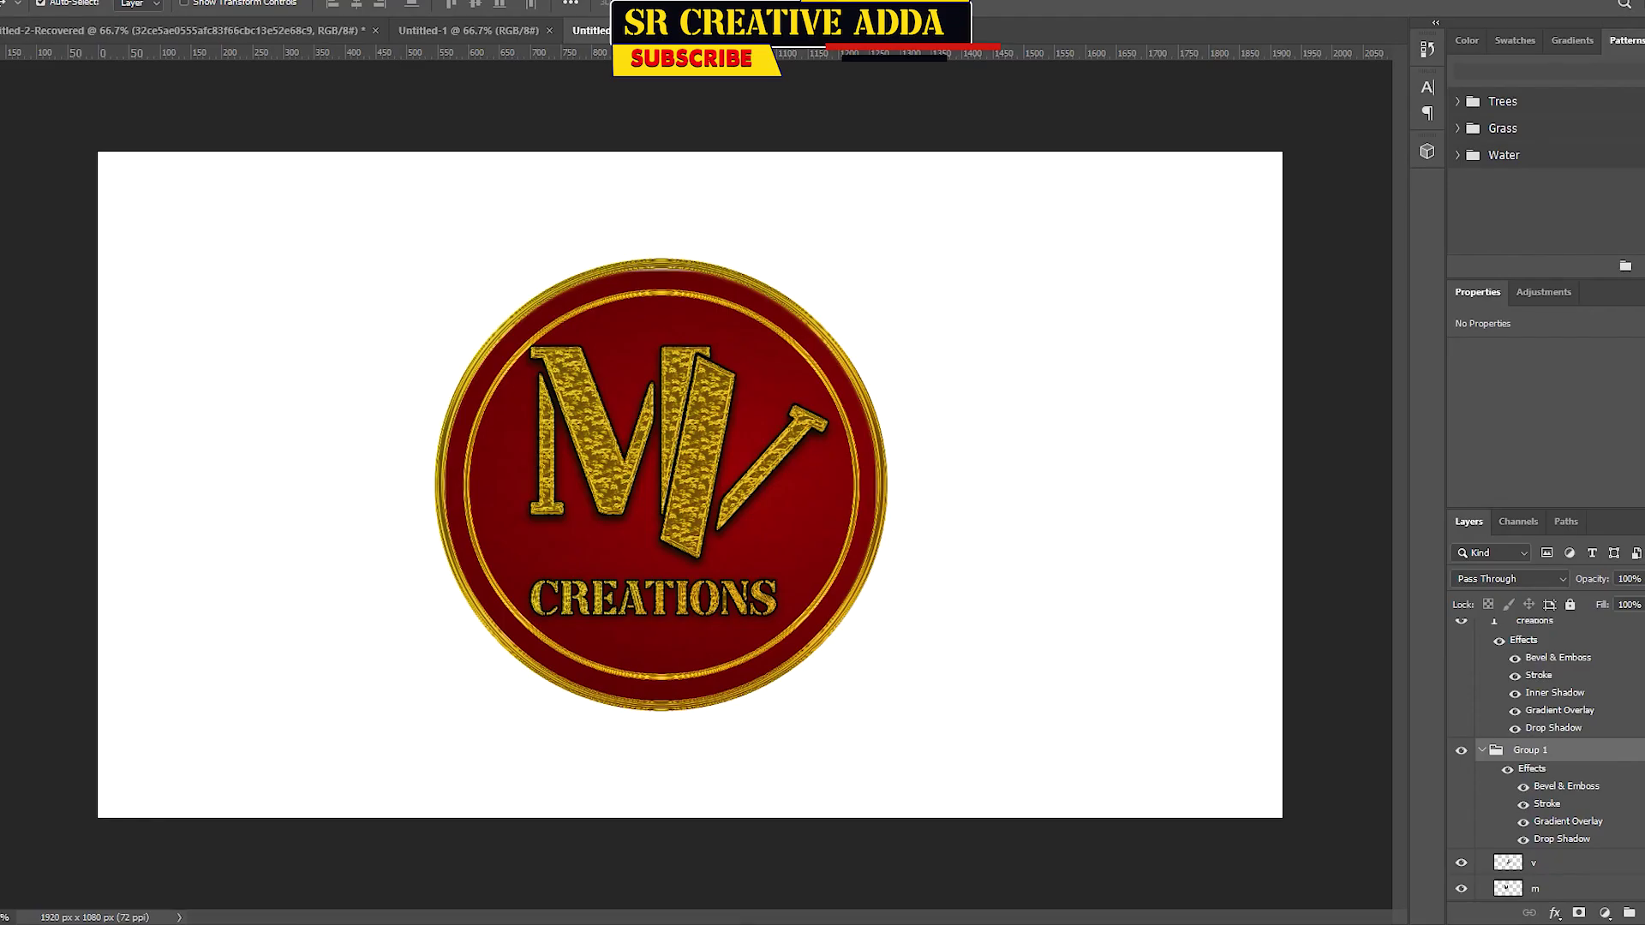
key("ctrl+v")
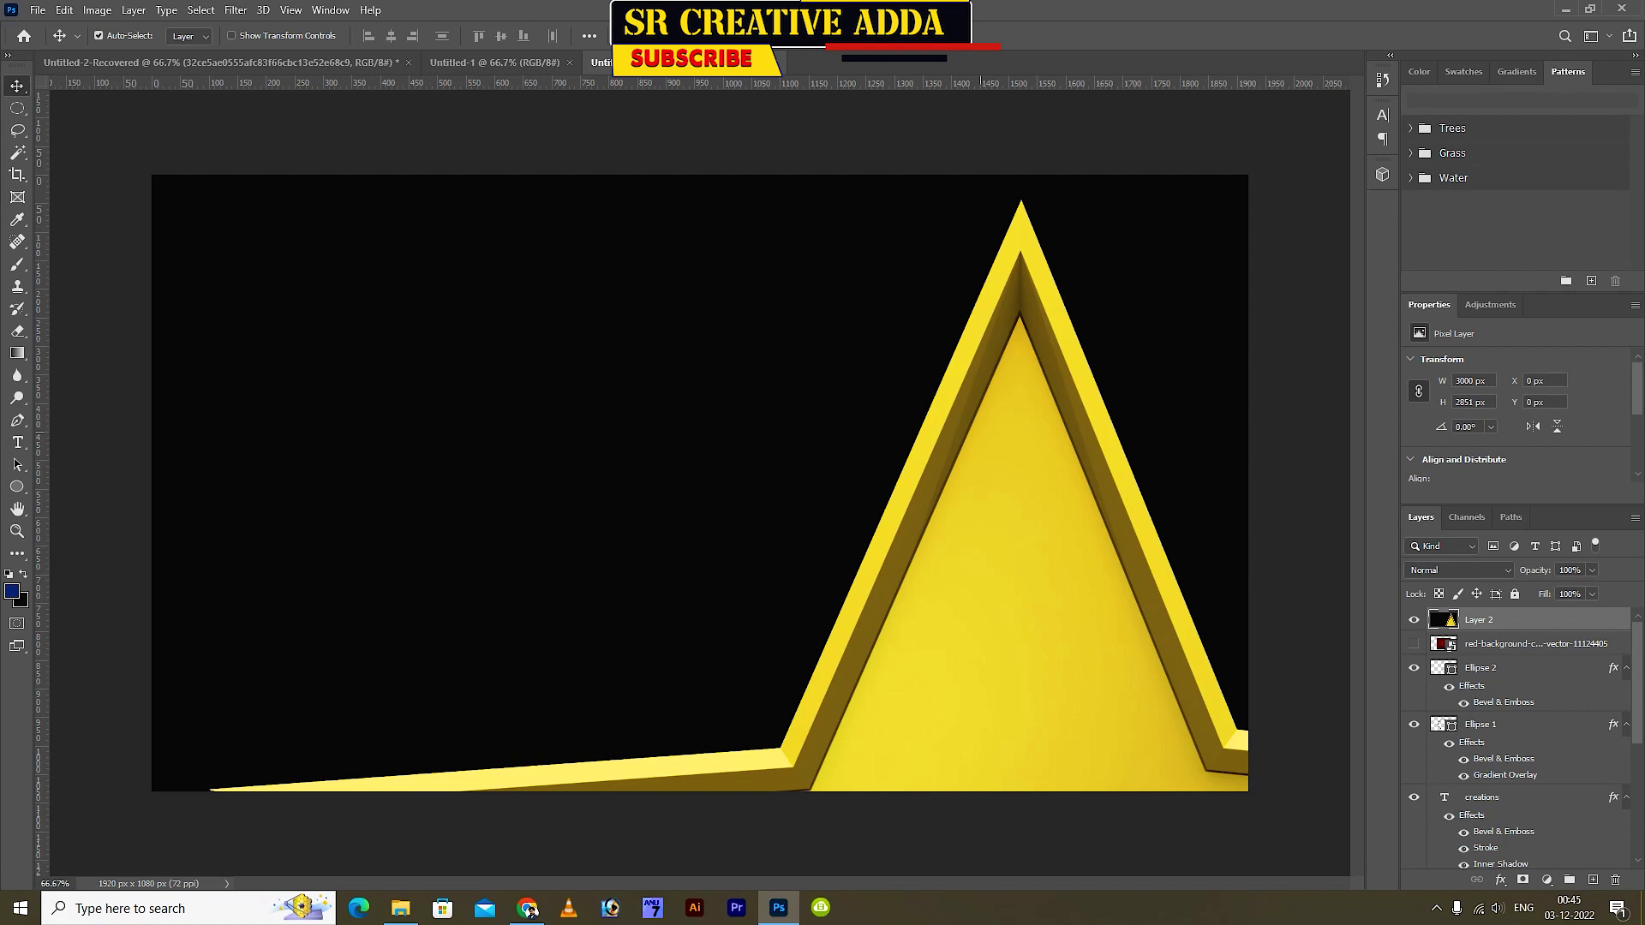
Shrink the pasted star image and set it beside the badge
key("ctrl+minus")
key("ctrl+minus")
key("ctrl+minus")
key("ctrl+minus")
key("ctrl+t")
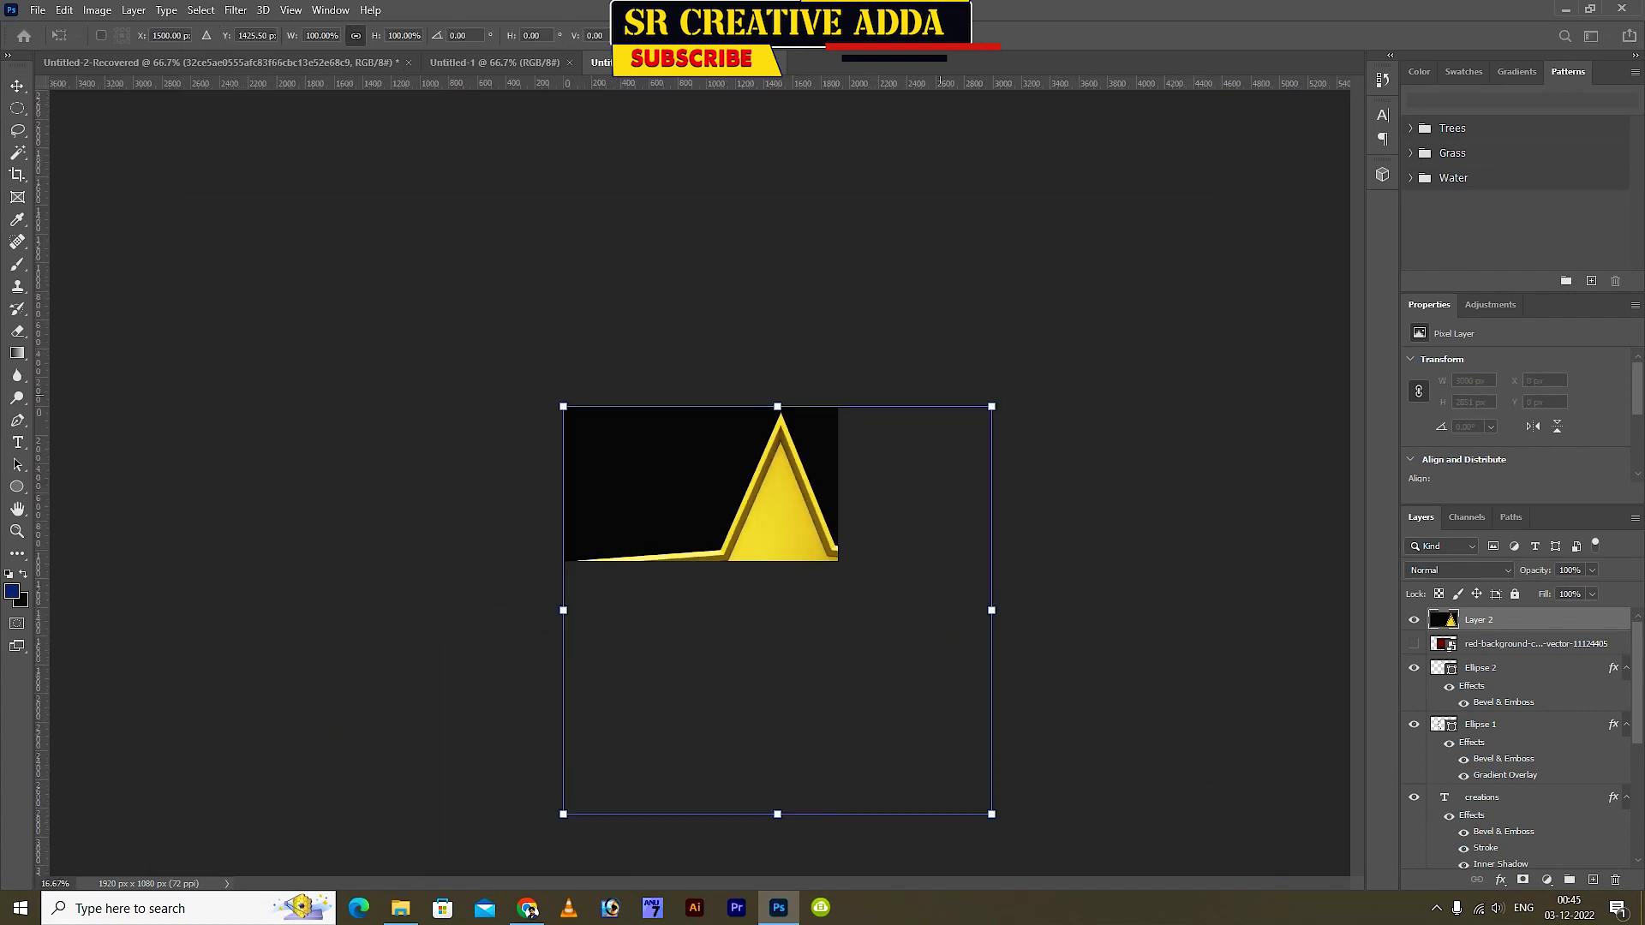
mouse_move(991, 407)
left_mouse_down()
mouse_move(624, 754)
mouse_move(777, 460)
left_mouse_up()
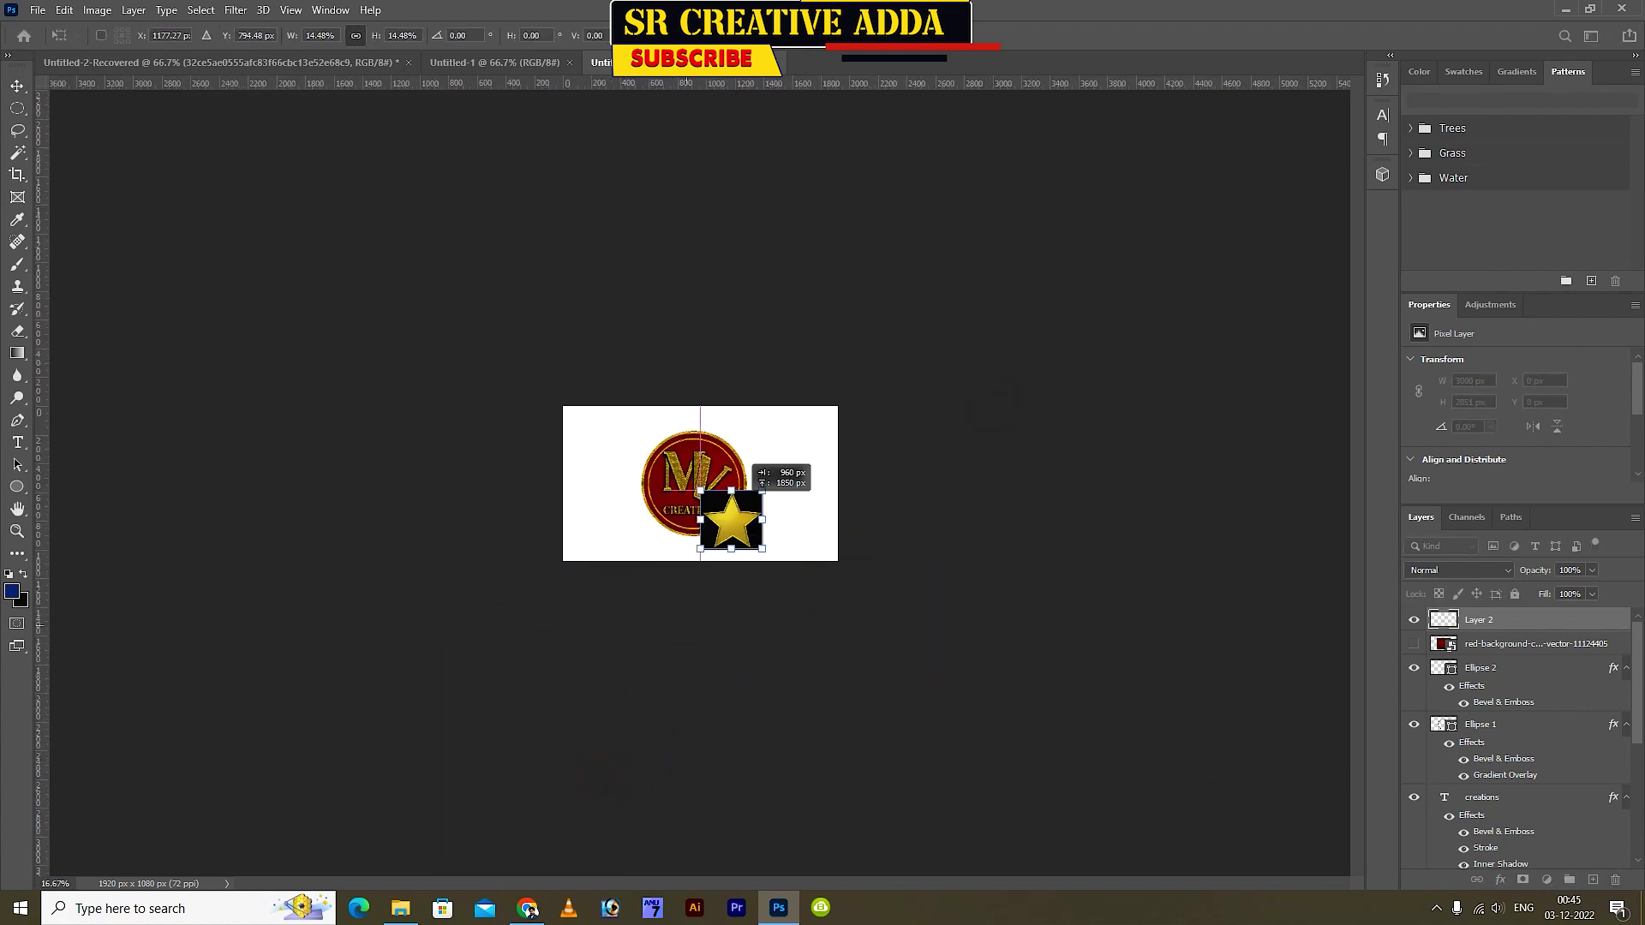
key("ctrl+plus")
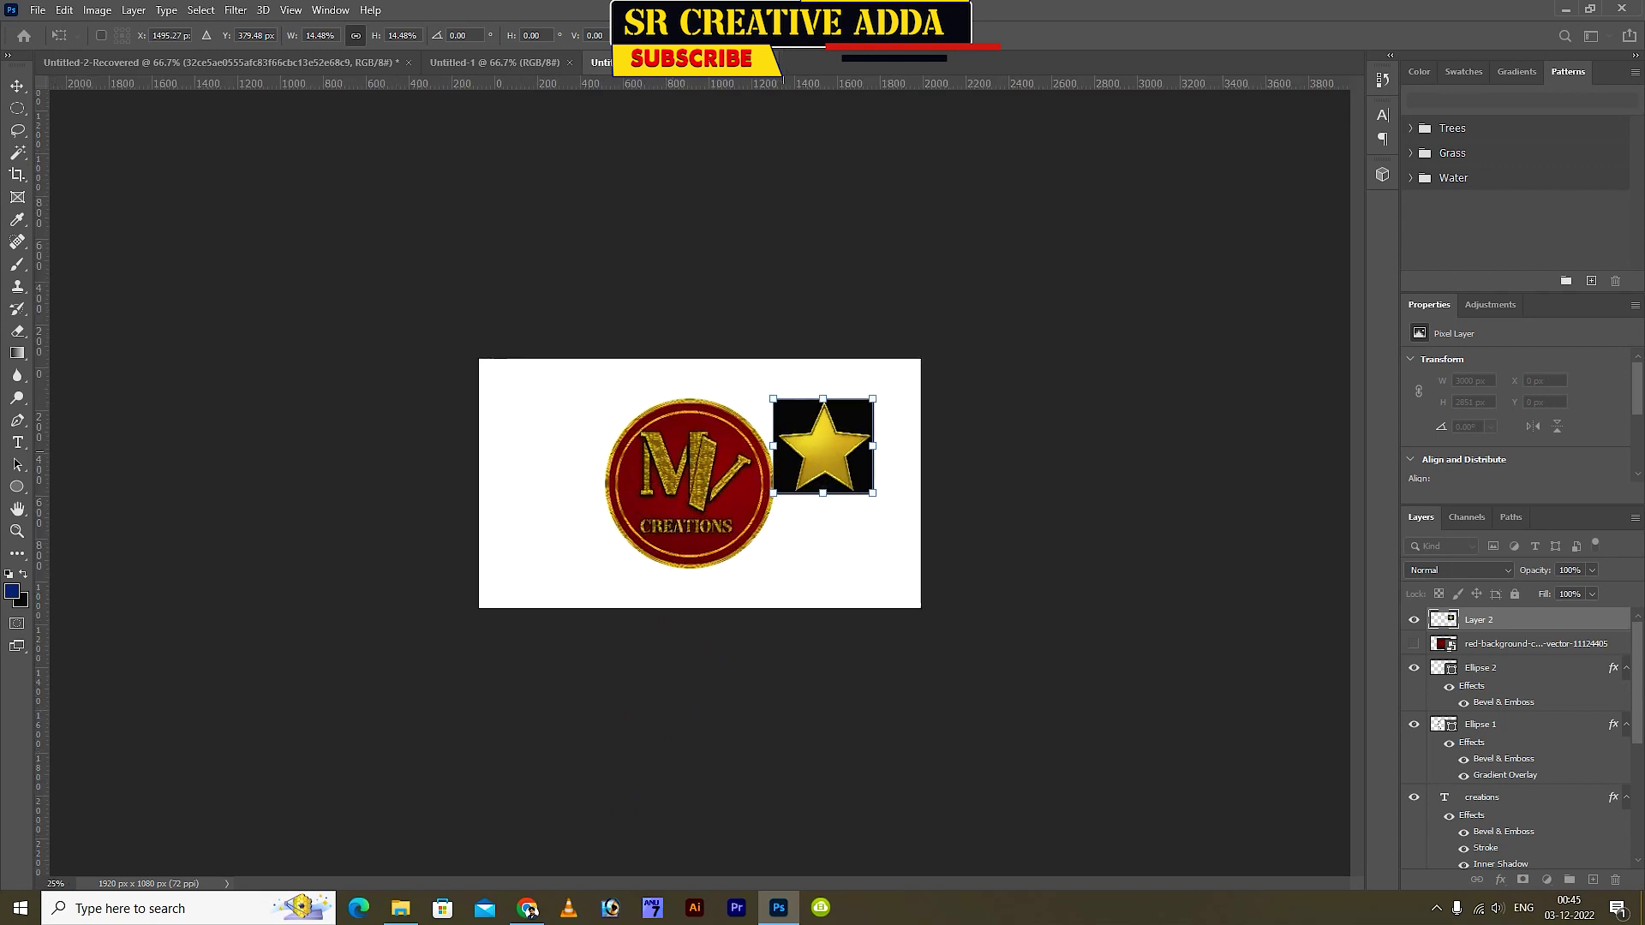
key("ctrl+plus")
key("ctrl+plus")
key("ctrl+plus")
key("Return")
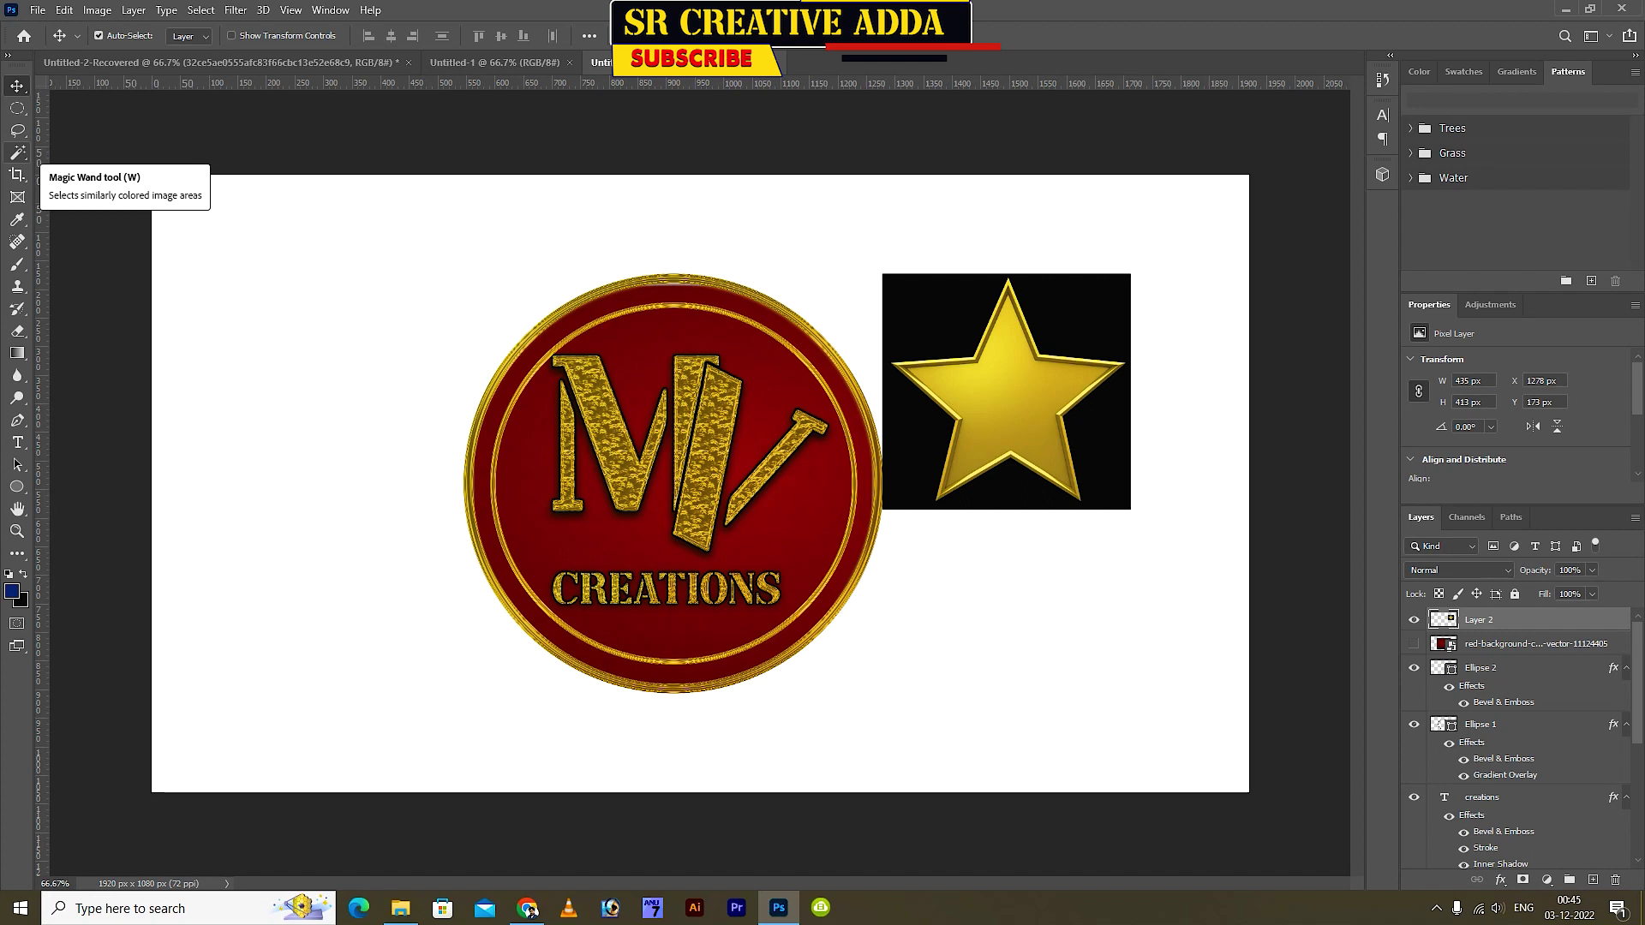
Delete the star's black background with the Magic Wand and shrink it onto the ring's right edge
left_click(17, 152)
left_click(922, 305)
key("Delete")
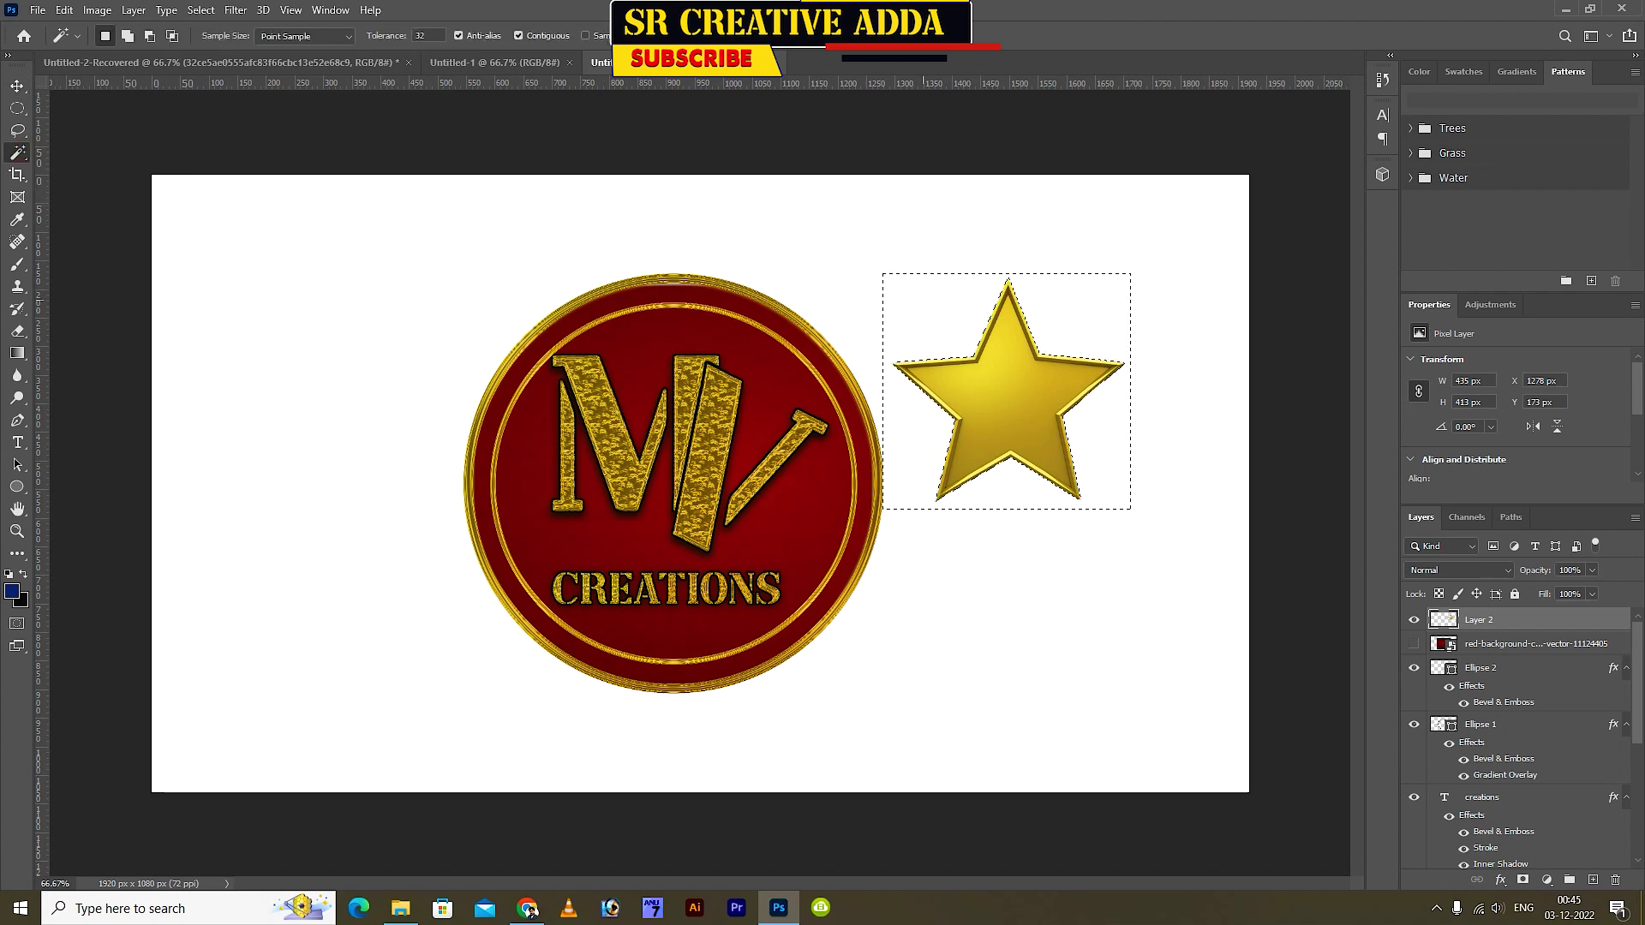
key("ctrl+t")
mouse_move(1125, 277)
left_mouse_down()
mouse_move(936, 449)
mouse_move(867, 444)
left_mouse_up()
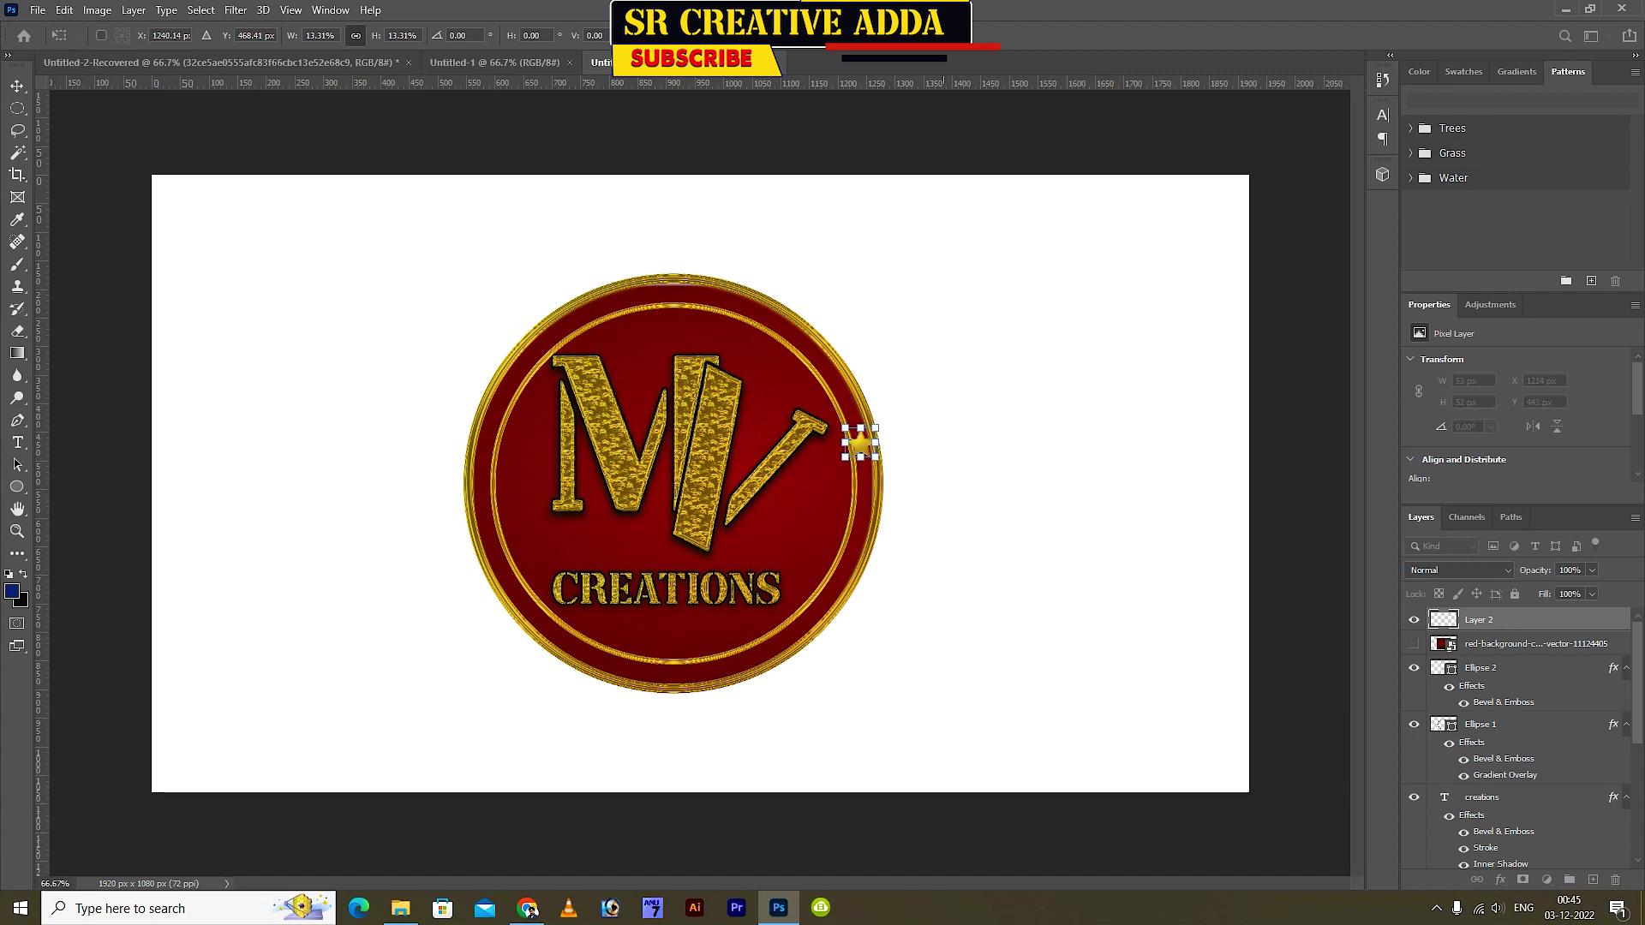
Enlarge the small gold star slightly
key("Return")
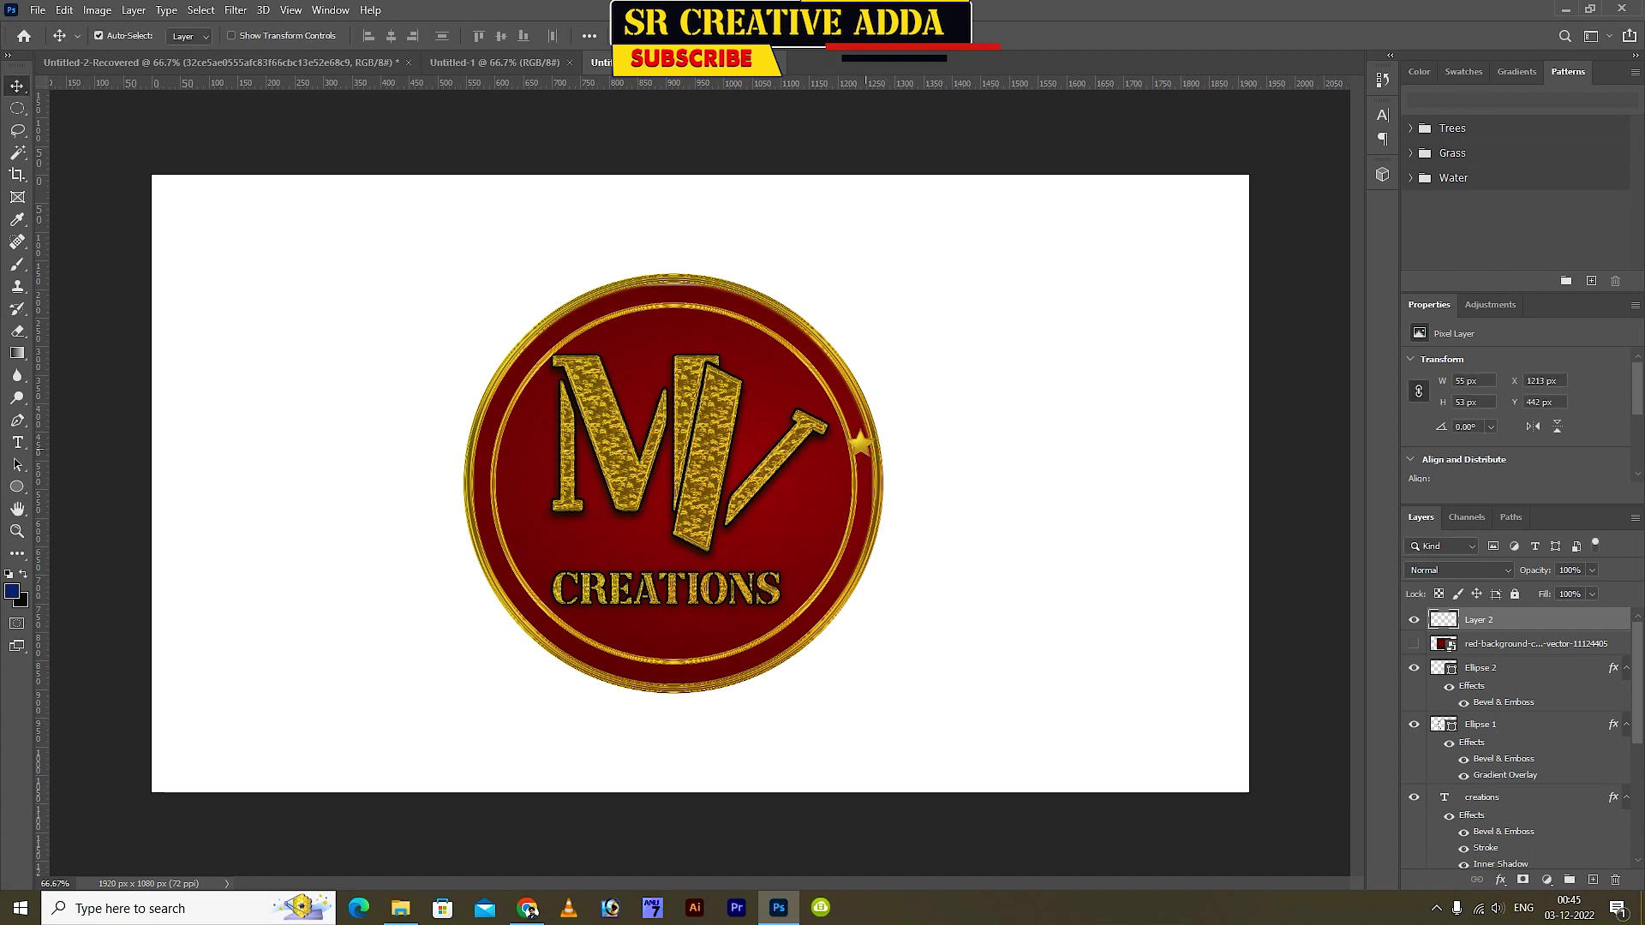
key("ctrl+t")
mouse_move(847, 429)
left_mouse_down()
mouse_move(483, 441)
mouse_move(672, 283)
mouse_move(674, 668)
left_mouse_up()
key("Return")
Alt-drag star copies around the ring and nudge the left and right stars into place
mouse_move(672, 283)
left_mouse_down()
mouse_move(808, 344)
mouse_move(525, 592)
left_mouse_up()
mouse_move(524, 591)
left_mouse_down()
mouse_move(550, 328)
mouse_move(820, 610)
left_mouse_up()
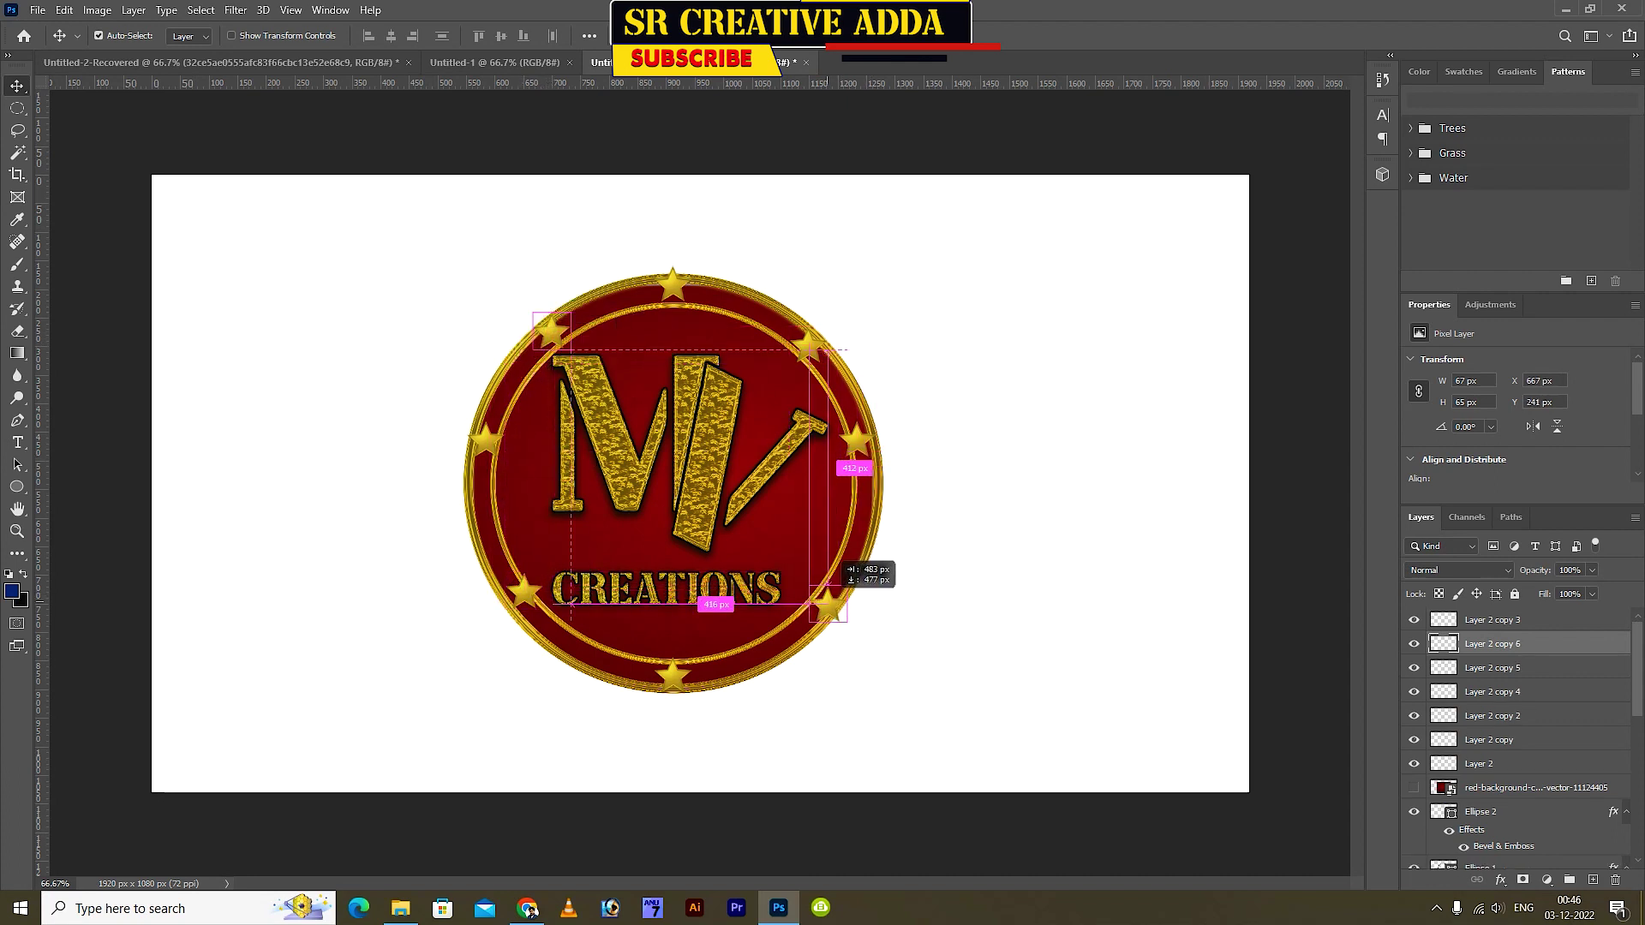
left_click_drag(857, 443, 861, 453)
left_click_drag(486, 440, 483, 452)
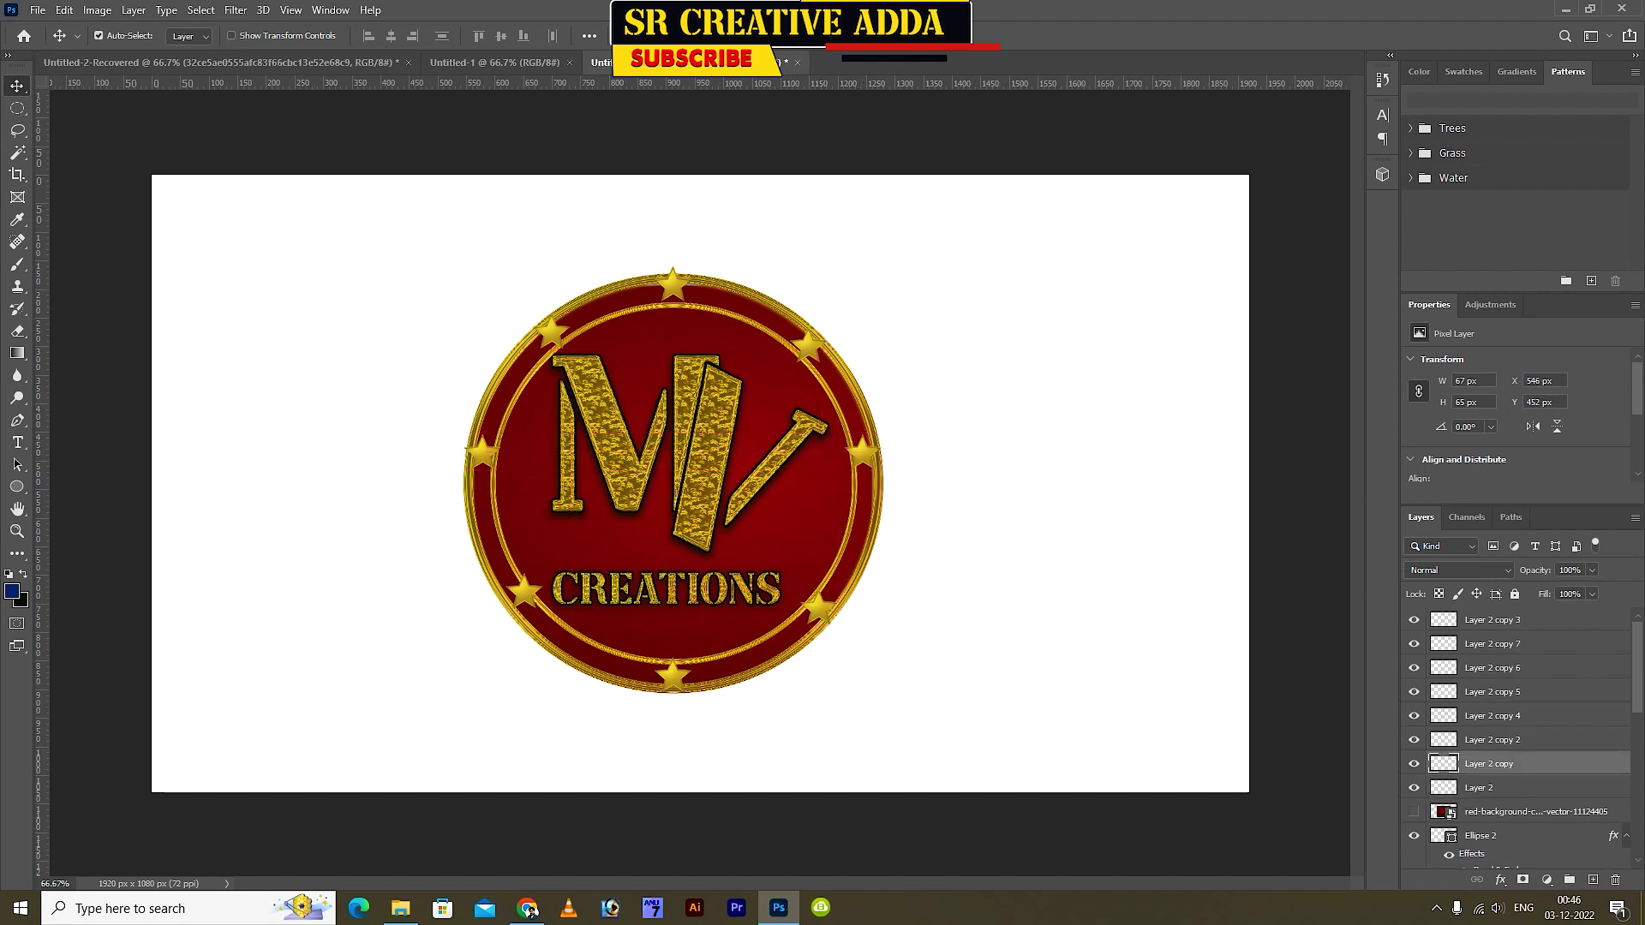
scroll(1525, 737, "down", 5)
left_click(1478, 680)
Scale the MV letters slightly smaller and hide the white Background layer
key("ctrl+t")
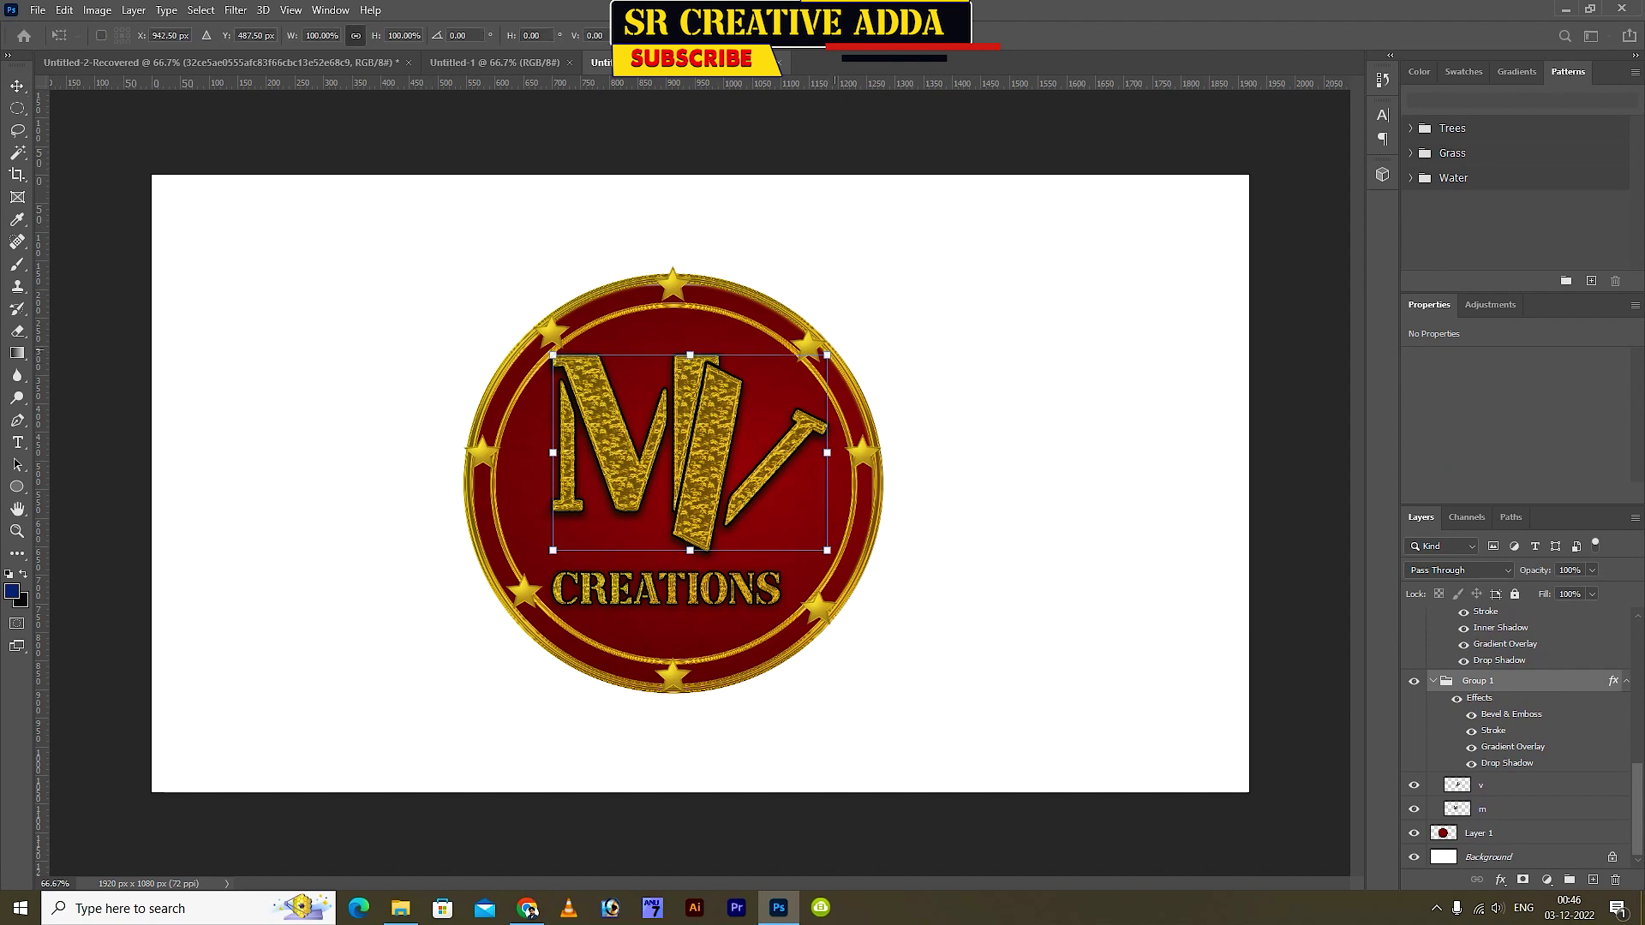
left_click_drag(827, 354, 808, 379)
key("Return")
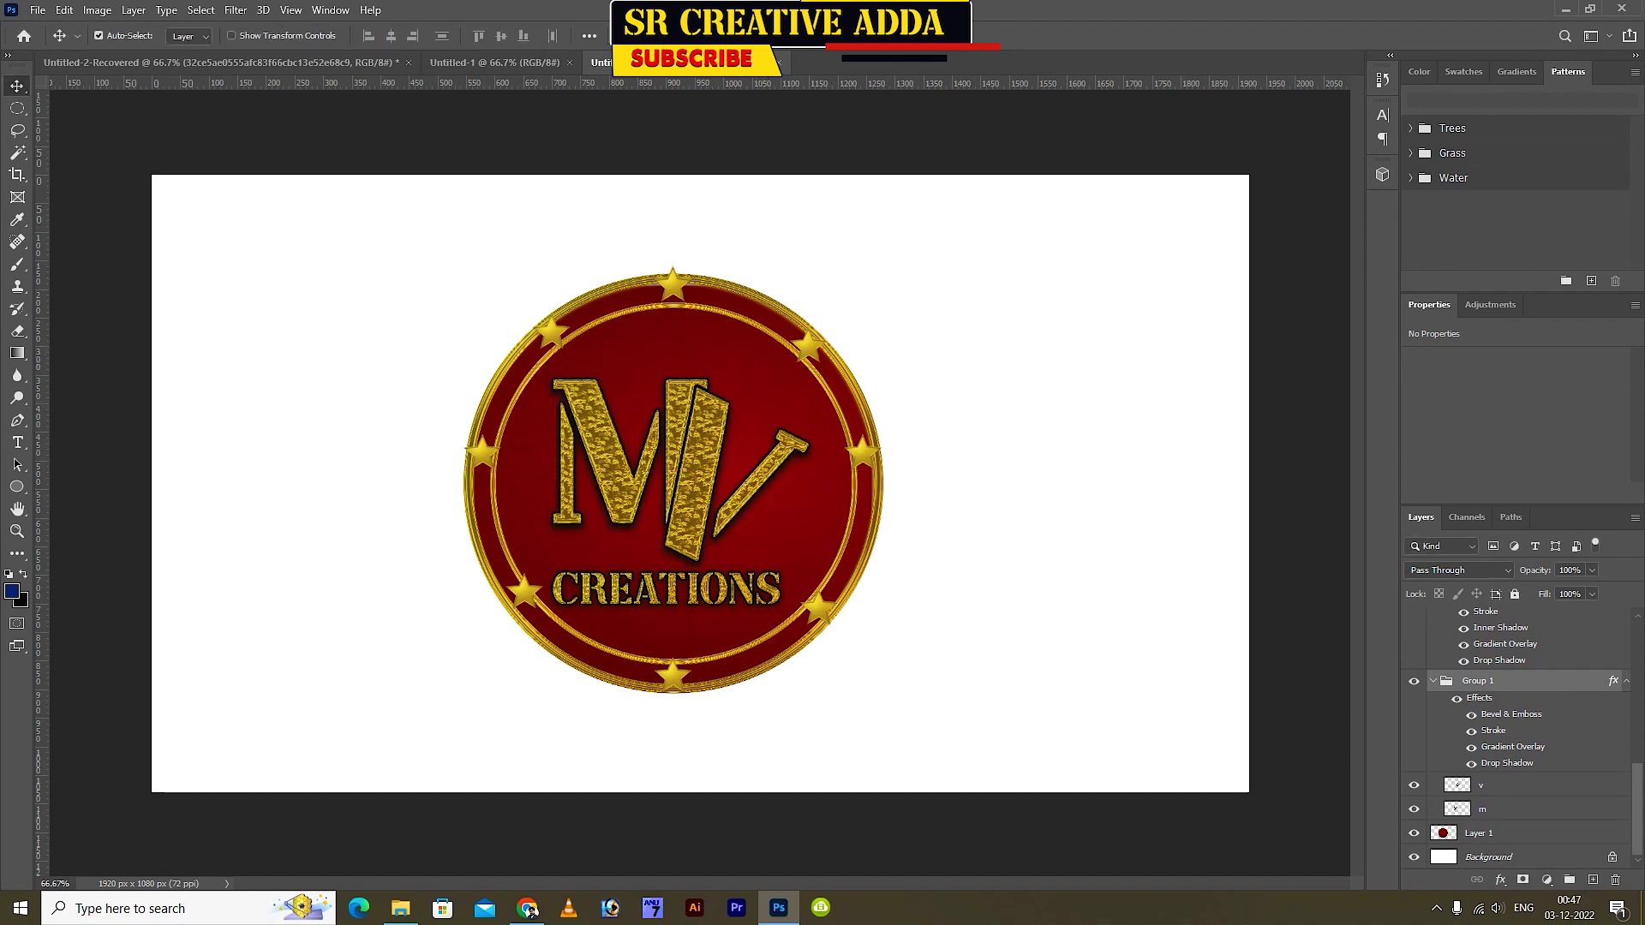
left_click(1414, 857)
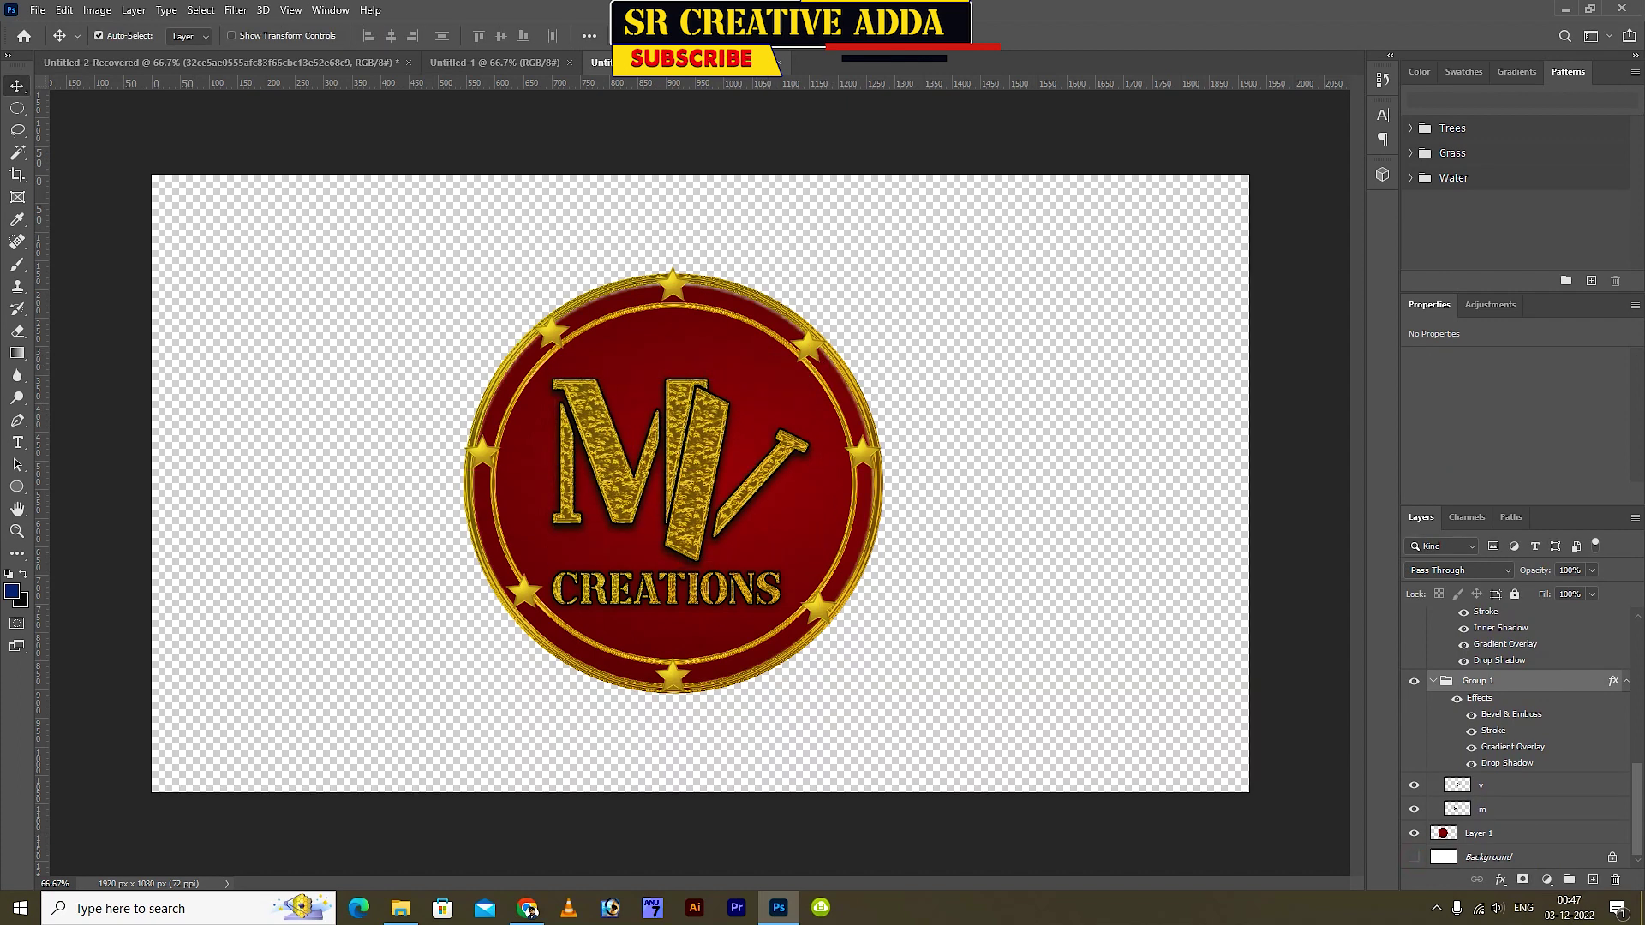
Start saving the badge, choosing to save it on this computer
key("alt+f")
key("Right")
key("Left")
key("Down")
key("Down")
key("Down")
key("Down")
key("Down")
key("Down")
key("Return")
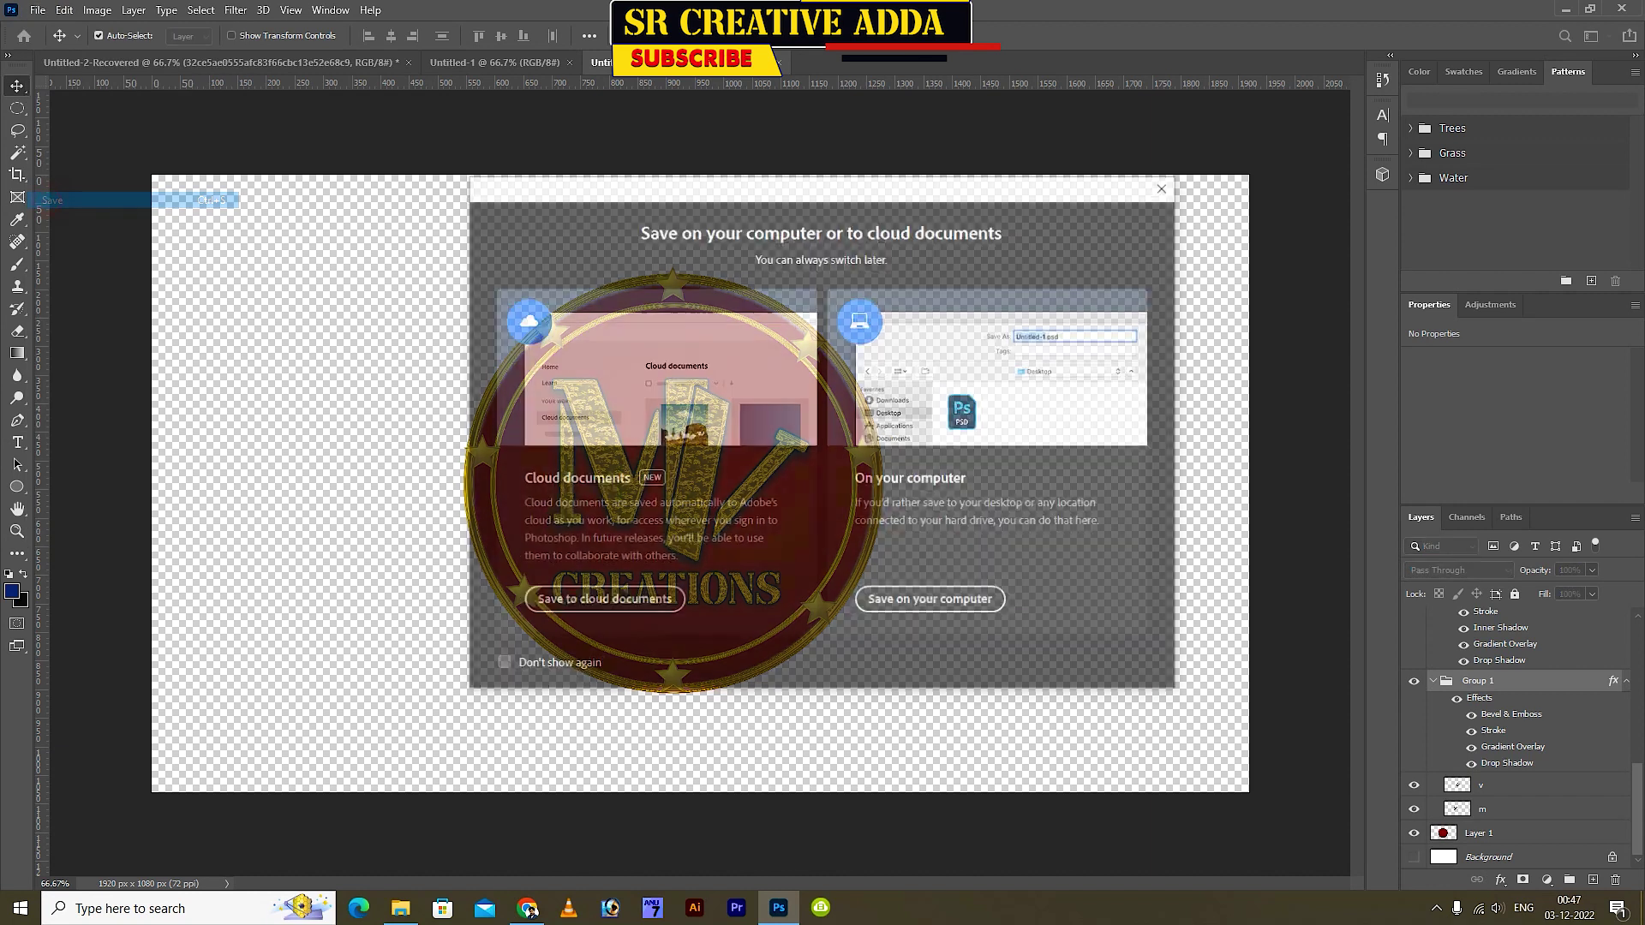
key("Return")
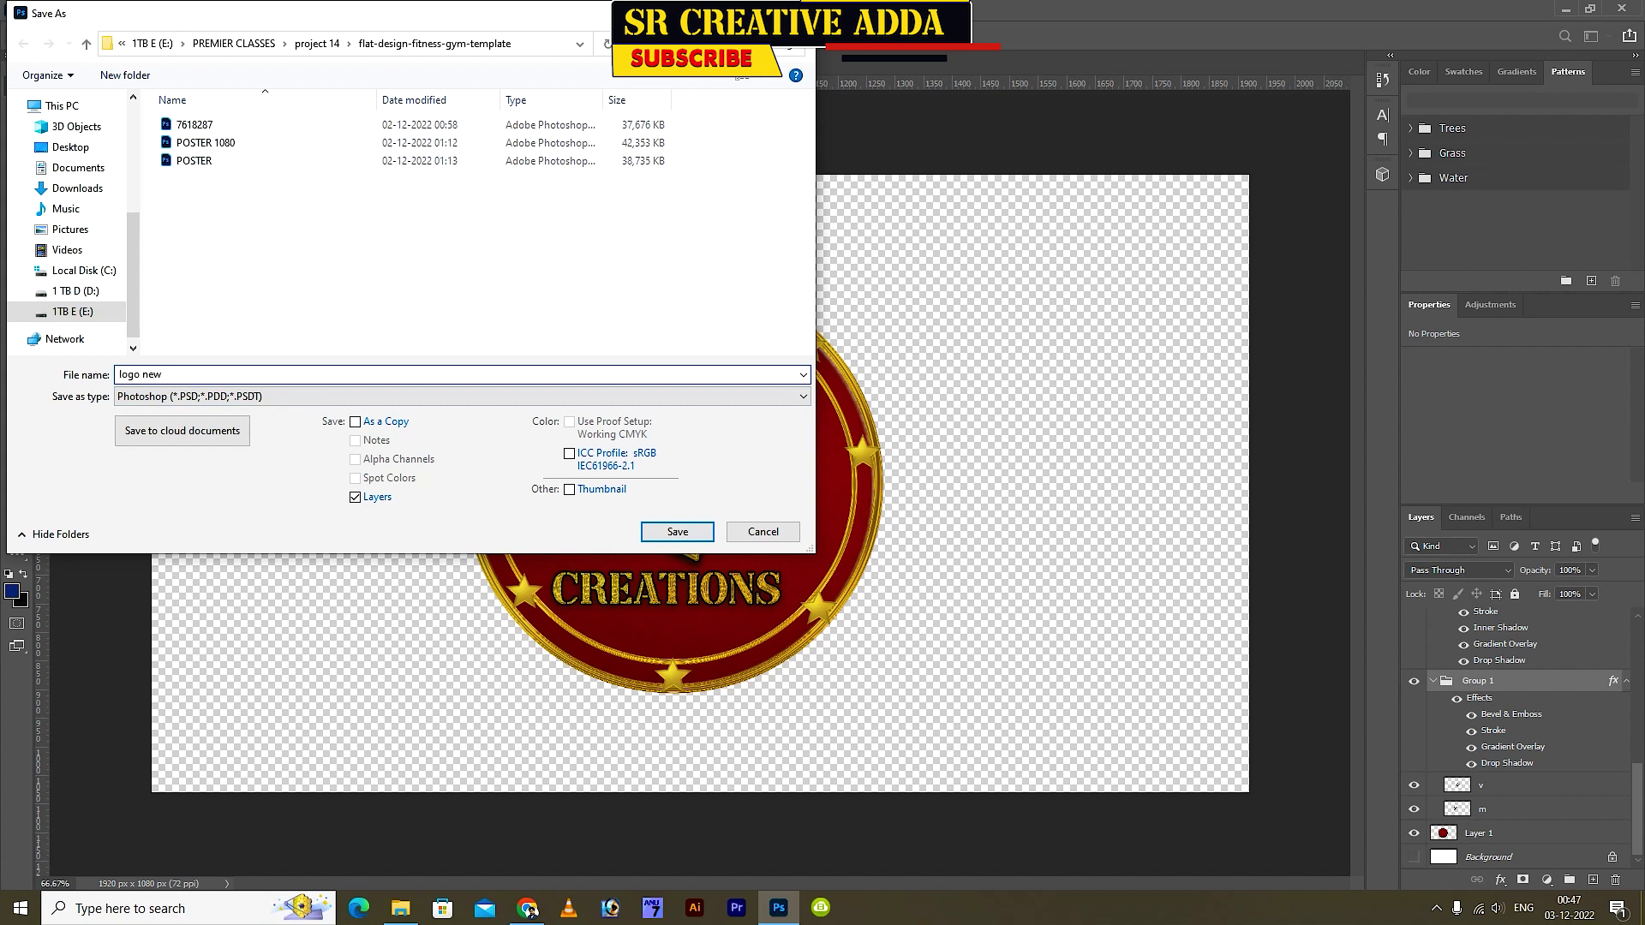
Save the PSD as 'logo new' in the E: drive's MV CREATIONS folder, accepting compatibility
left_click(151, 43)
scroll(202, 237, "down", 5)
scroll(202, 238, "down", 5)
scroll(201, 237, "down", 5)
scroll(201, 237, "down", 5)
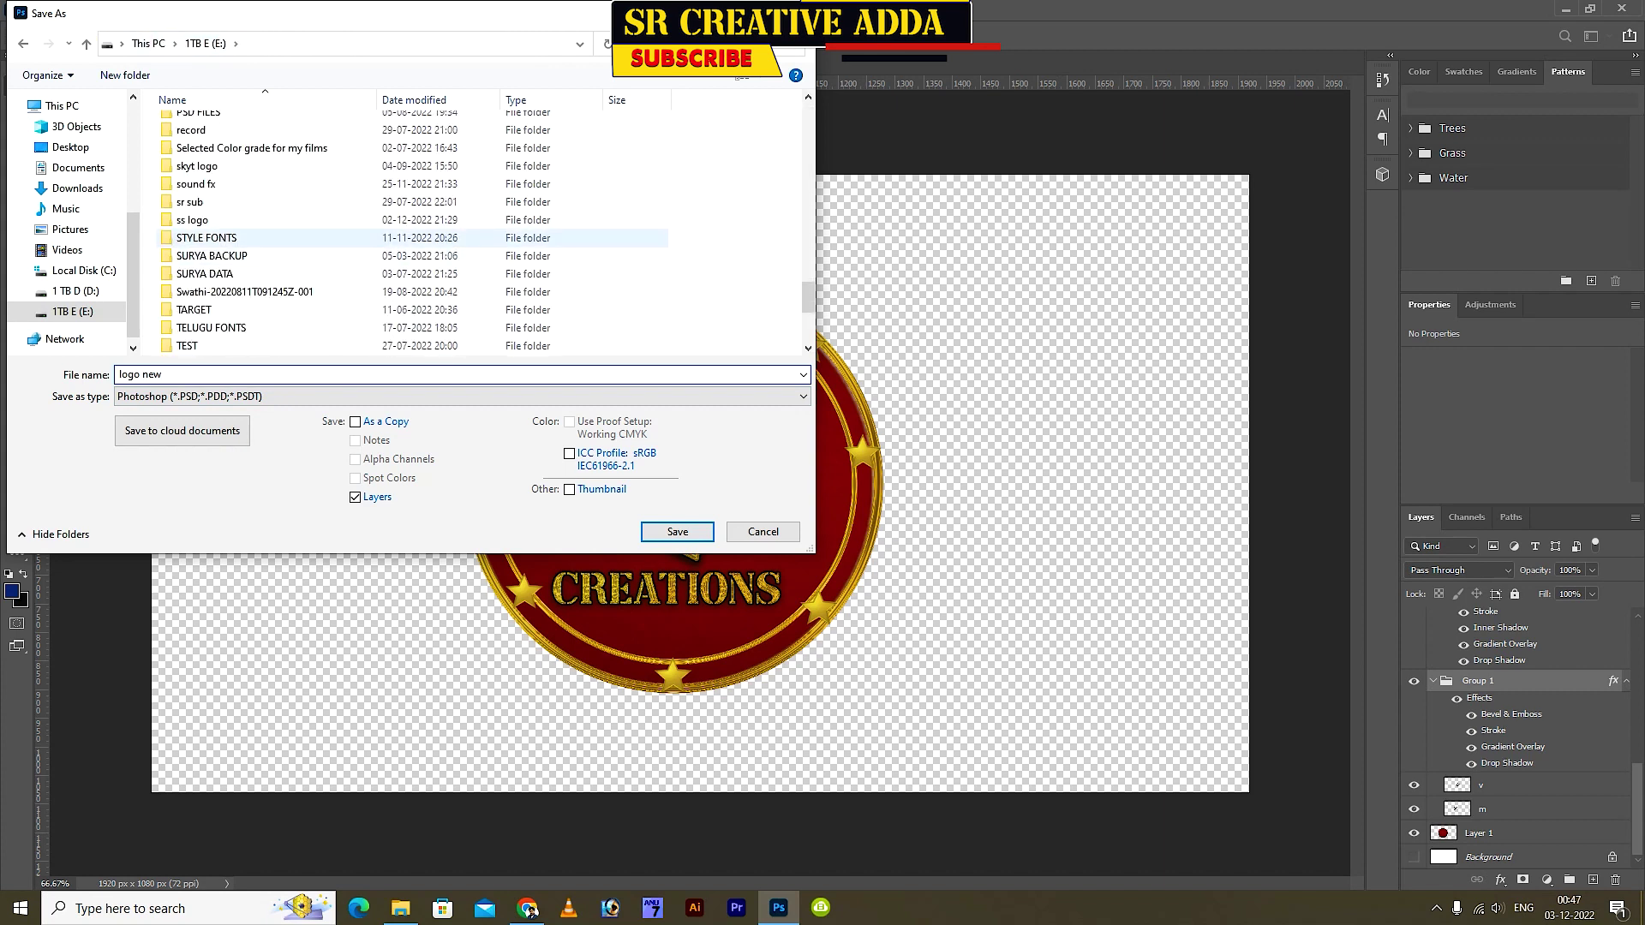
scroll(201, 237, "up", 4)
scroll(201, 238, "up", 2)
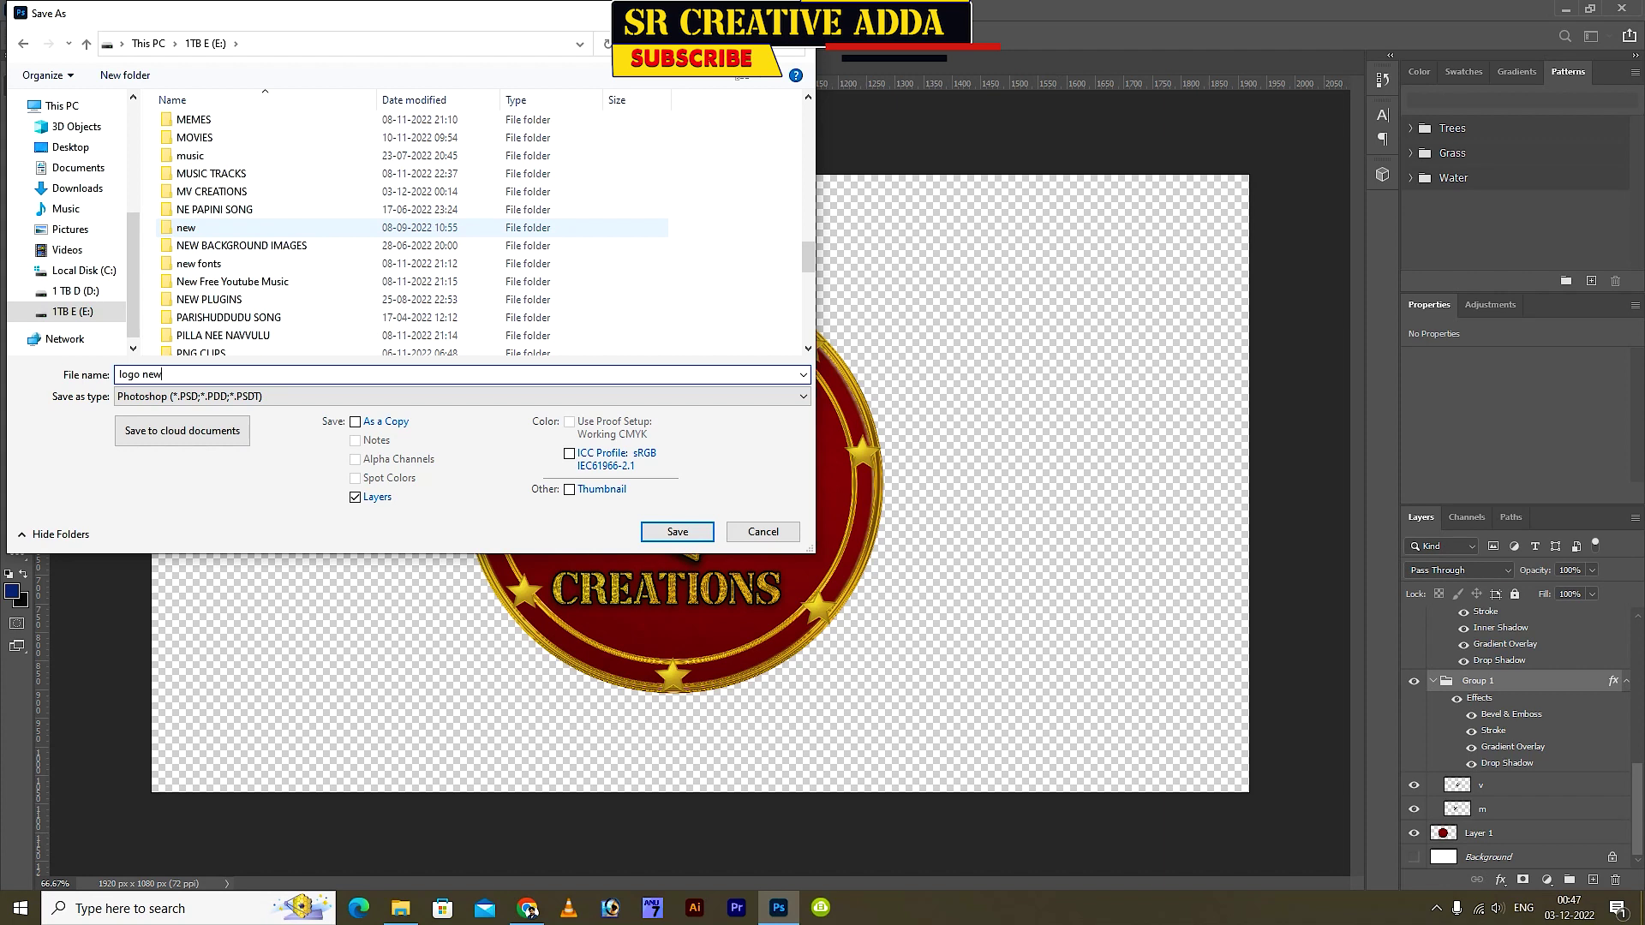
double_click(220, 191)
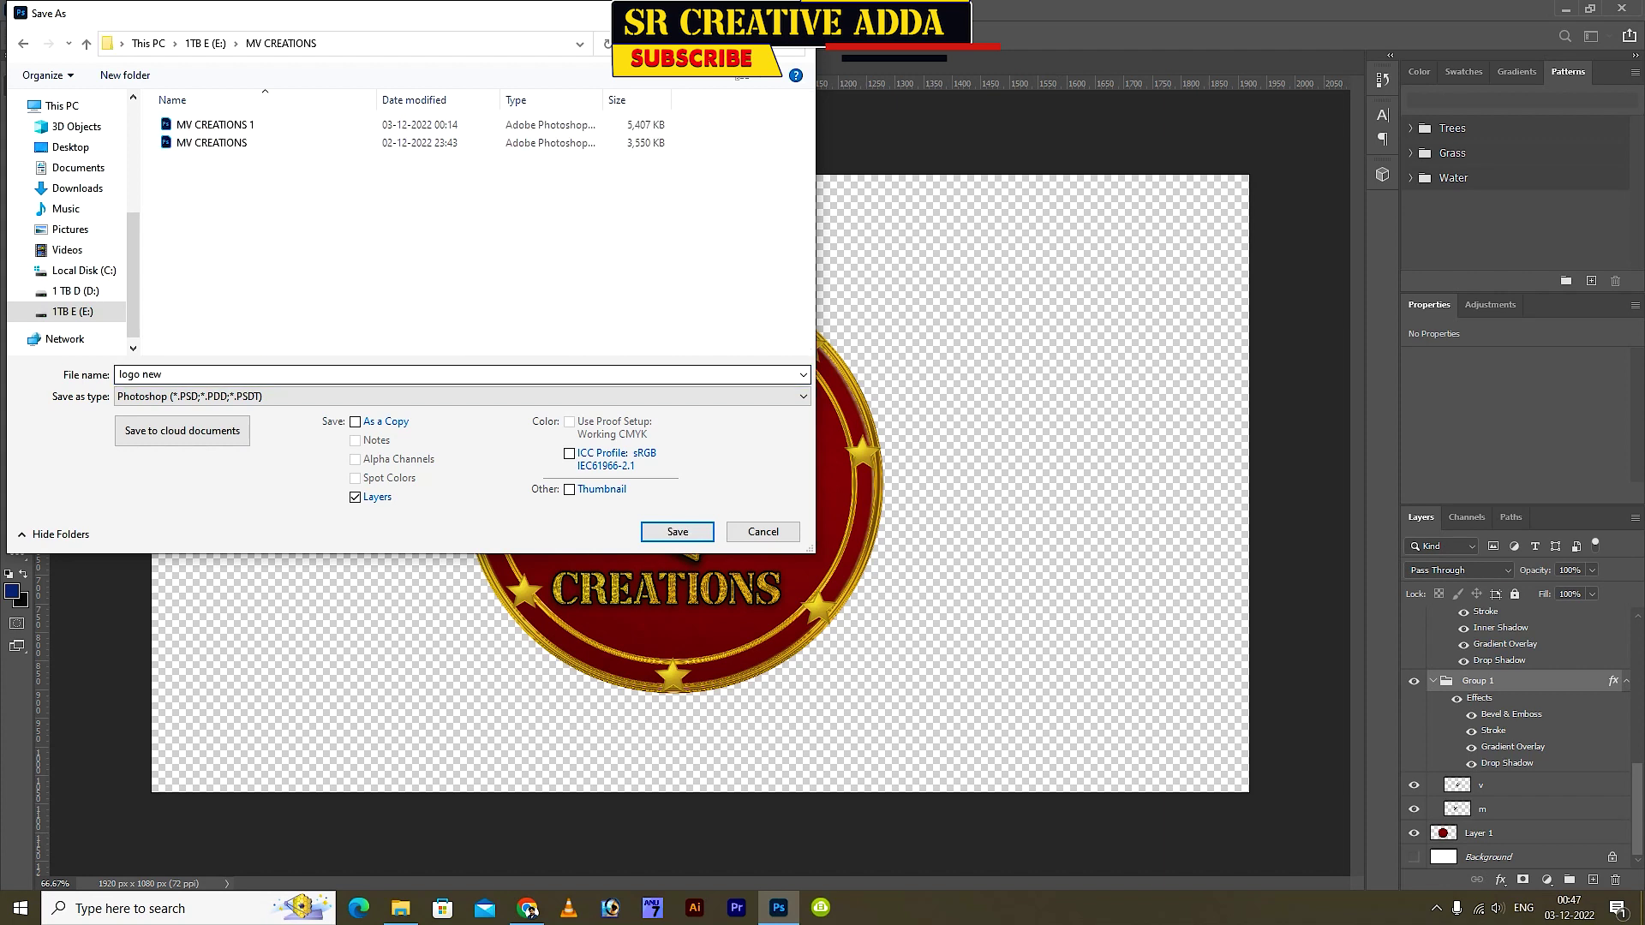
left_click(677, 531)
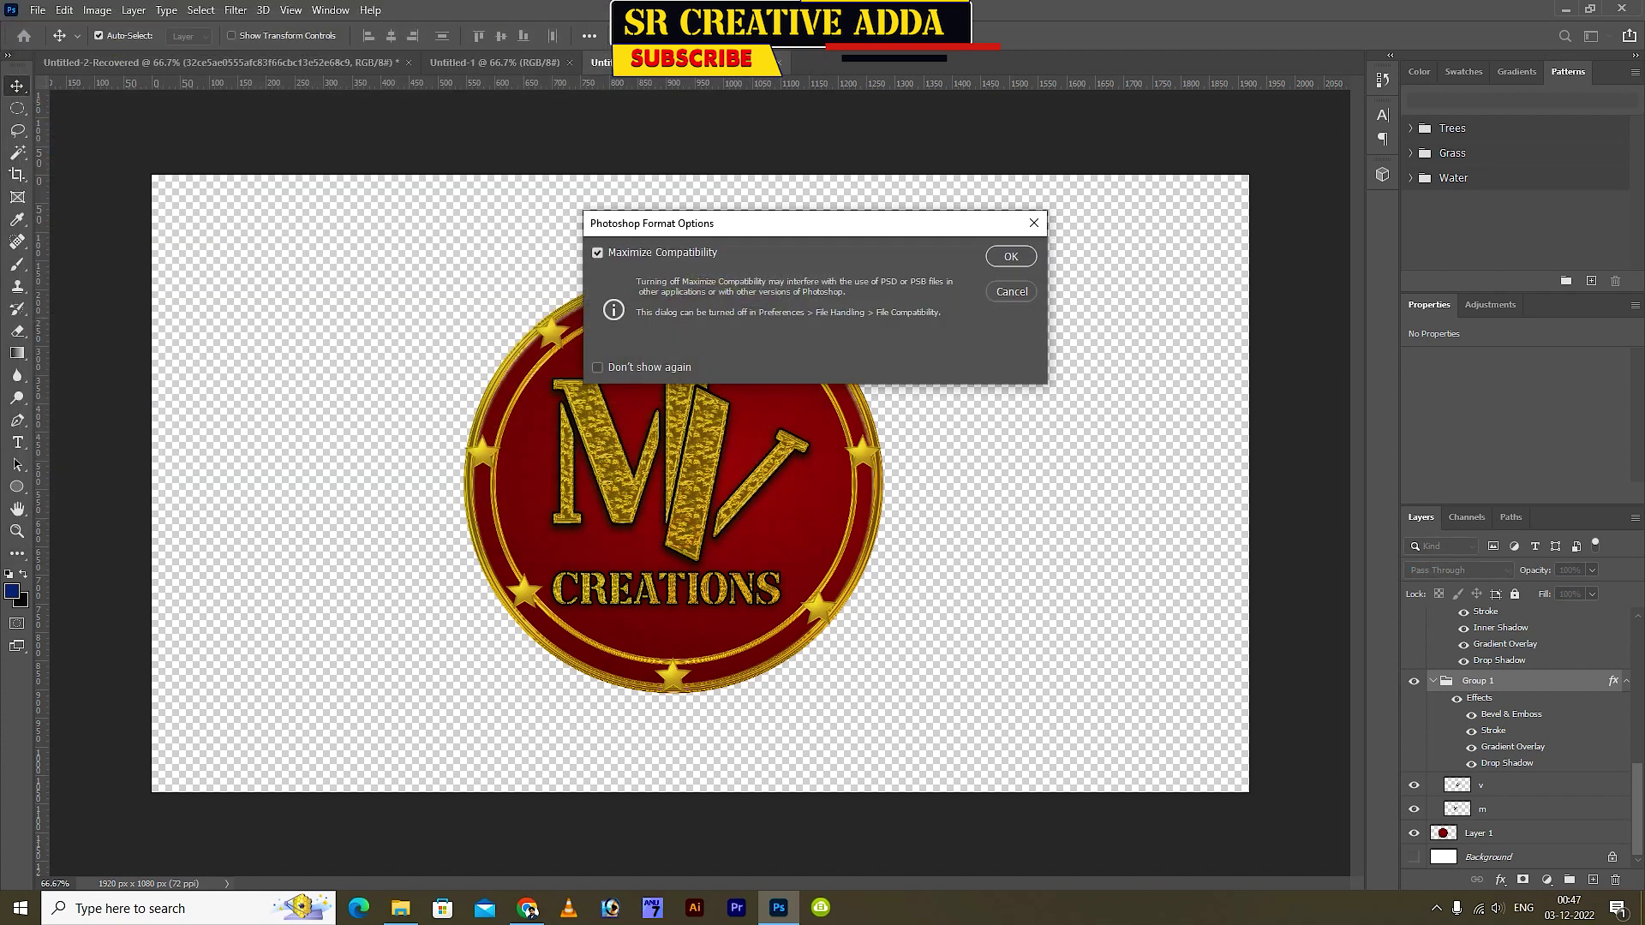
left_click(1020, 247)
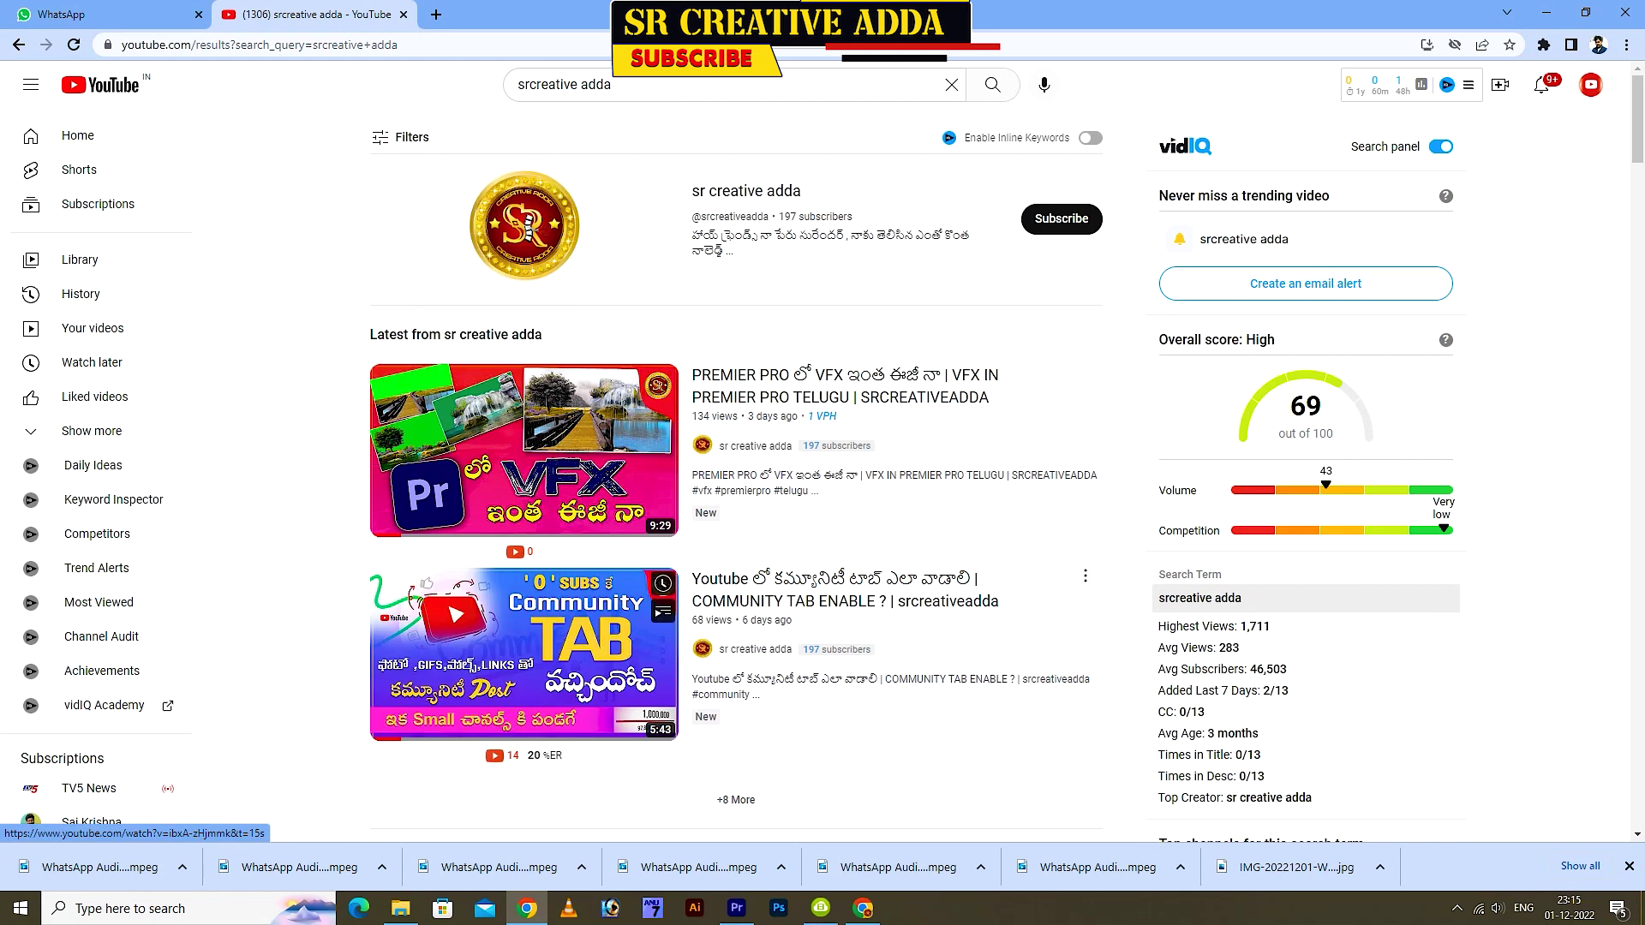
Subscribe to the top channel result and set its notification bell to All
left_click(1062, 219)
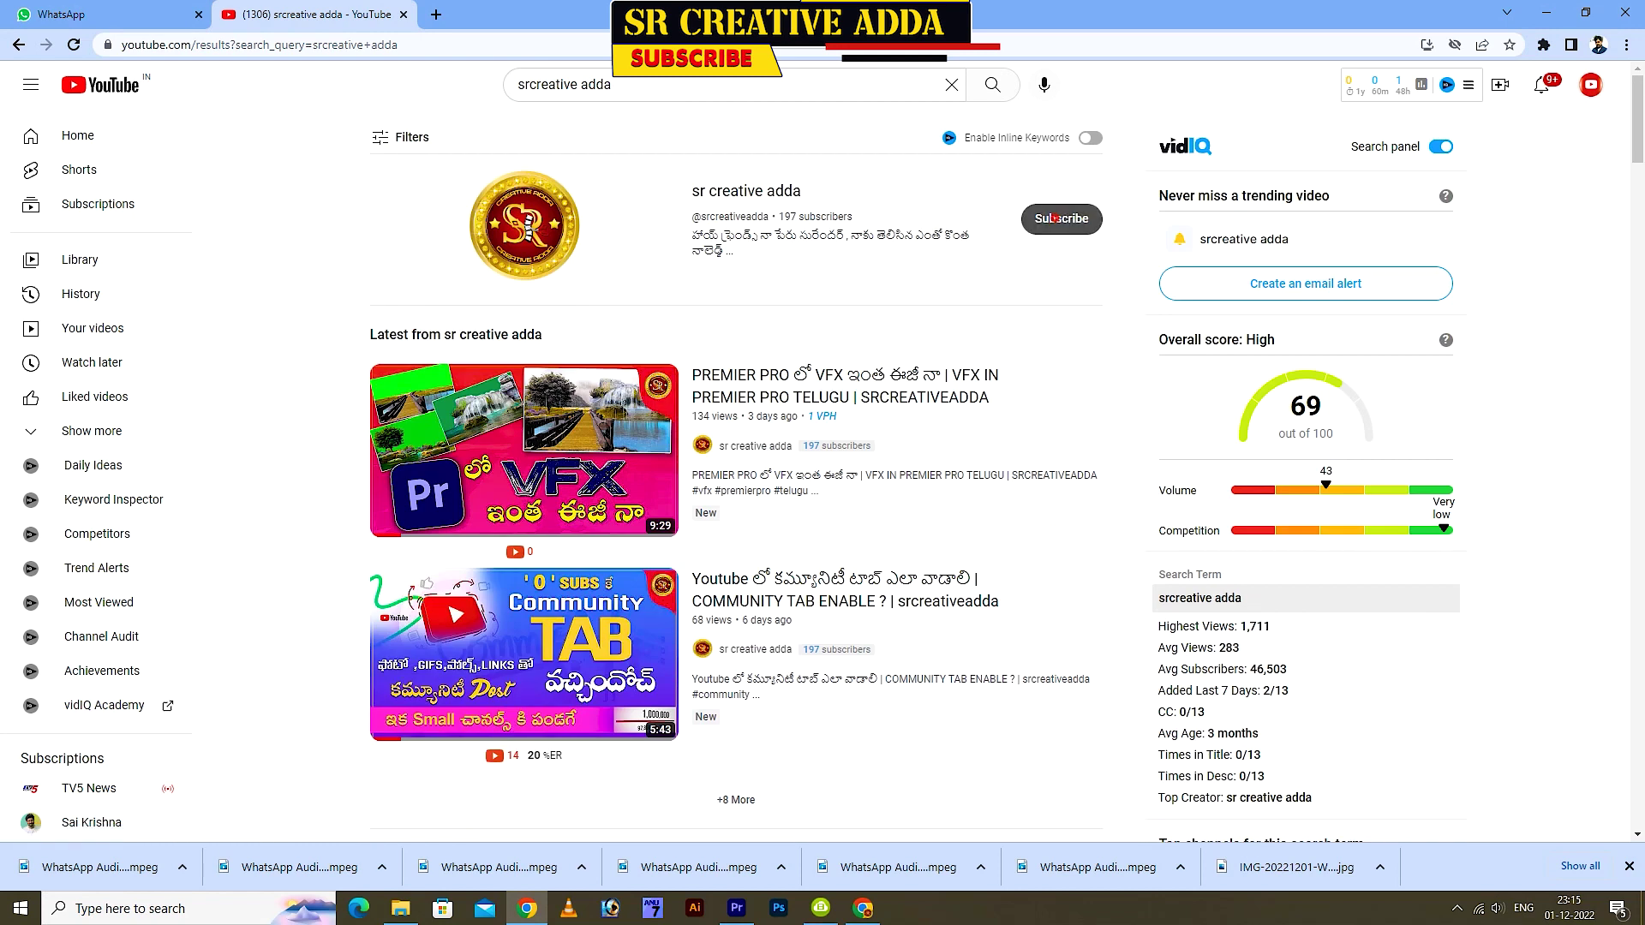
left_click(1037, 219)
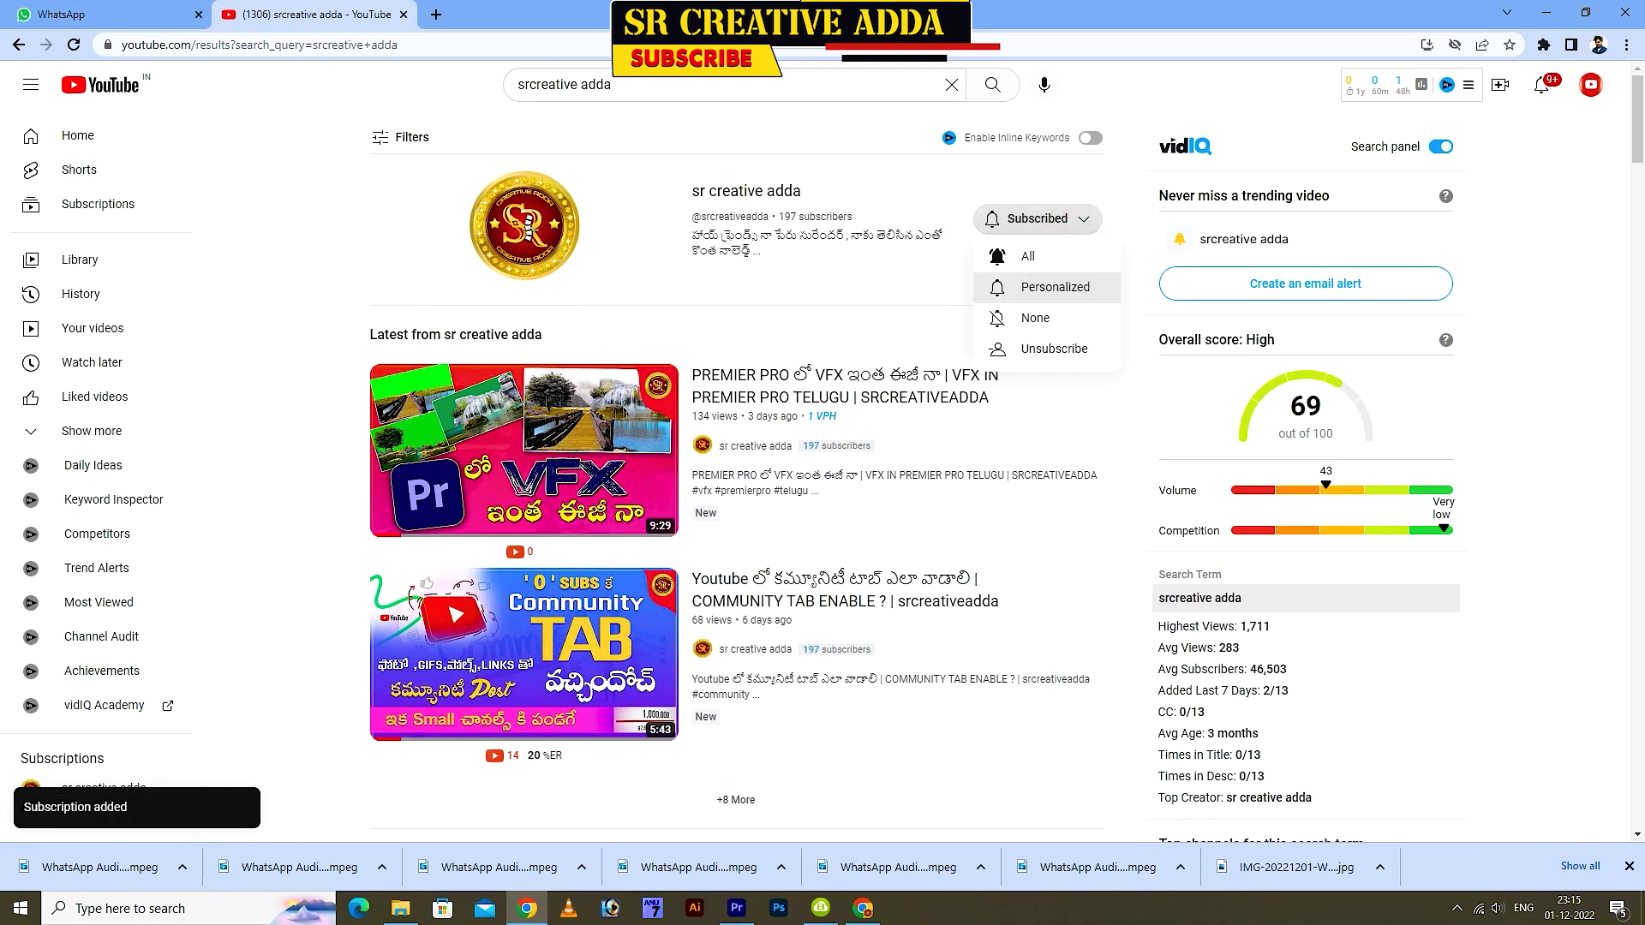
left_click(1020, 255)
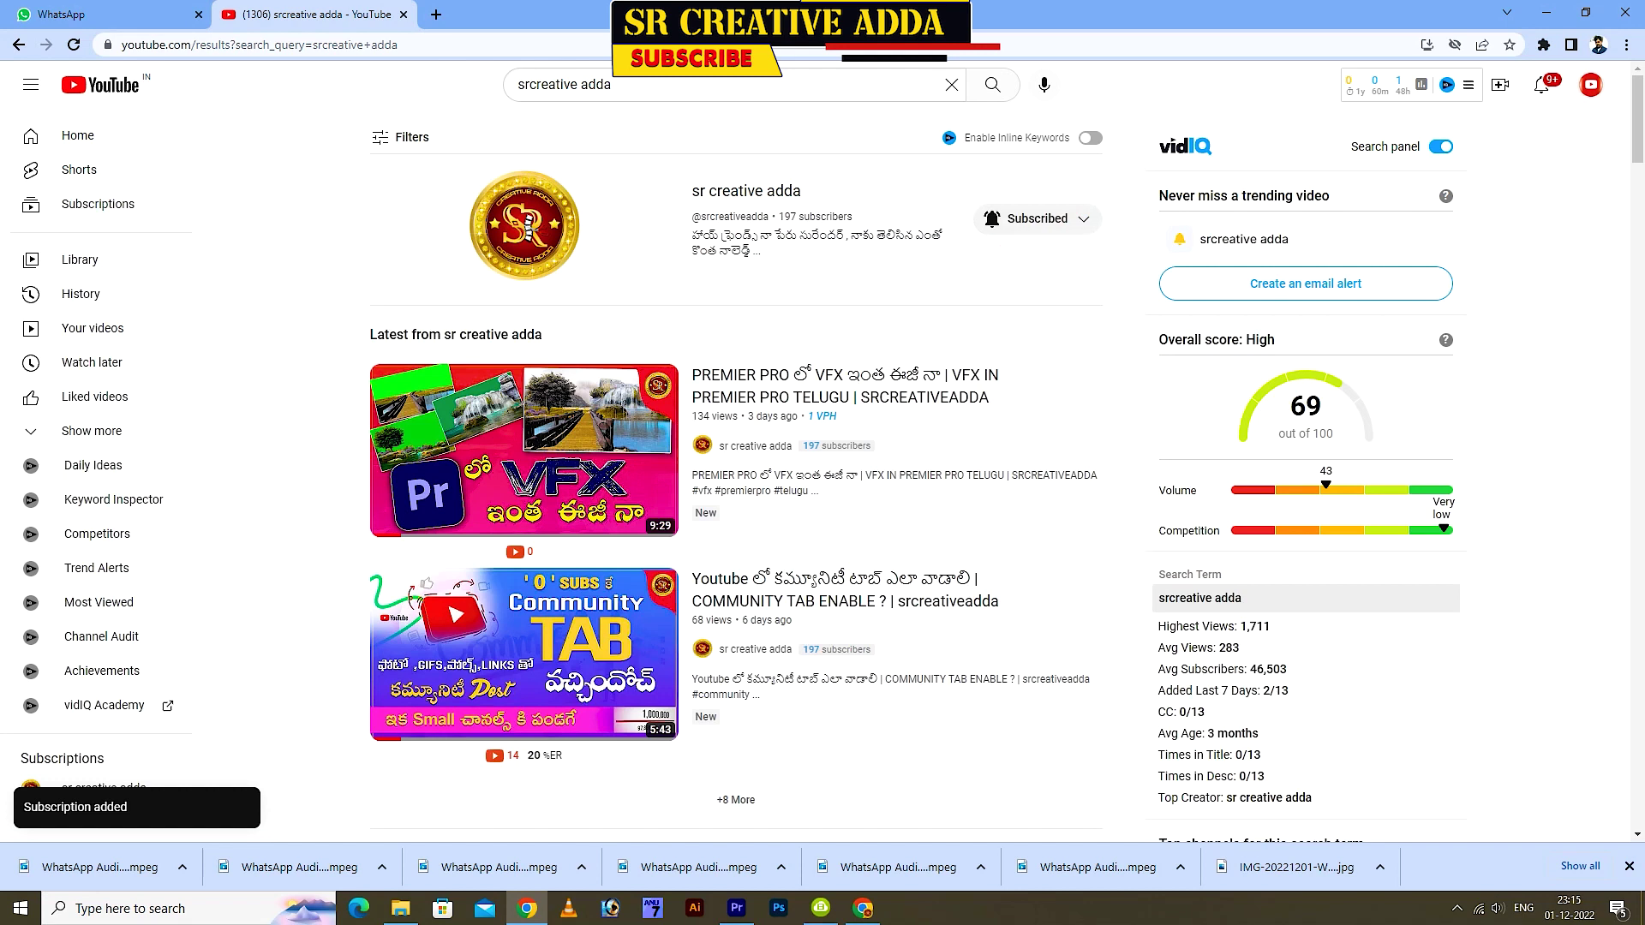